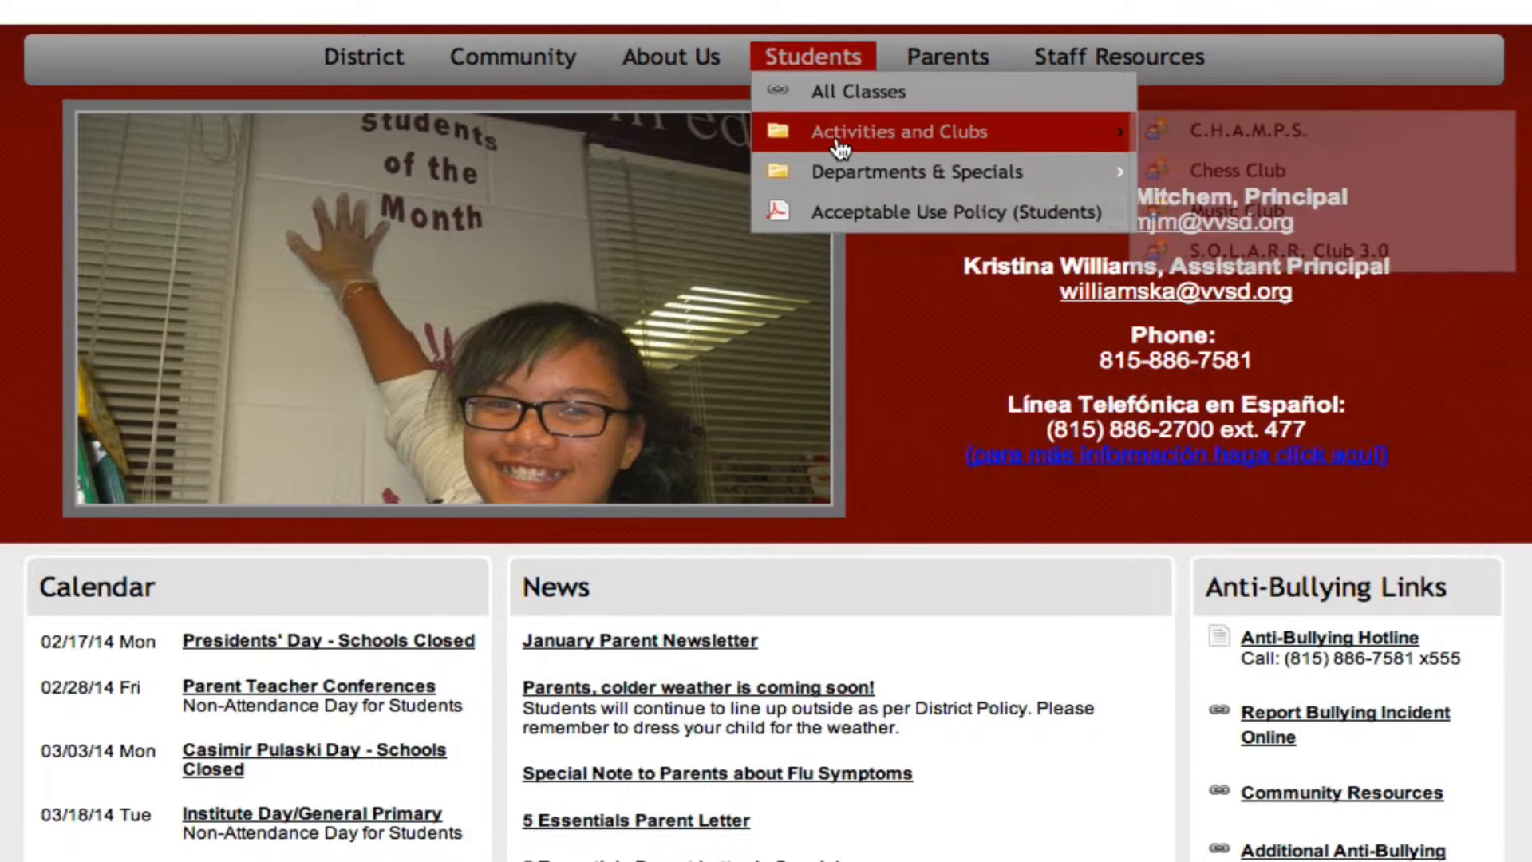
- Examine the main navigation headings on the school's home page, including the submenus under Parents
mouse_move(965, 56)
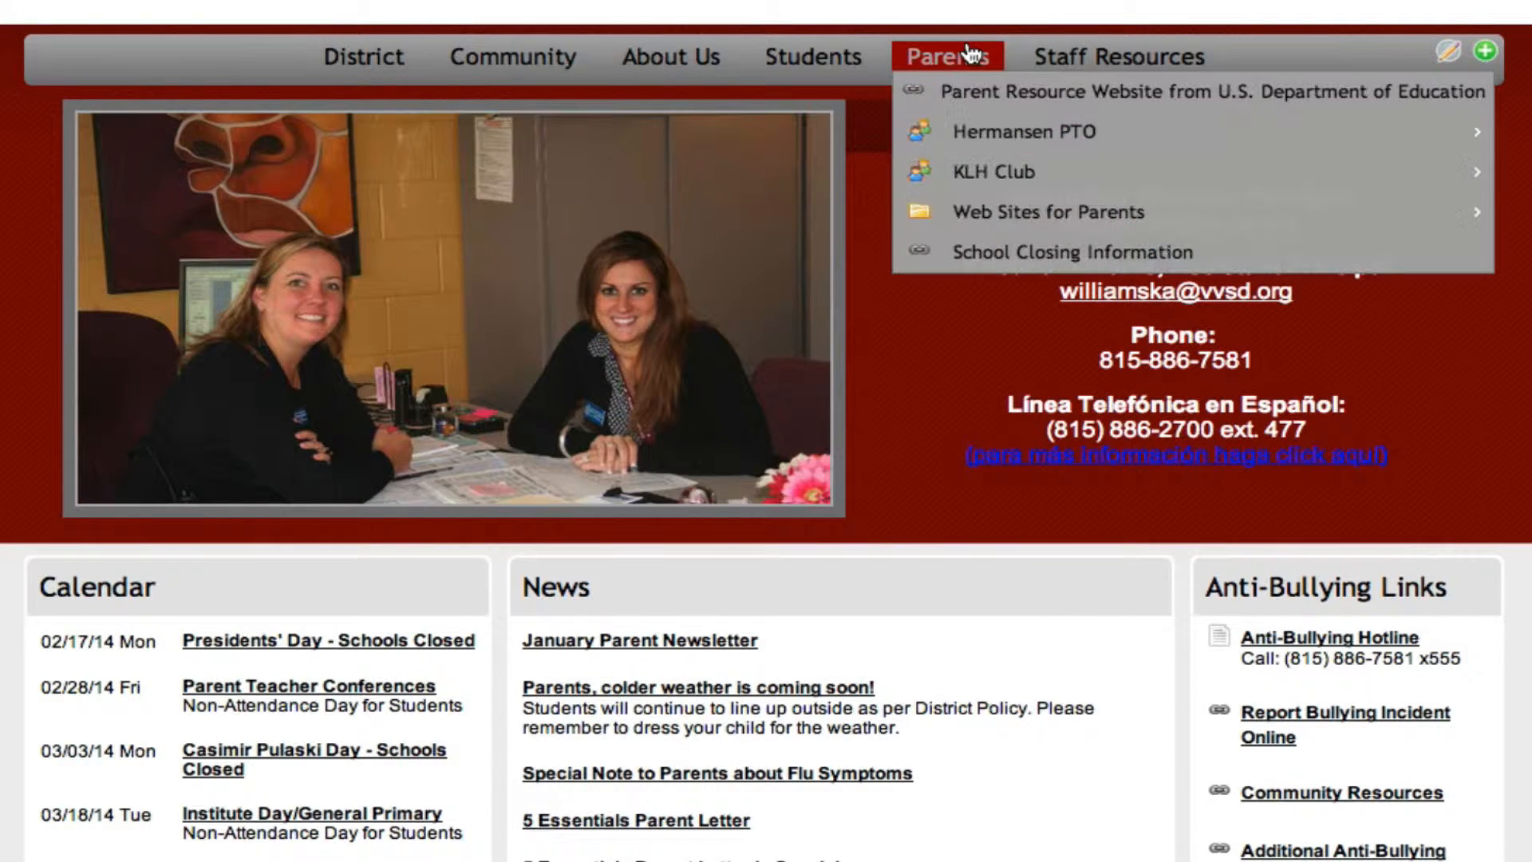
mouse_move(975, 230)
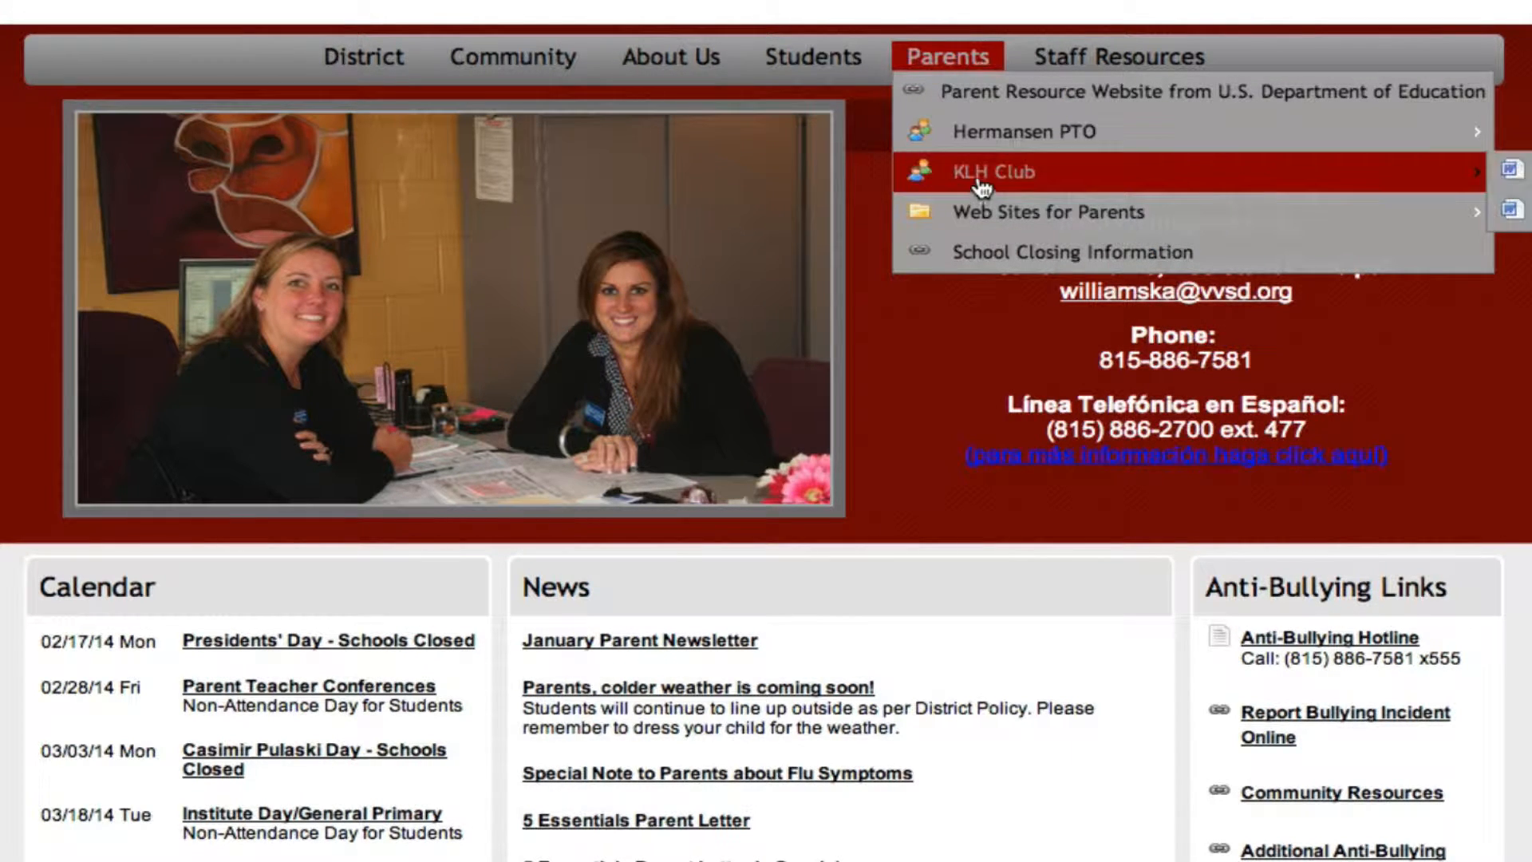
mouse_move(1052, 64)
mouse_move(670, 57)
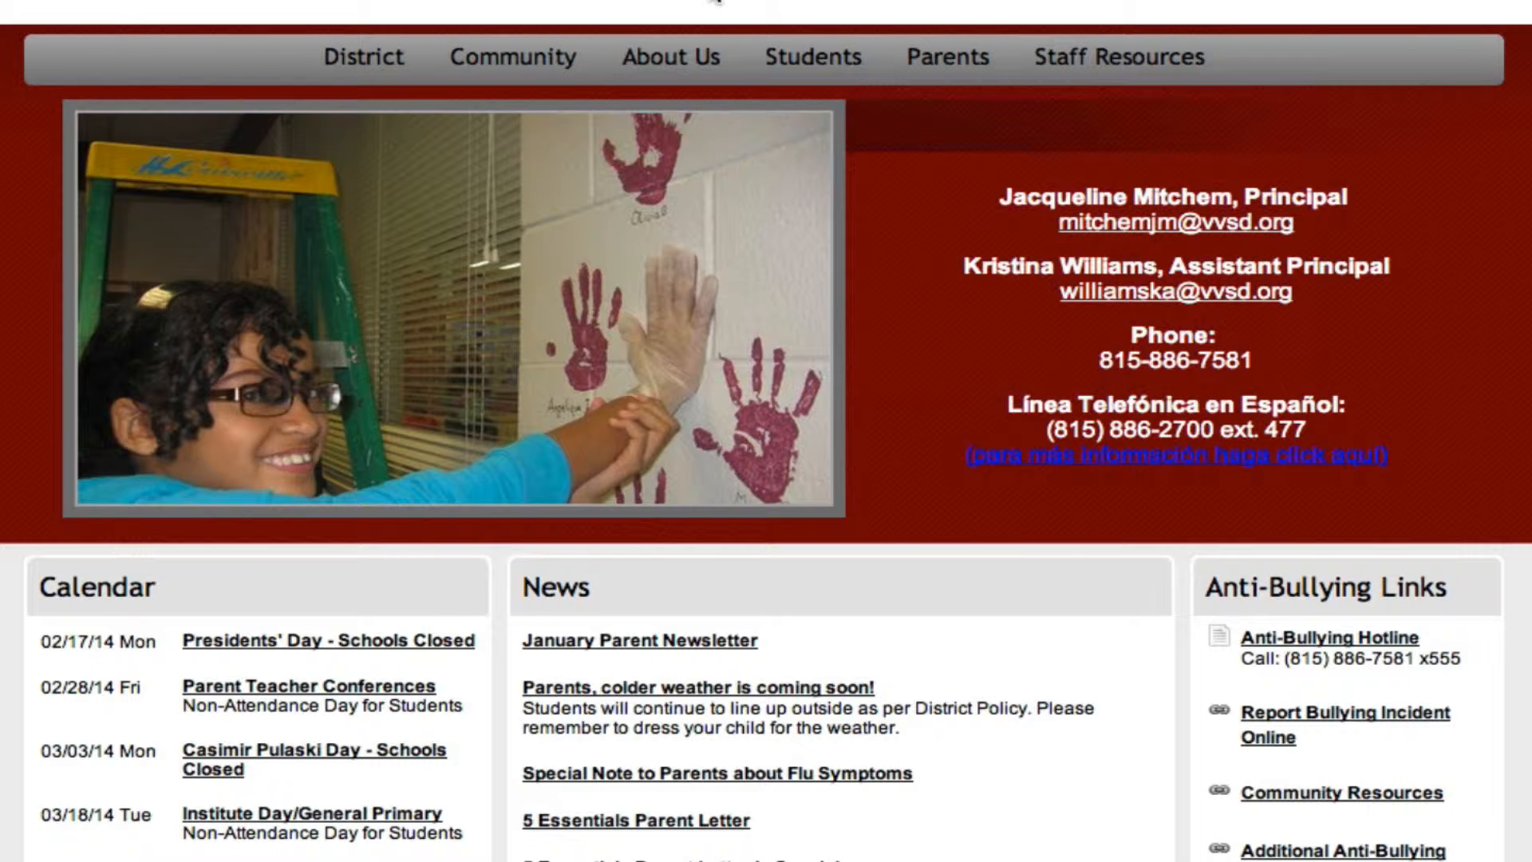
mouse_move(735, 76)
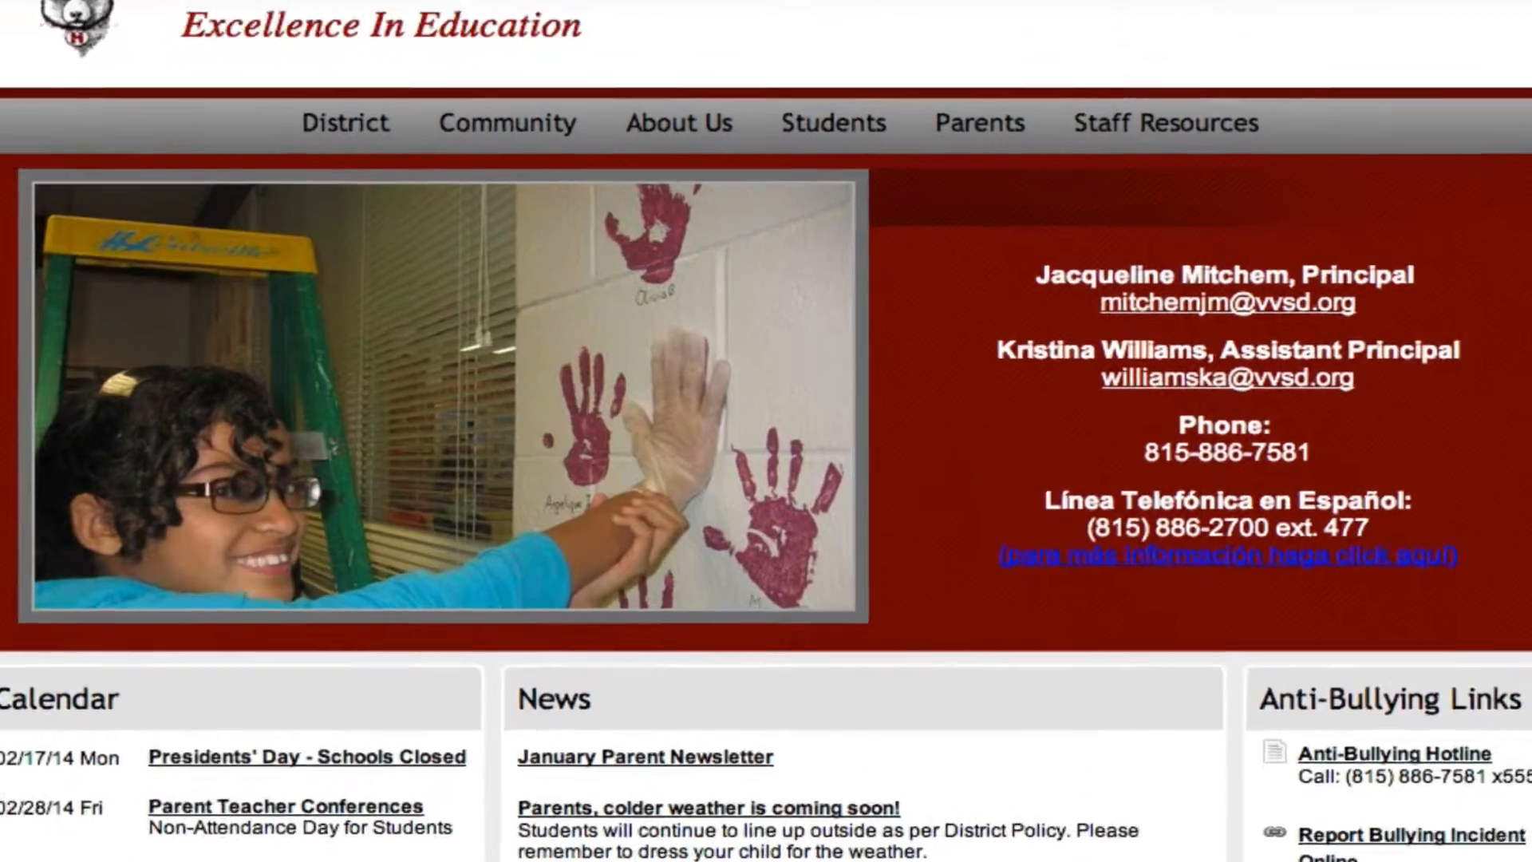
- Put the school's home page into edit mode and open its navigation editor
mouse_move(152, 26)
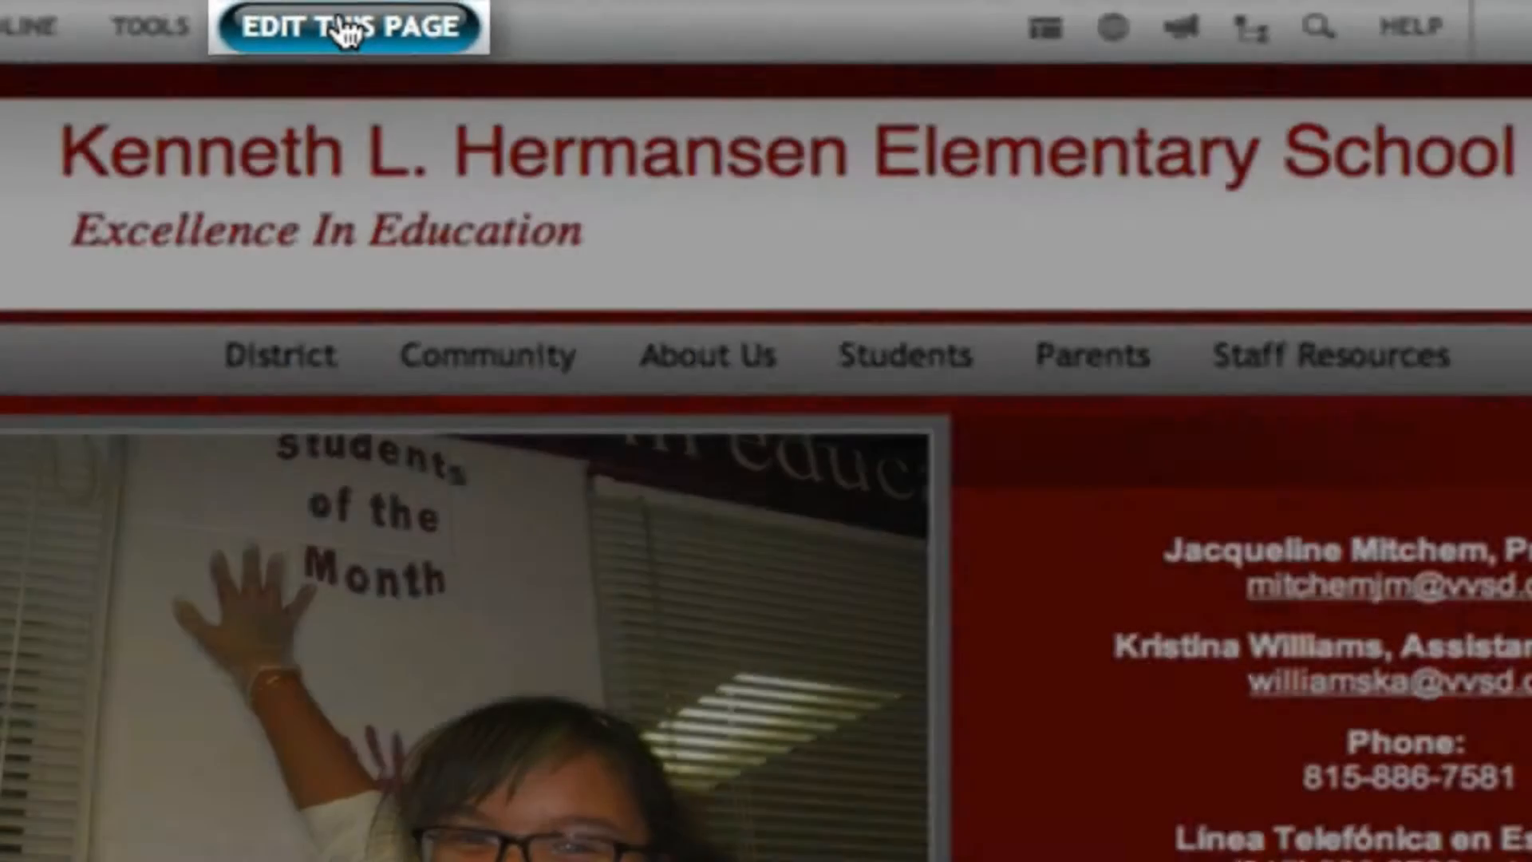
click(343, 29)
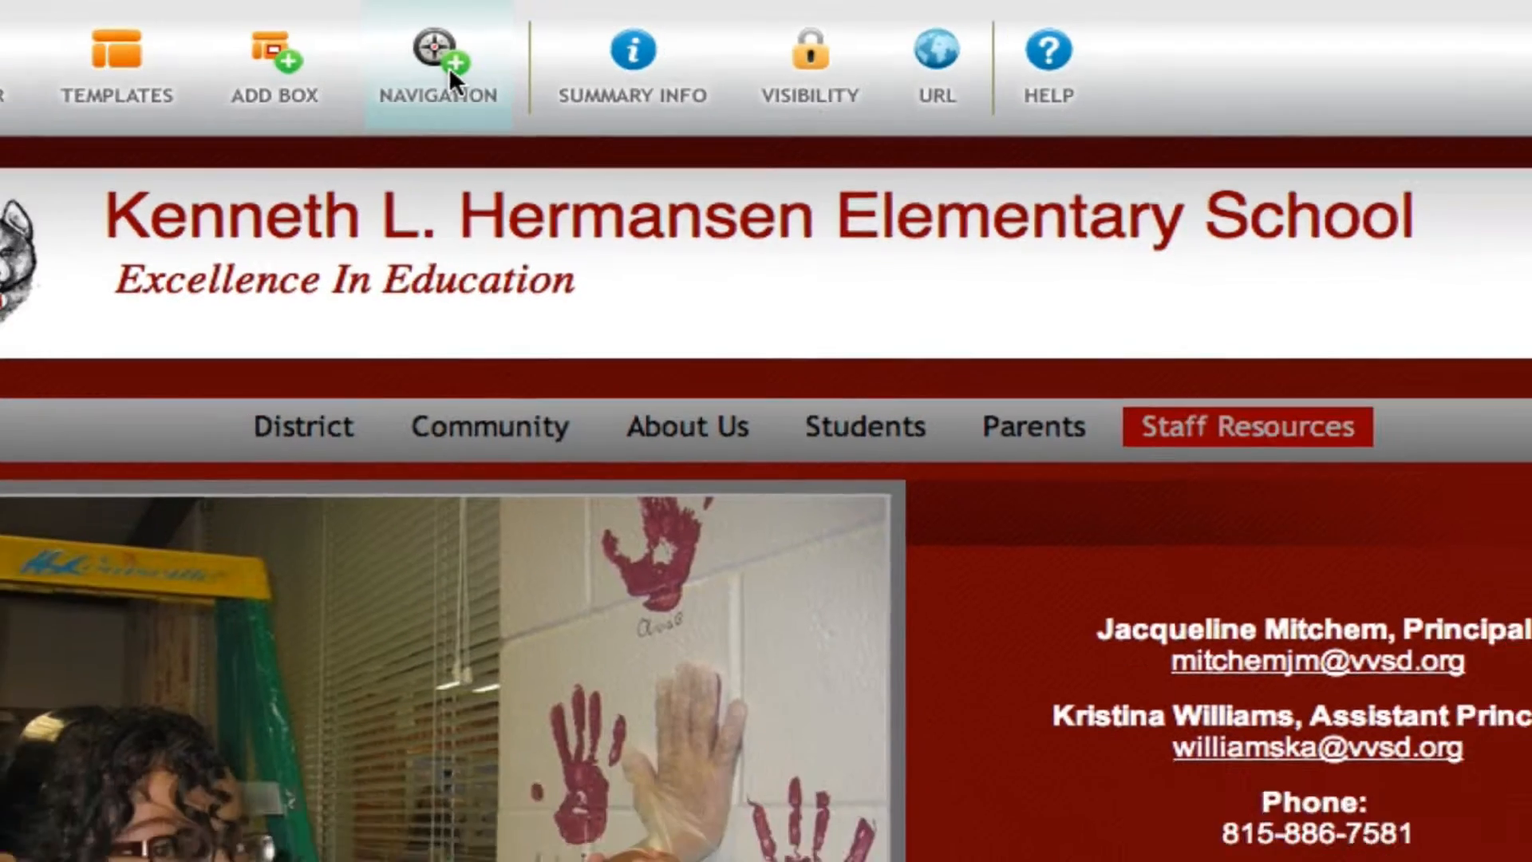
click(448, 67)
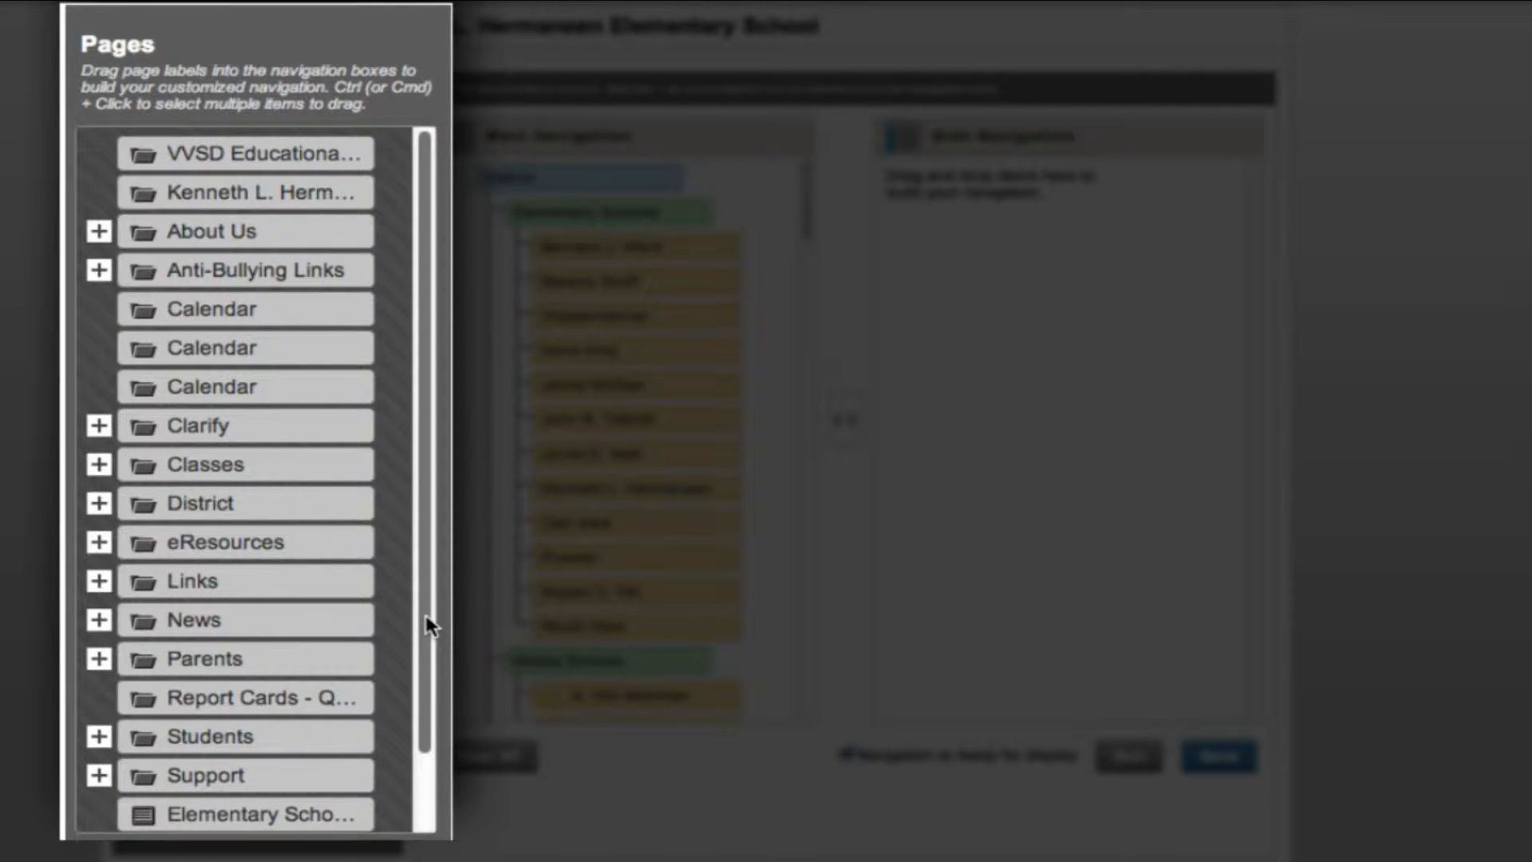
- Look through the list of available pages and the levels of the main navigation tree
scroll(384, 630, down, 2)
scroll(384, 600, up, 2)
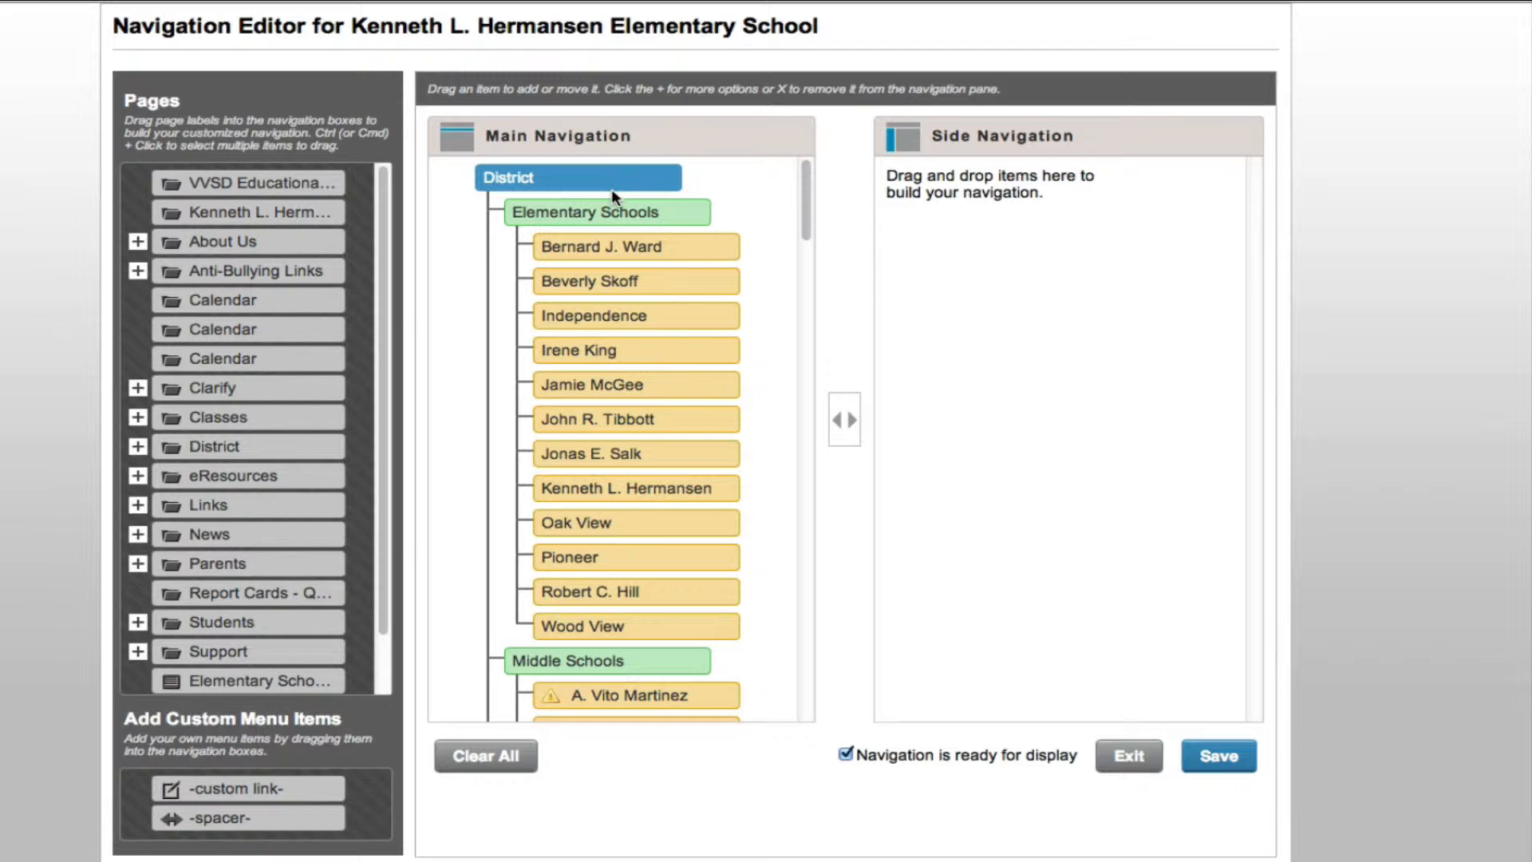
mouse_move(615, 194)
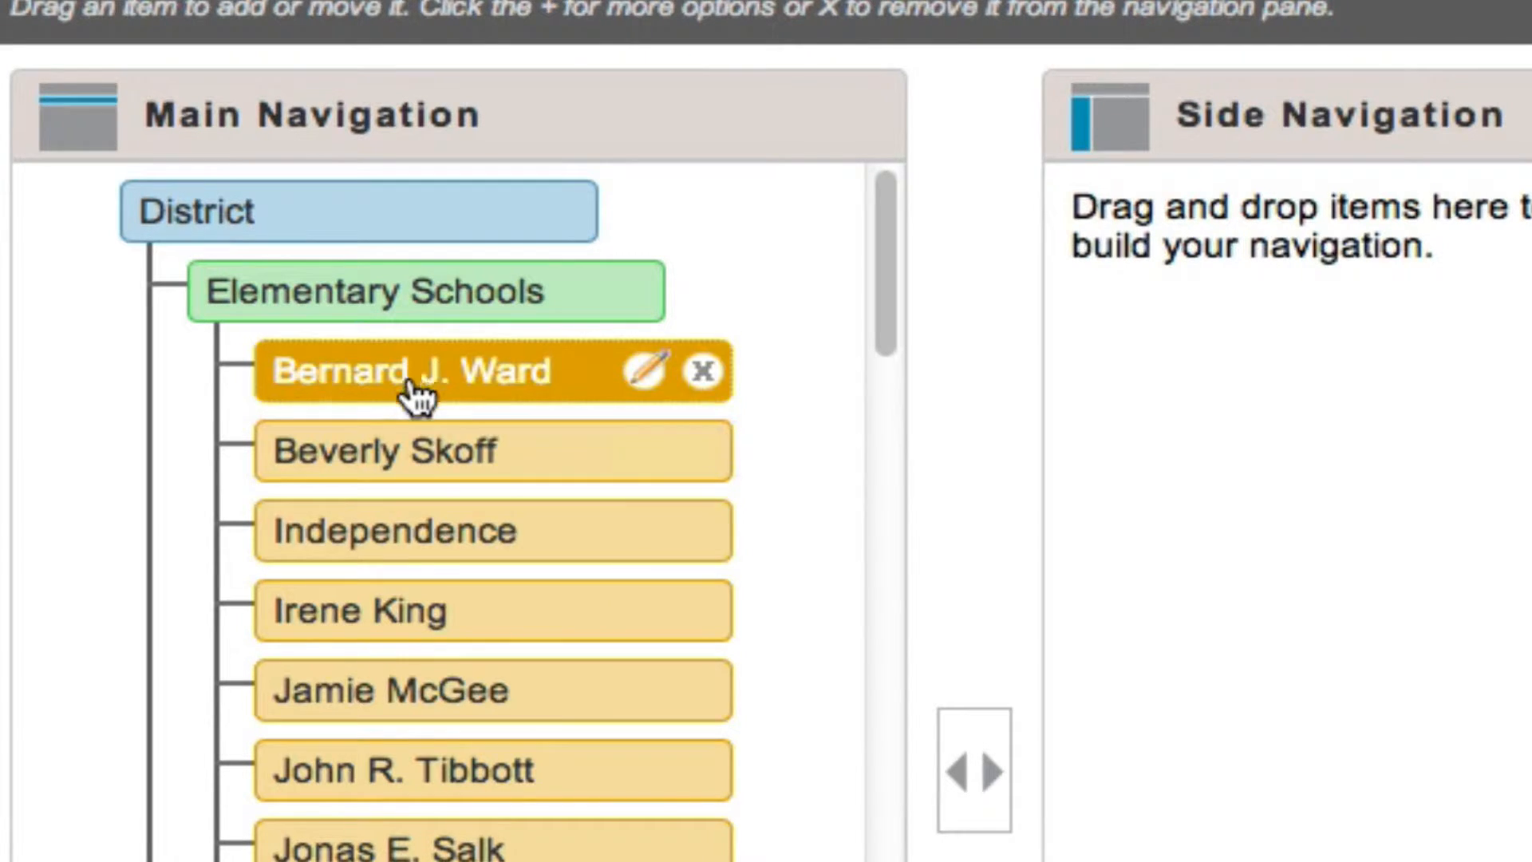
mouse_move(438, 383)
- Add the Report Cards - Quarter 1 page under Parents and nest it beneath the parent resource website item
scroll(396, 395, down, 10)
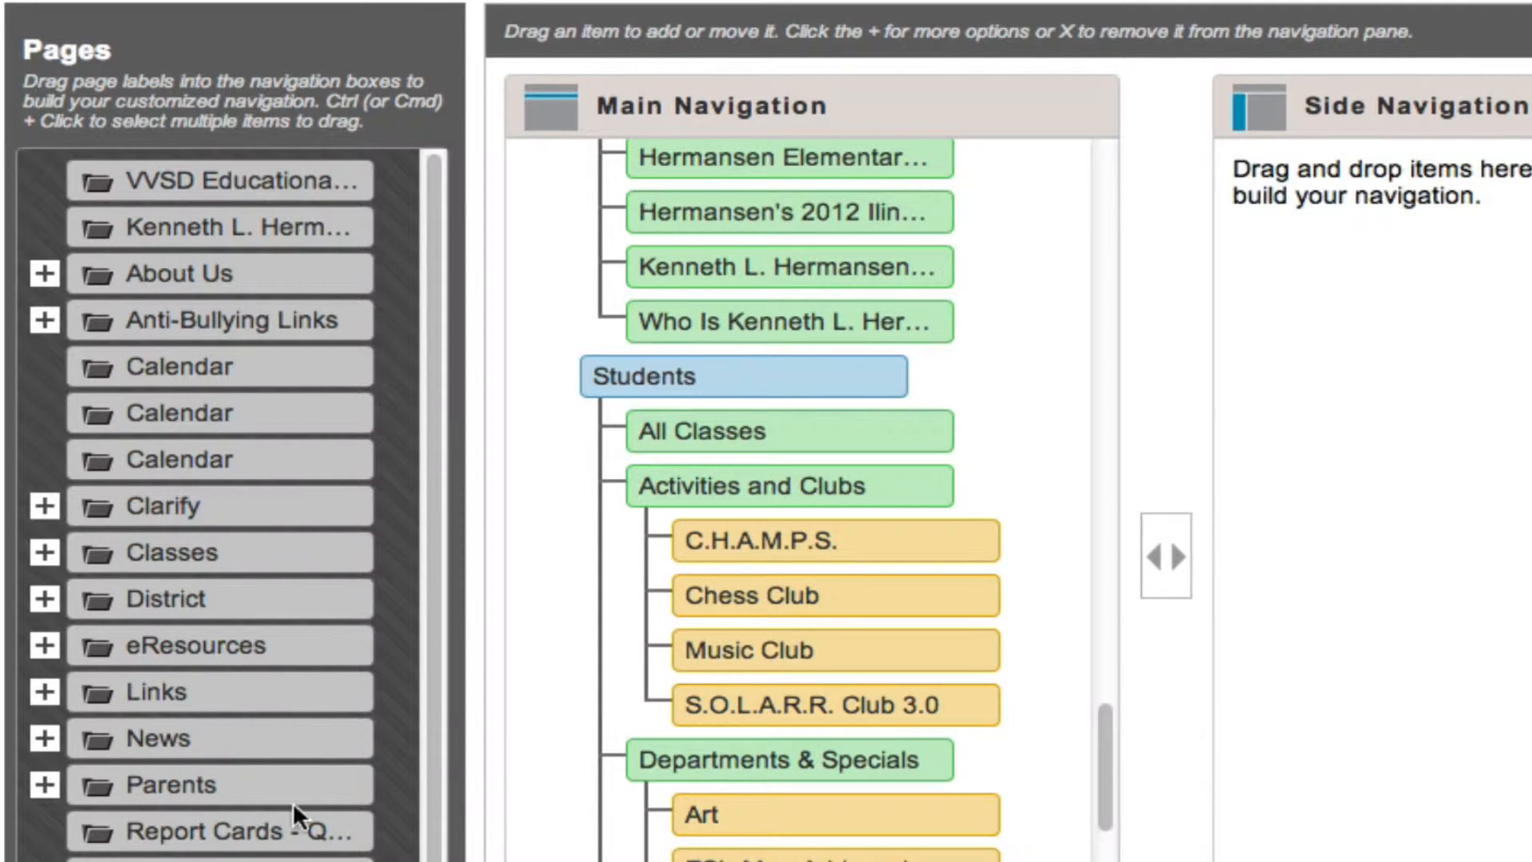
scroll(727, 688, down, 15)
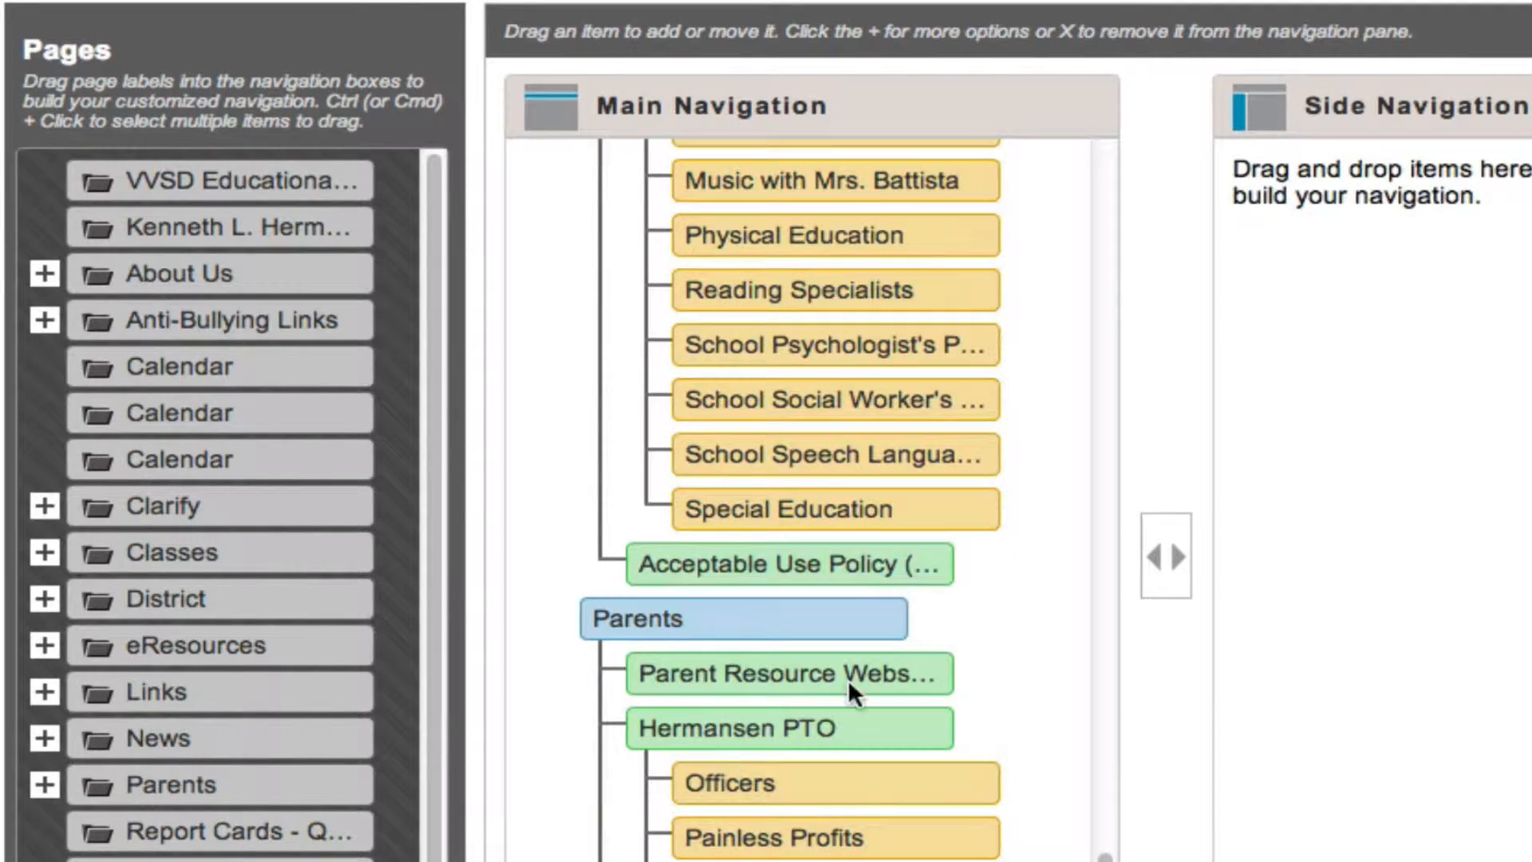
click(155, 826)
drag(171, 838, 743, 367)
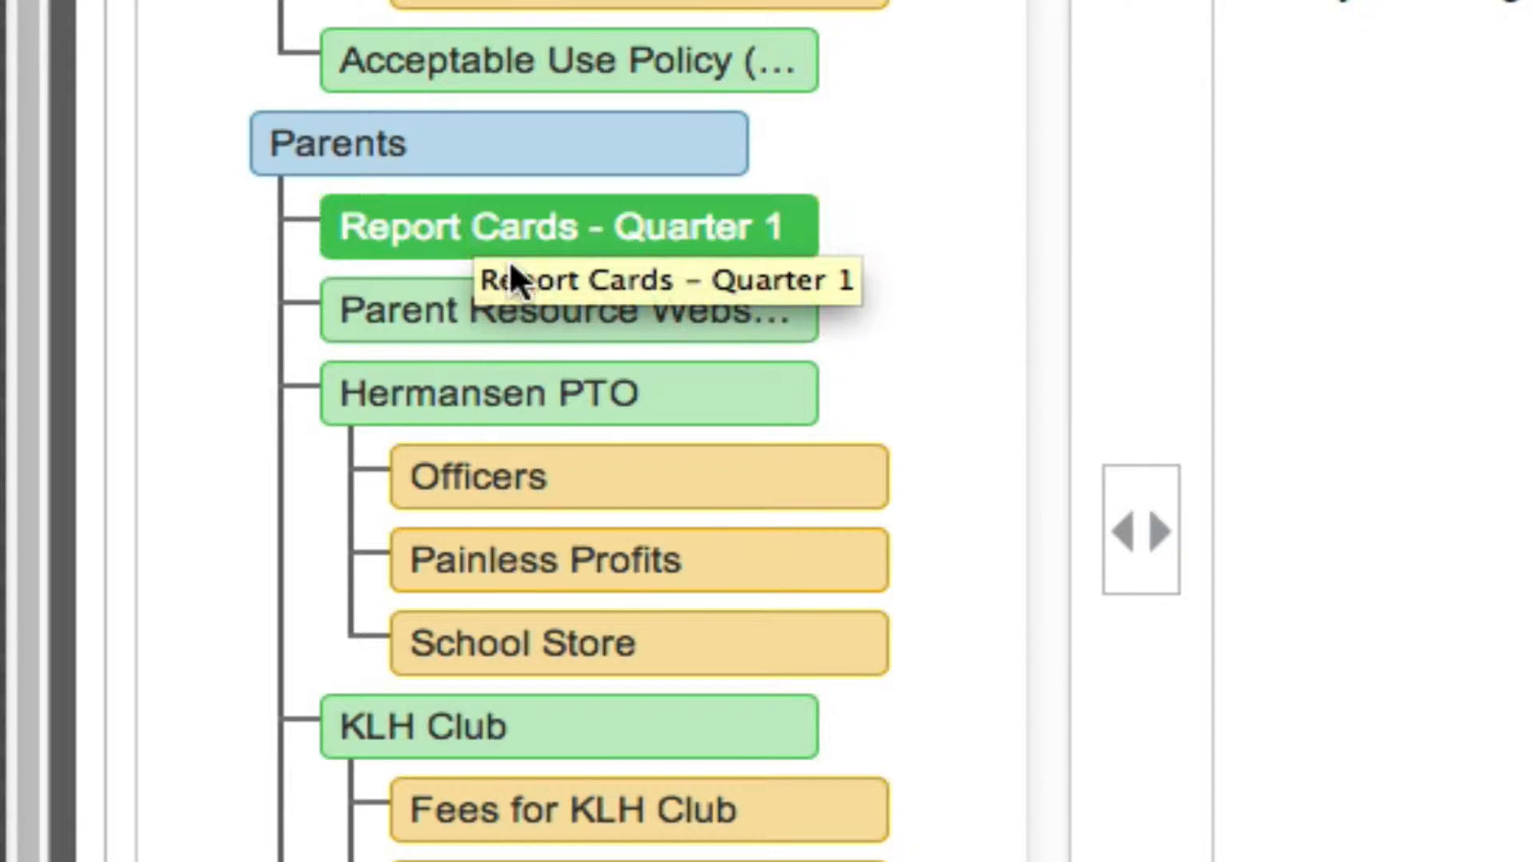
drag(431, 235, 607, 333)
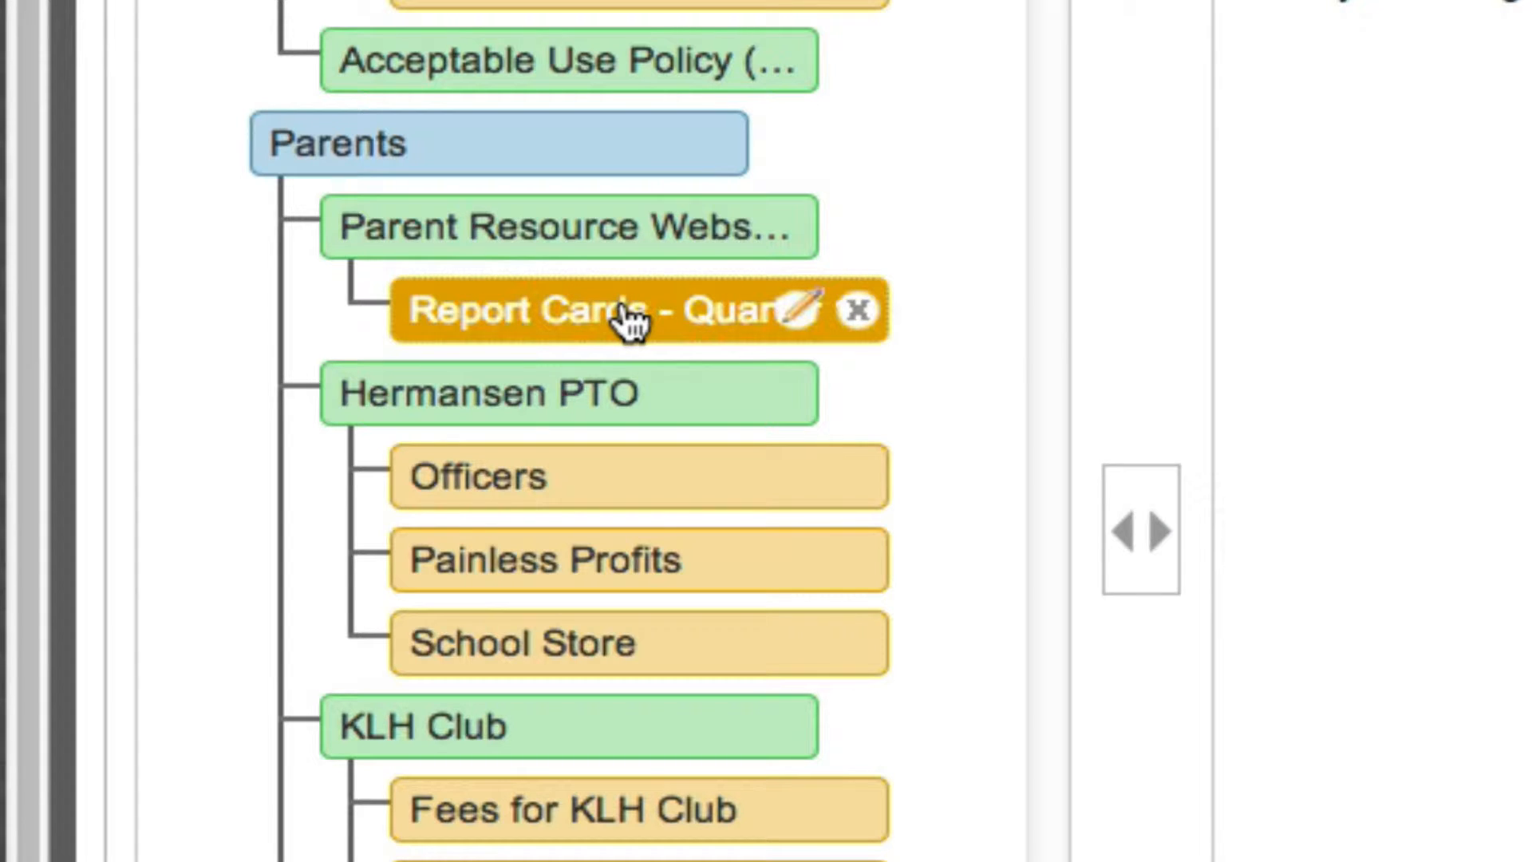
- Remove the Report Cards - Quarter 1 item from the main navigation
click(858, 311)
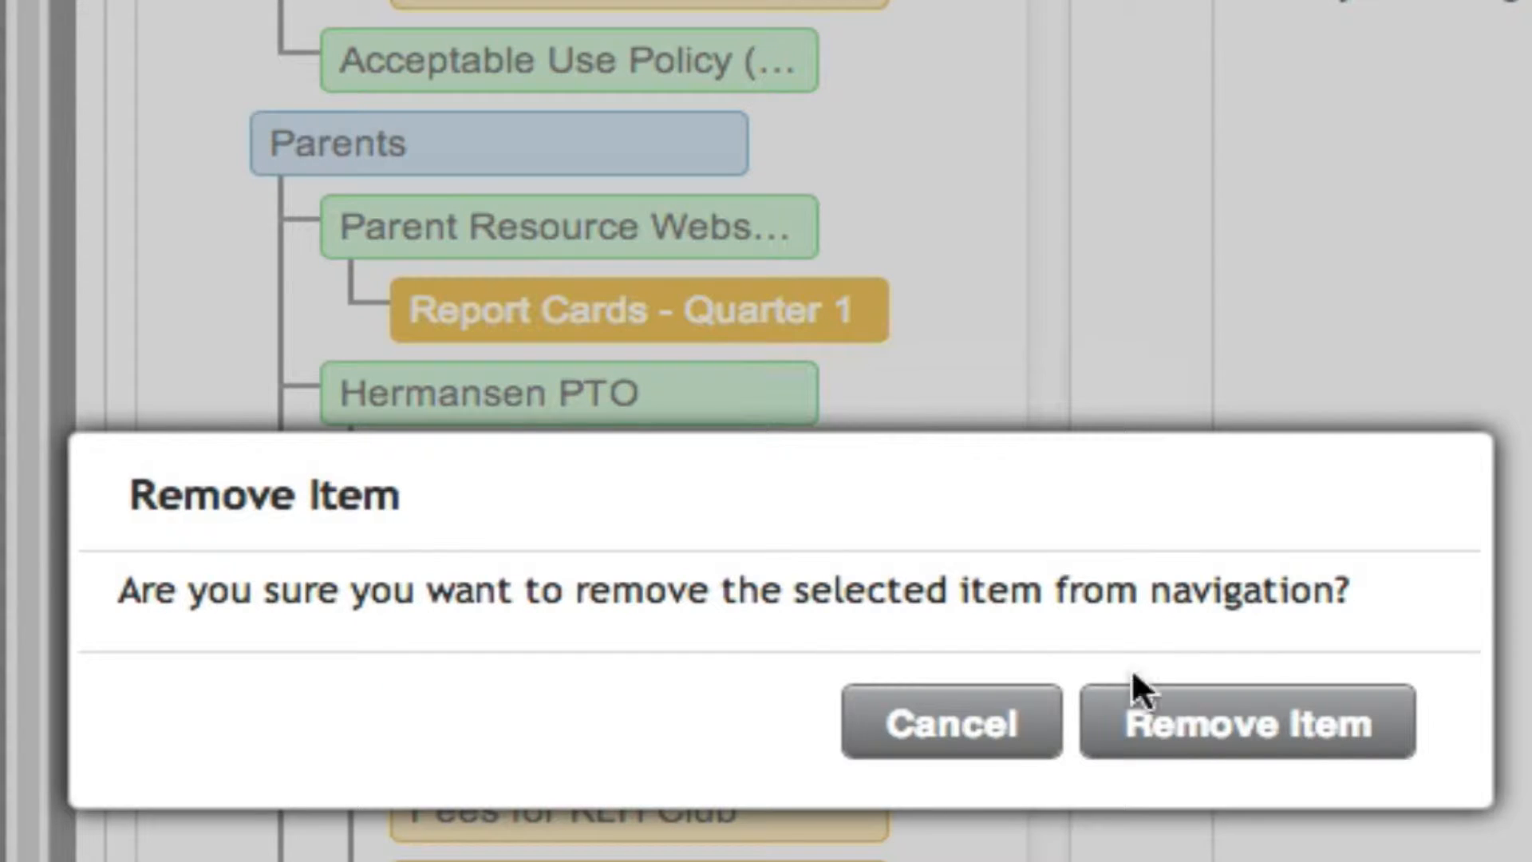
click(1212, 726)
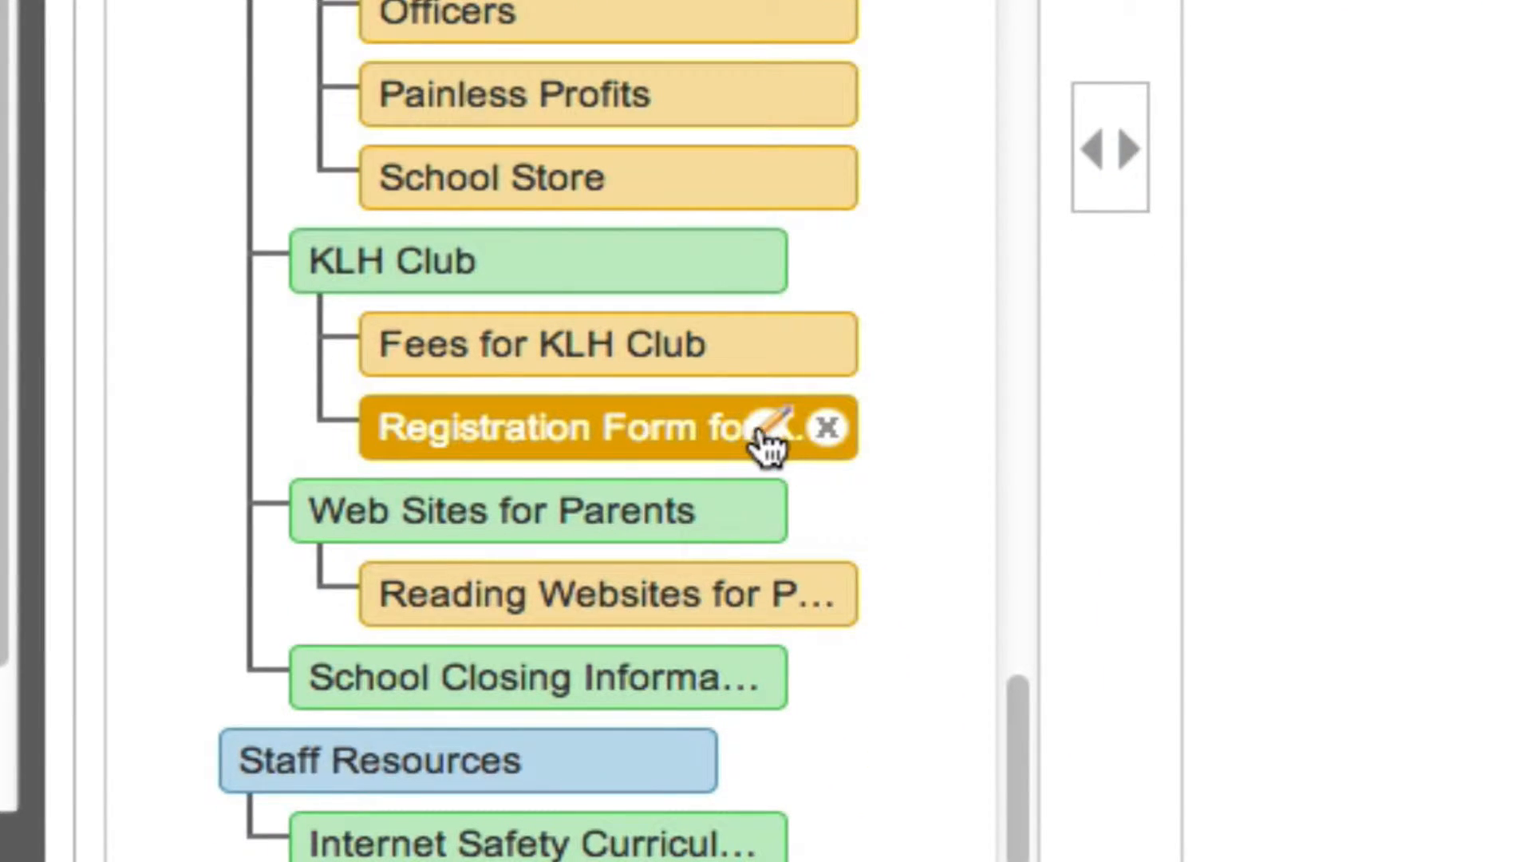
- Open the label of the Registration Form for KLH Club item for editing and close it again
click(765, 431)
drag(468, 562, 961, 578)
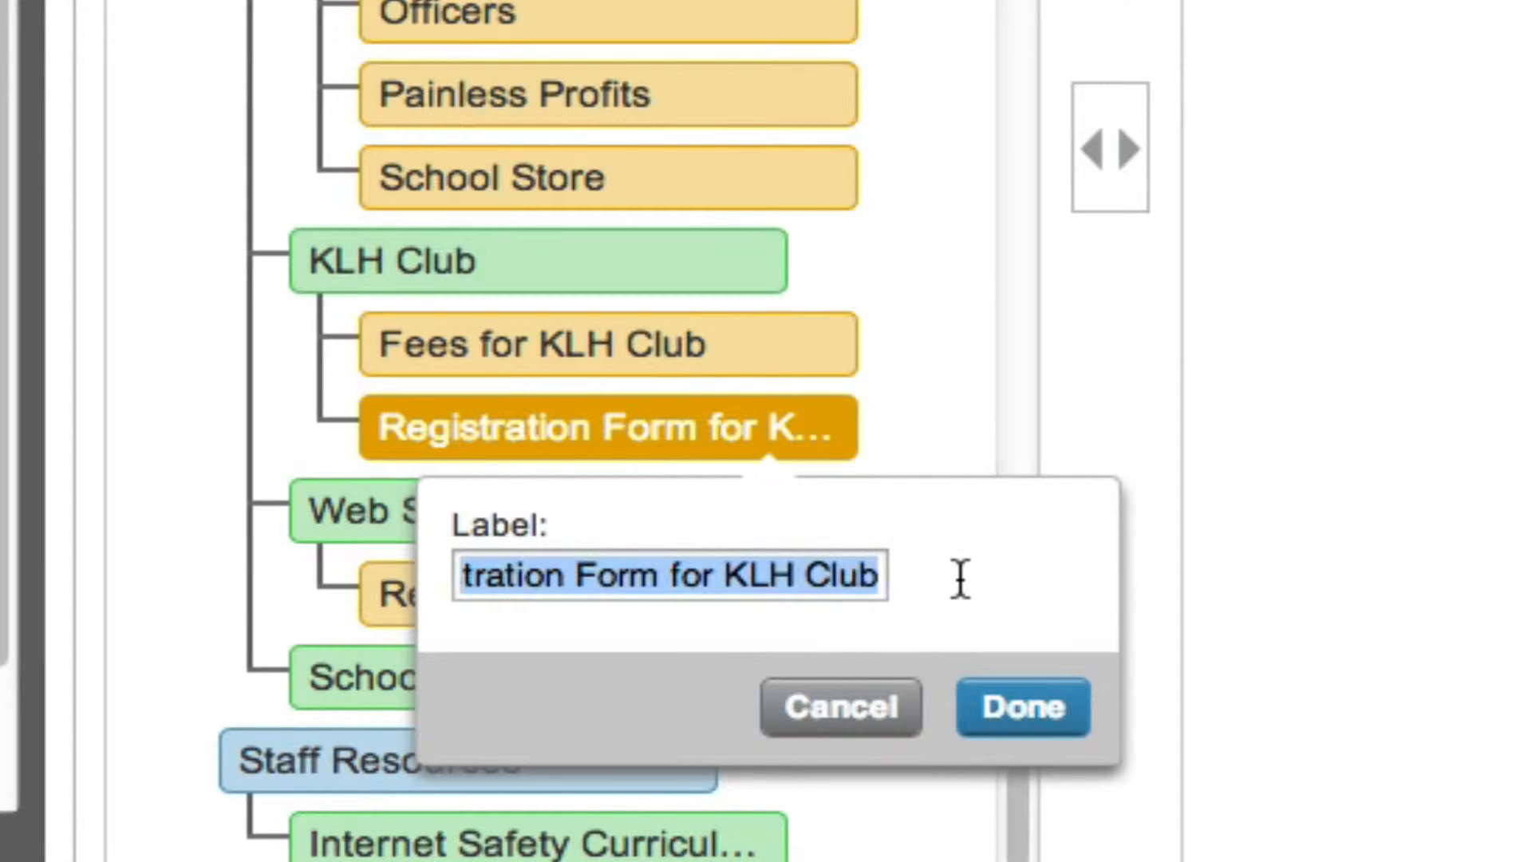
click(990, 709)
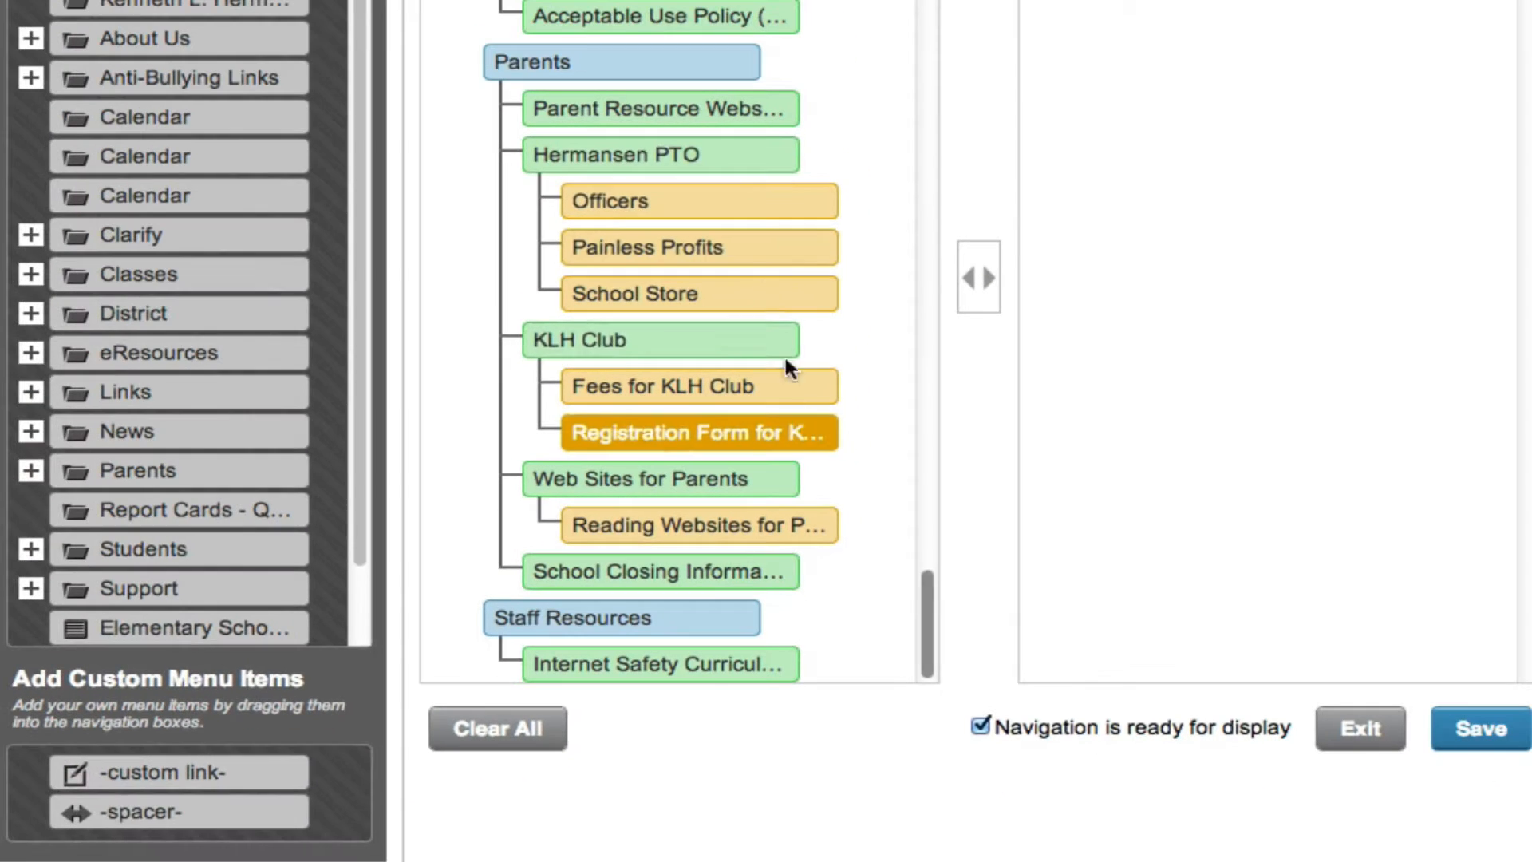
click(702, 155)
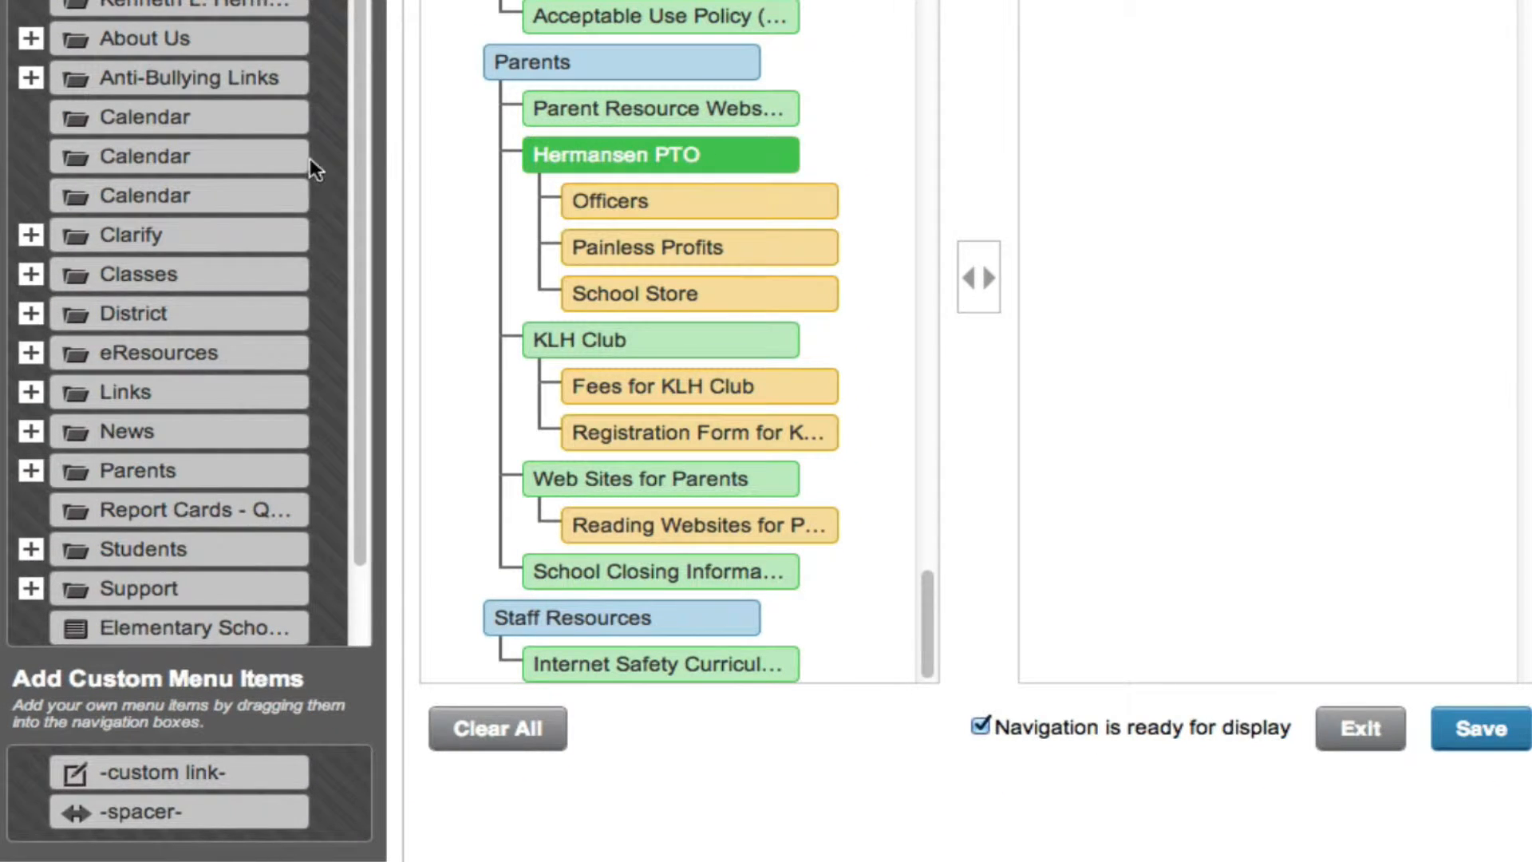
click(568, 243)
click(746, 297)
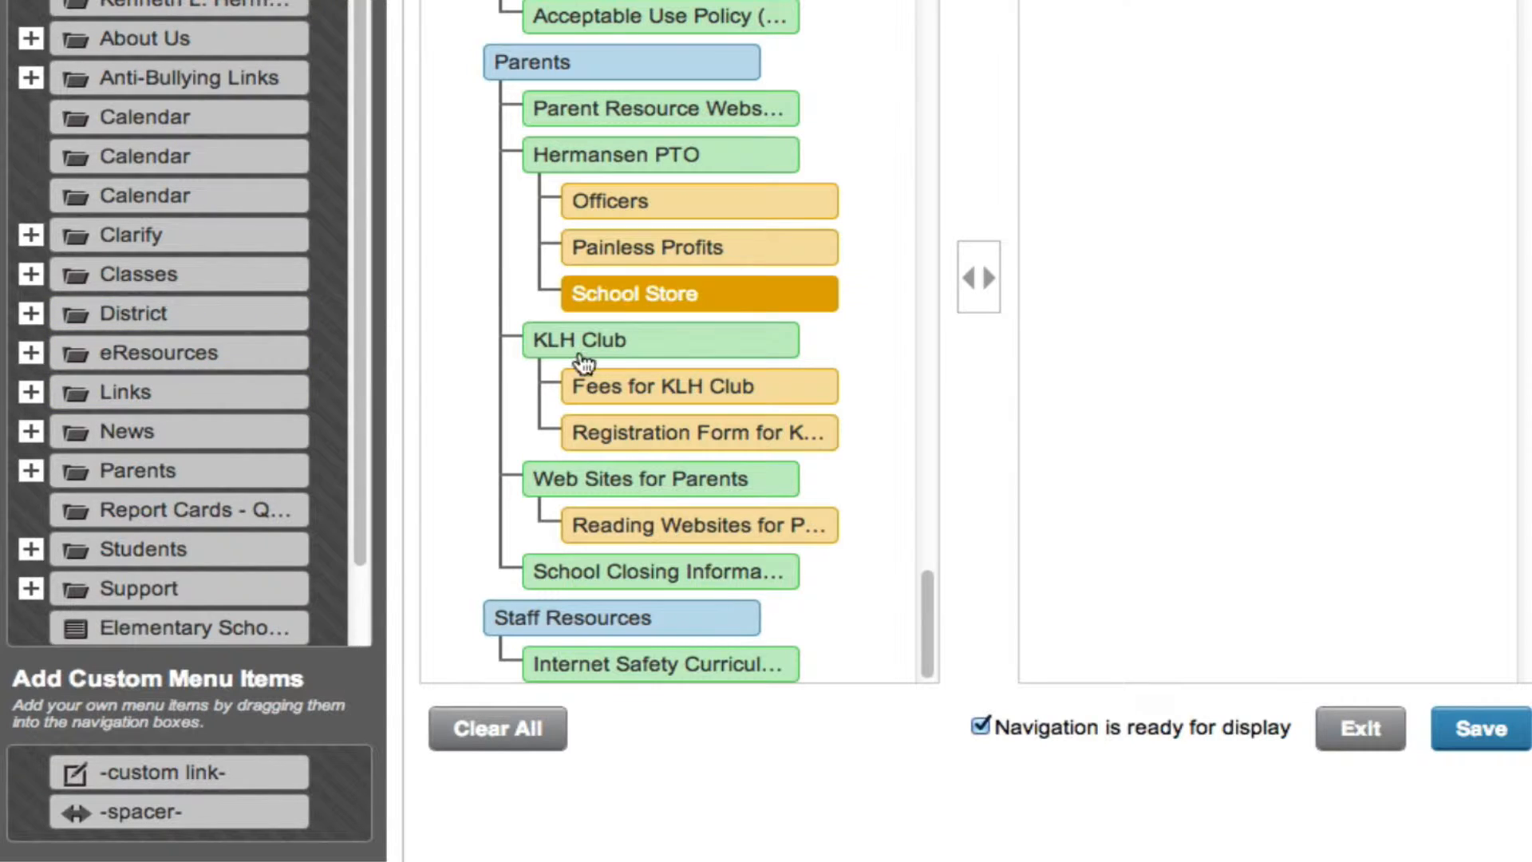
click(585, 375)
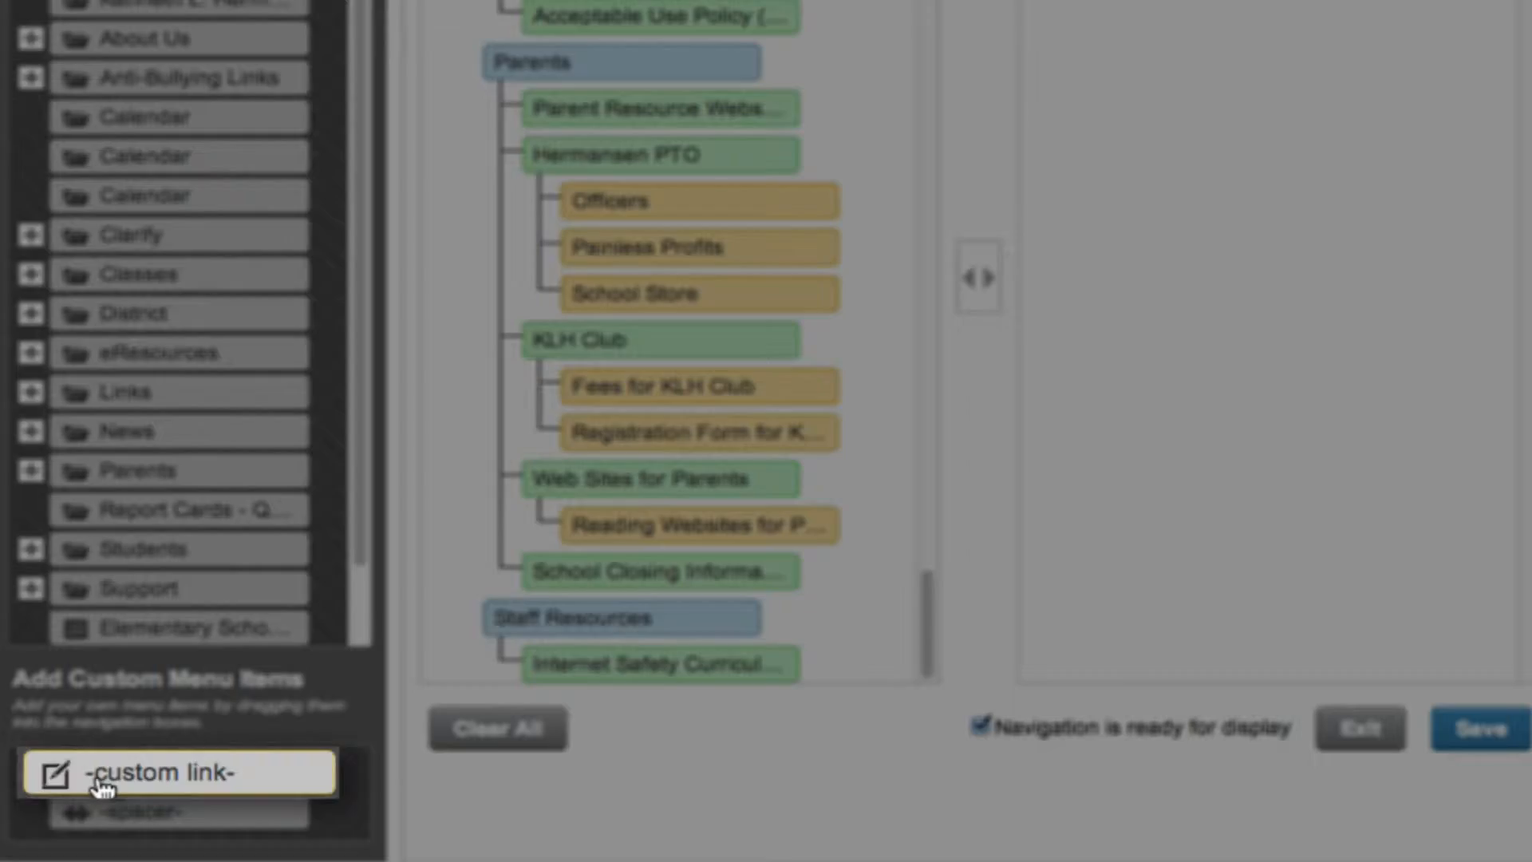
- Add a custom link as the first item under Parents, open its label and URL settings, and cancel them
drag(108, 773, 603, 116)
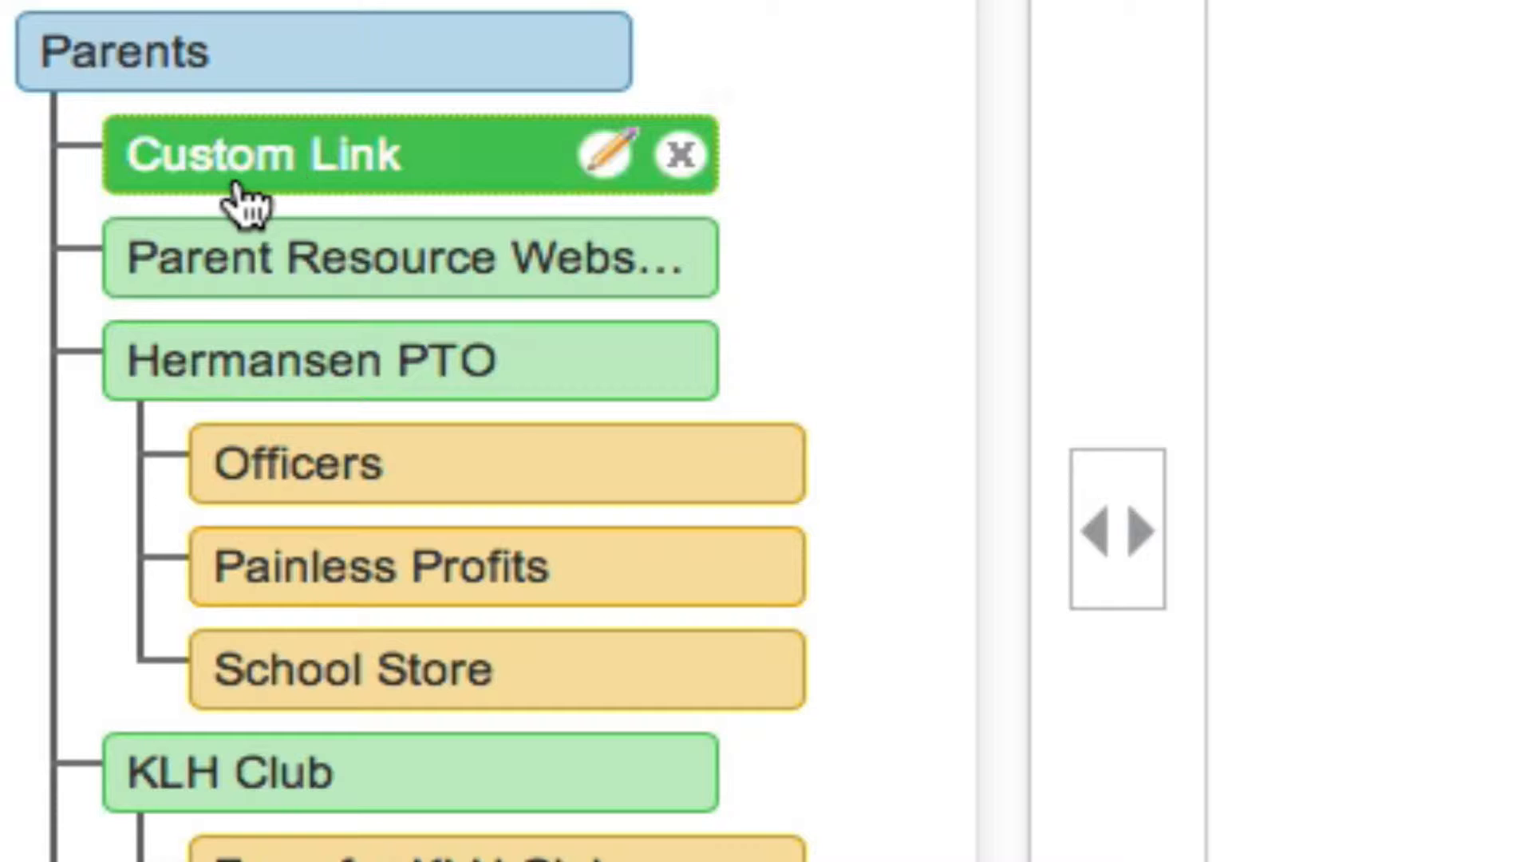
click(619, 160)
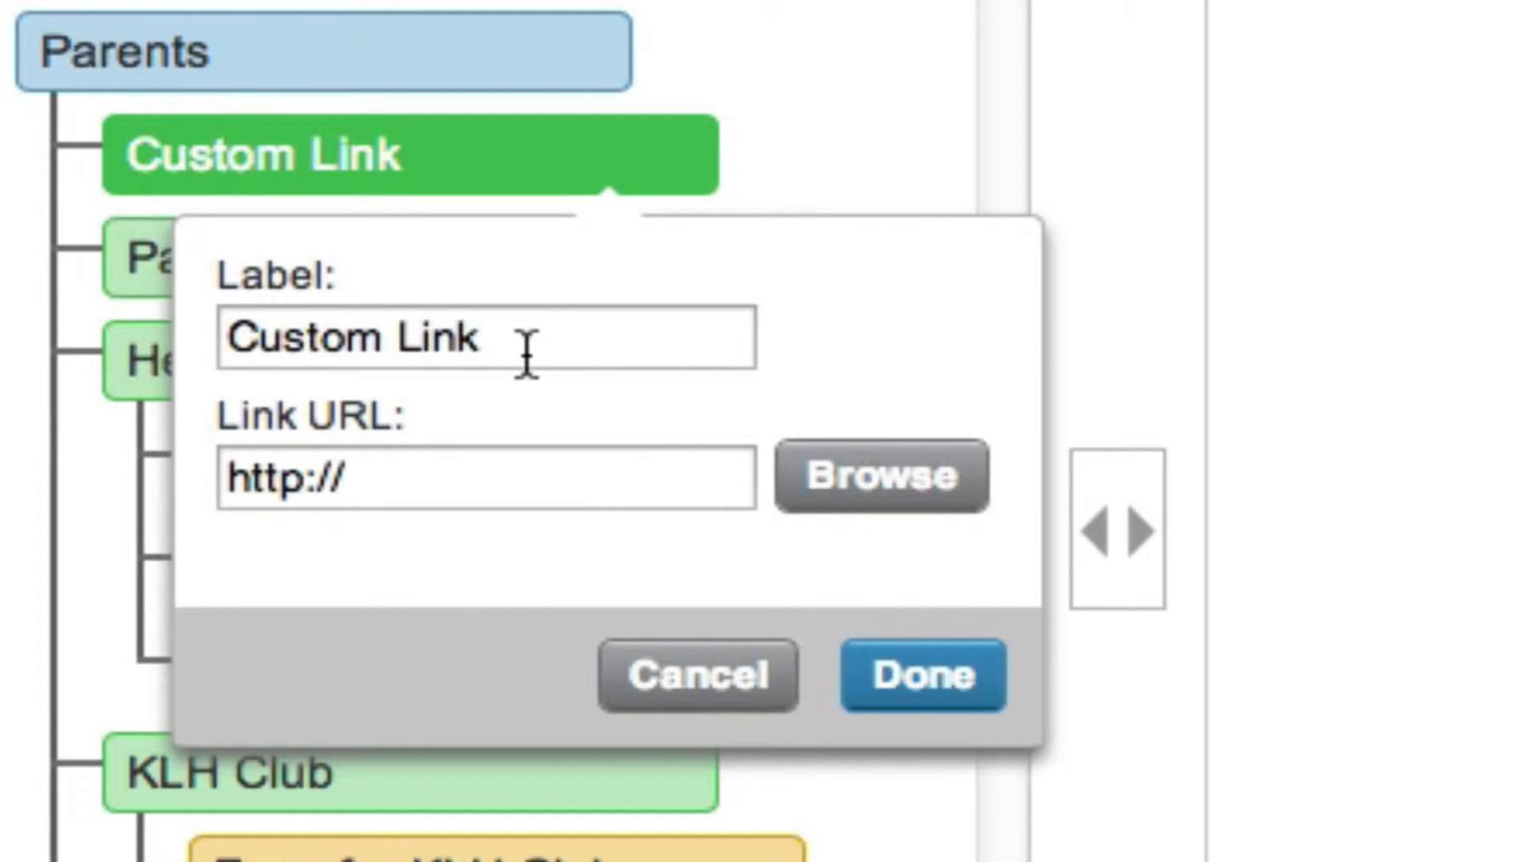
click(646, 678)
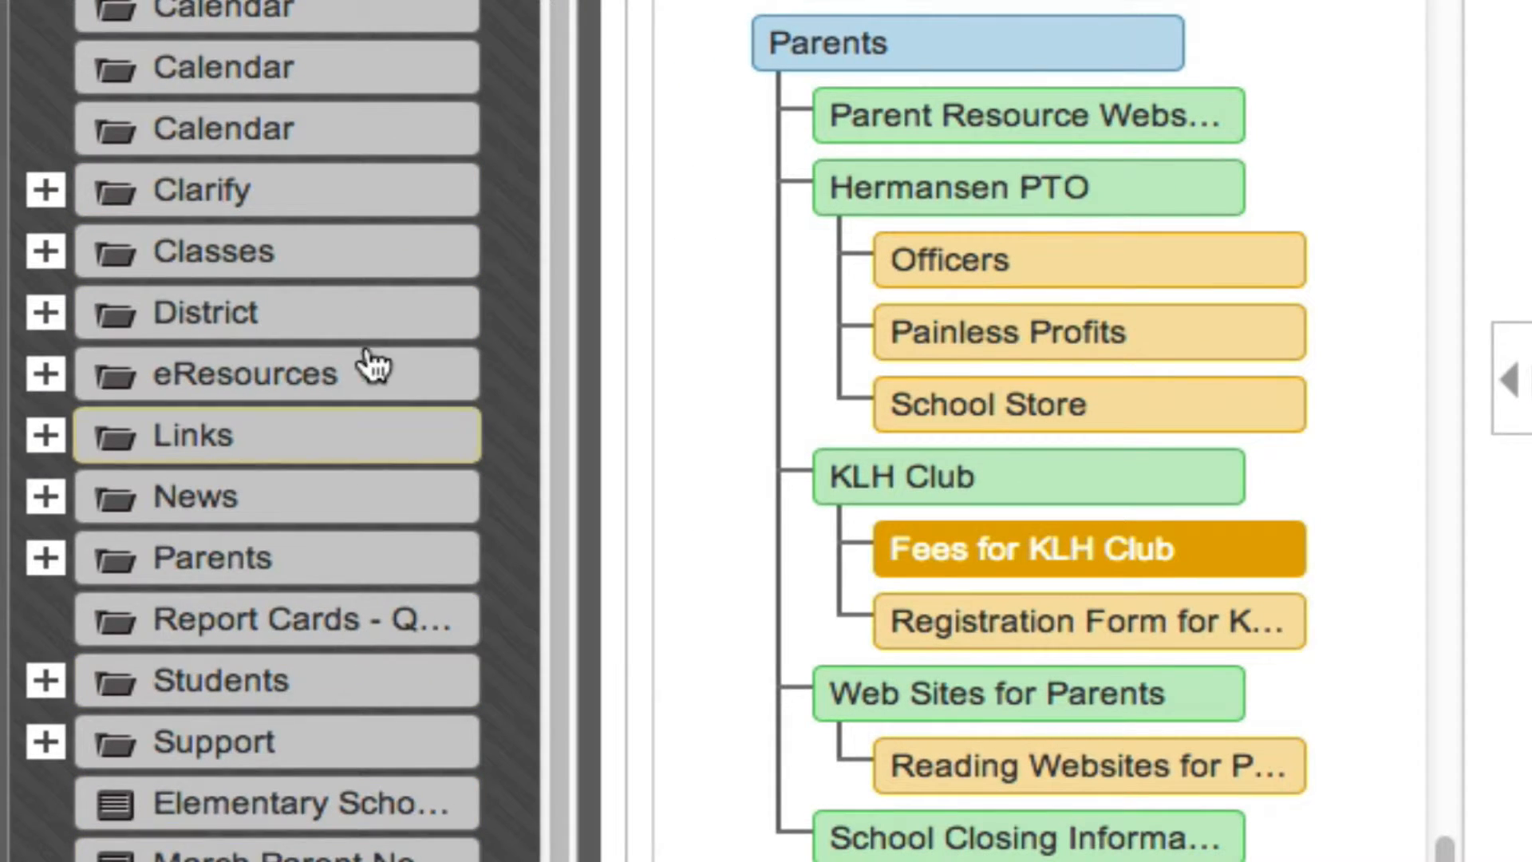
- Add the Clarify folder as the first item under Parents in the main navigation
click(823, 163)
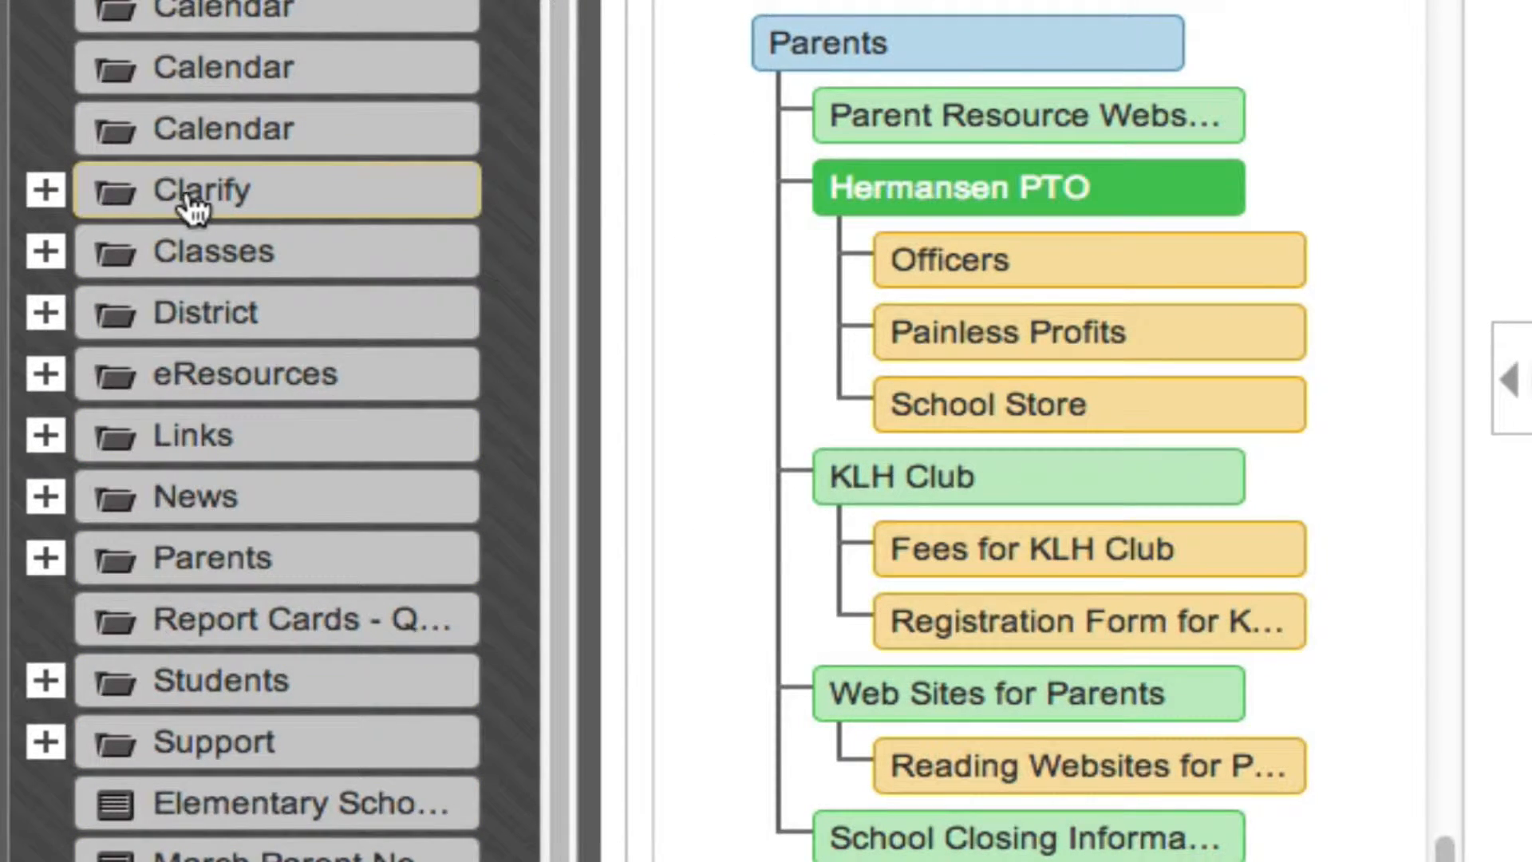
drag(192, 209, 910, 121)
click(1098, 132)
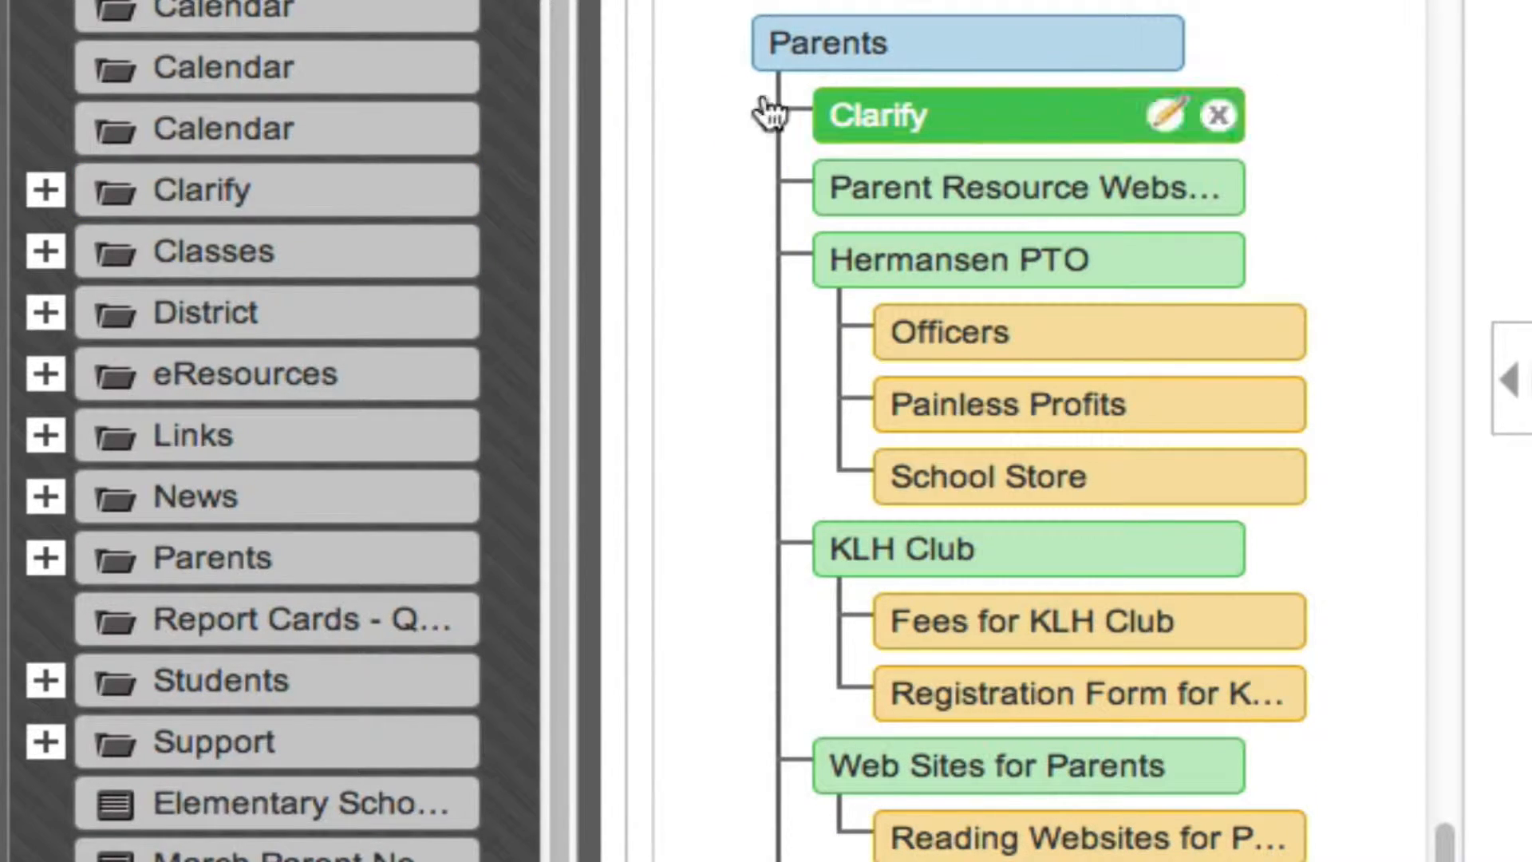
- Expand the Clarify folder in the page list and set its navigation item to dynamically add new content as subitems
click(44, 192)
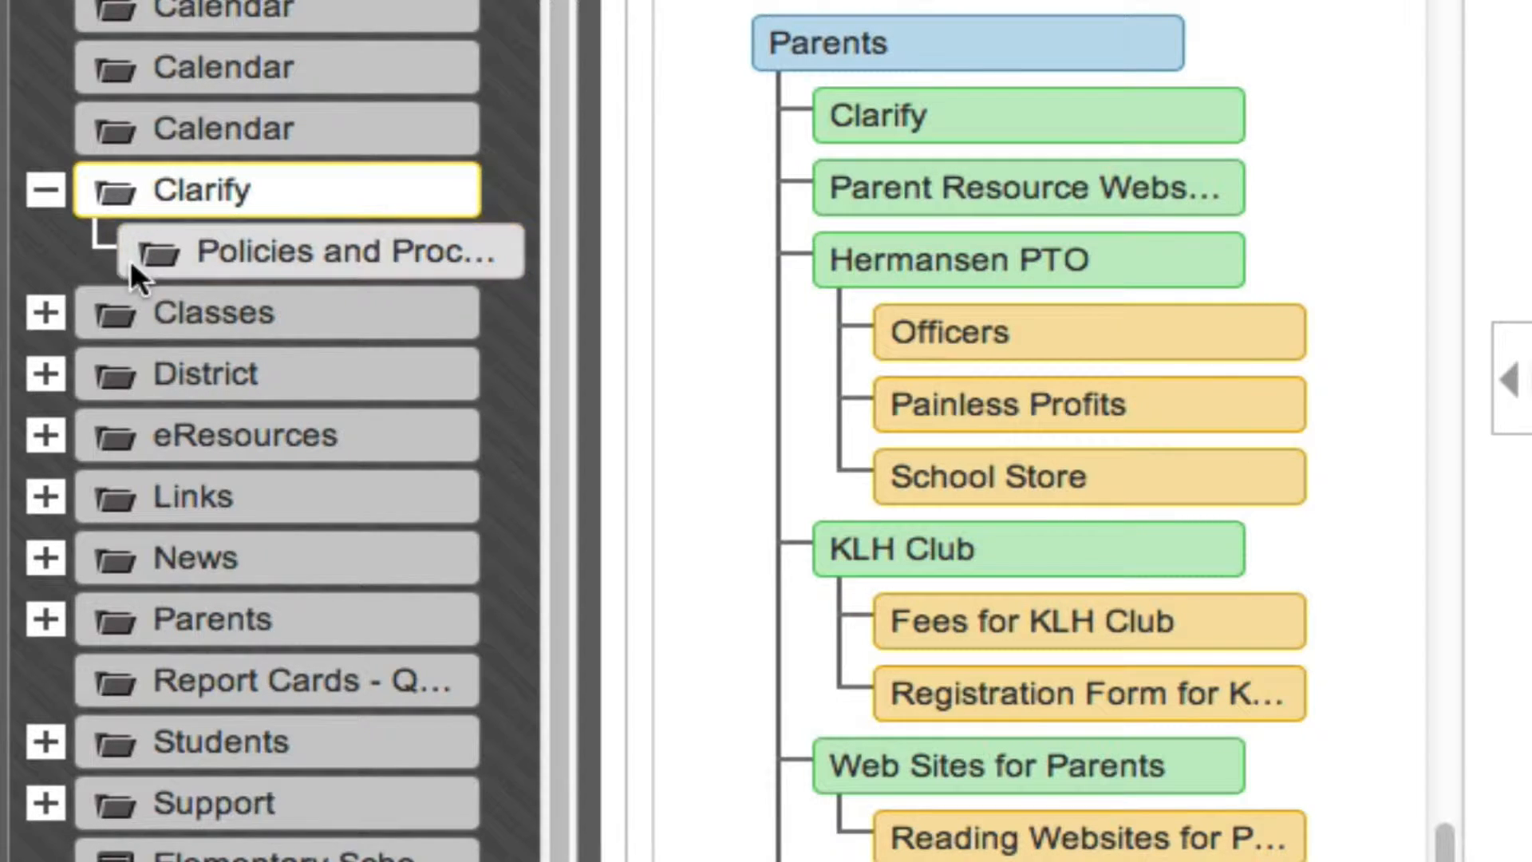
click(974, 129)
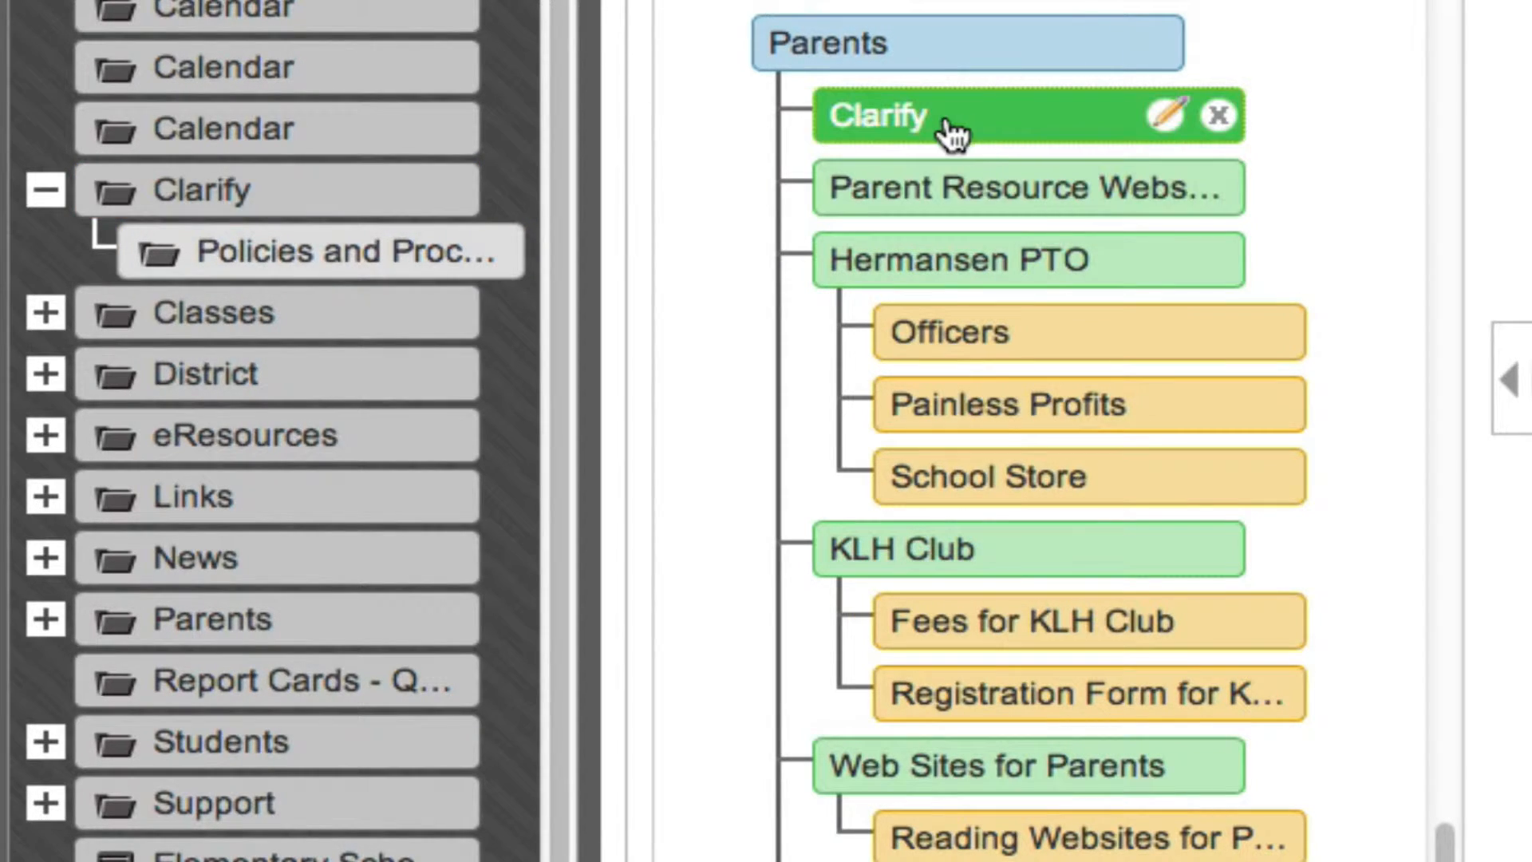
click(1167, 118)
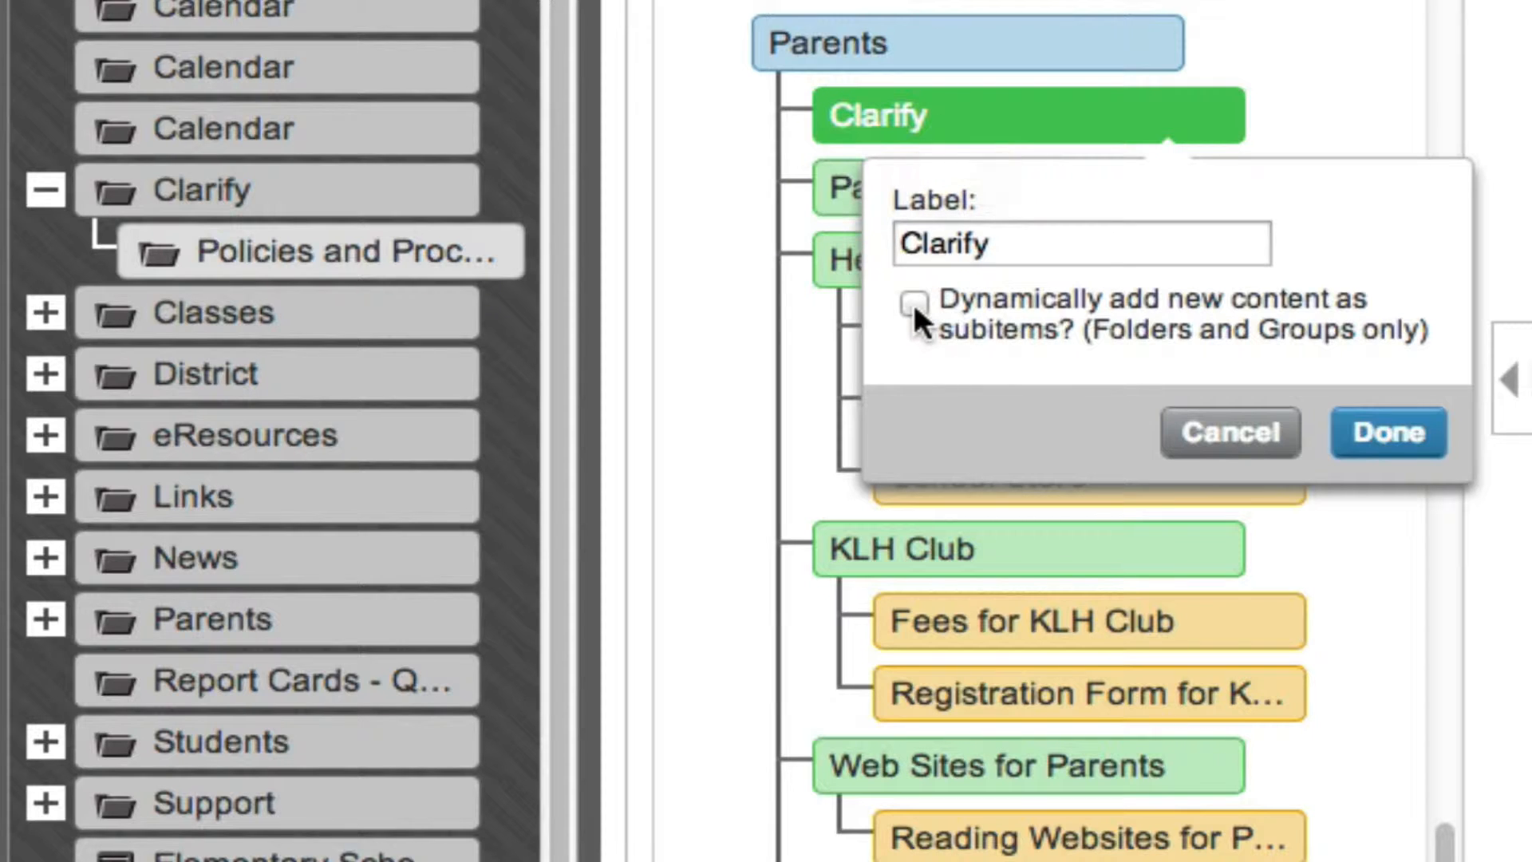
click(1416, 441)
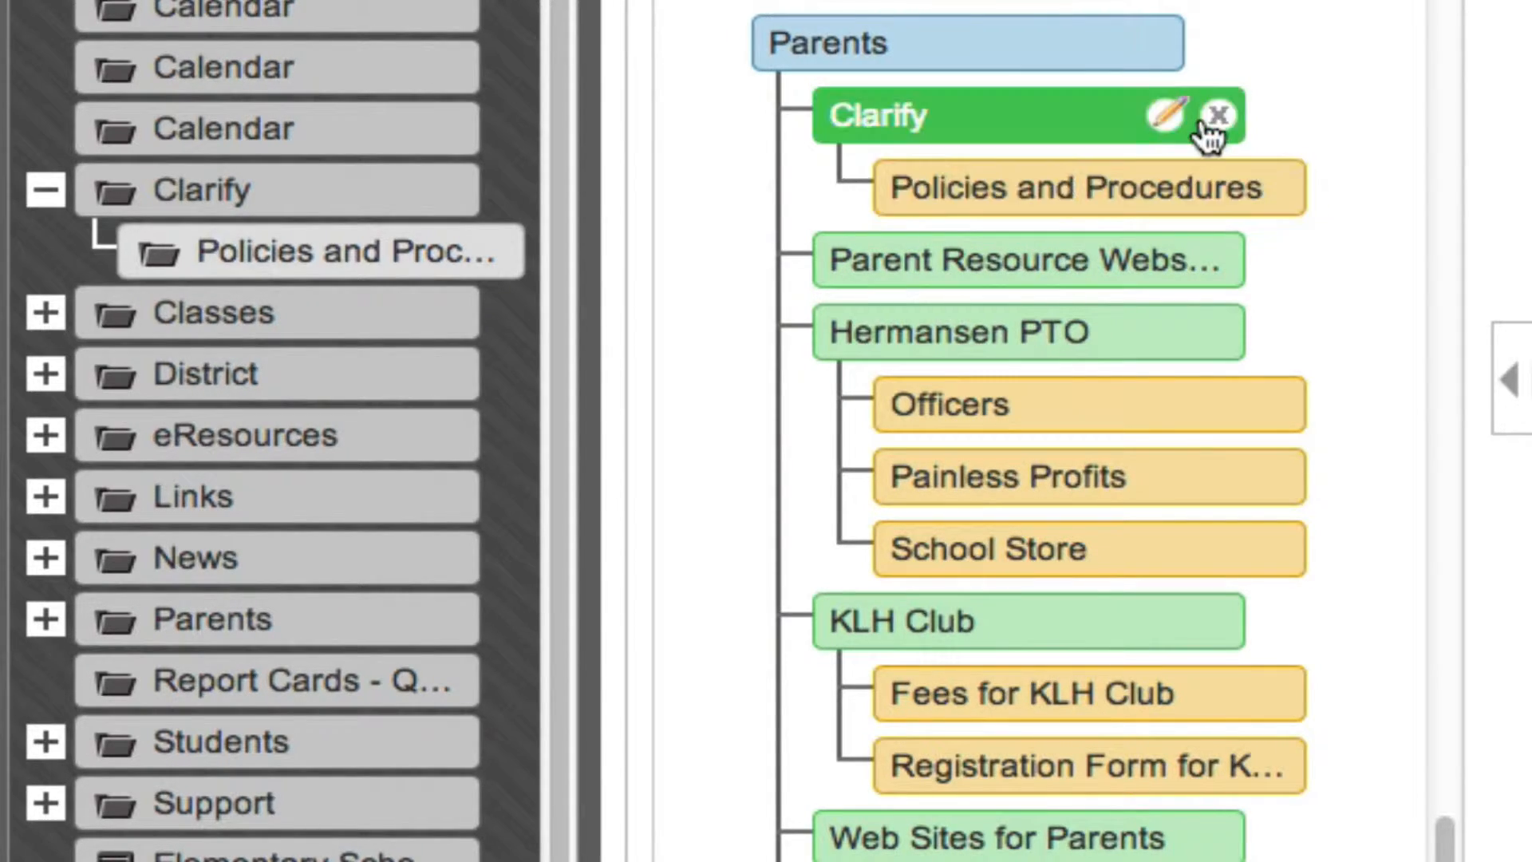
- Revisit Clarify's dynamic subitem setting and remove the Policies and Procedures subitem from the navigation
click(1168, 116)
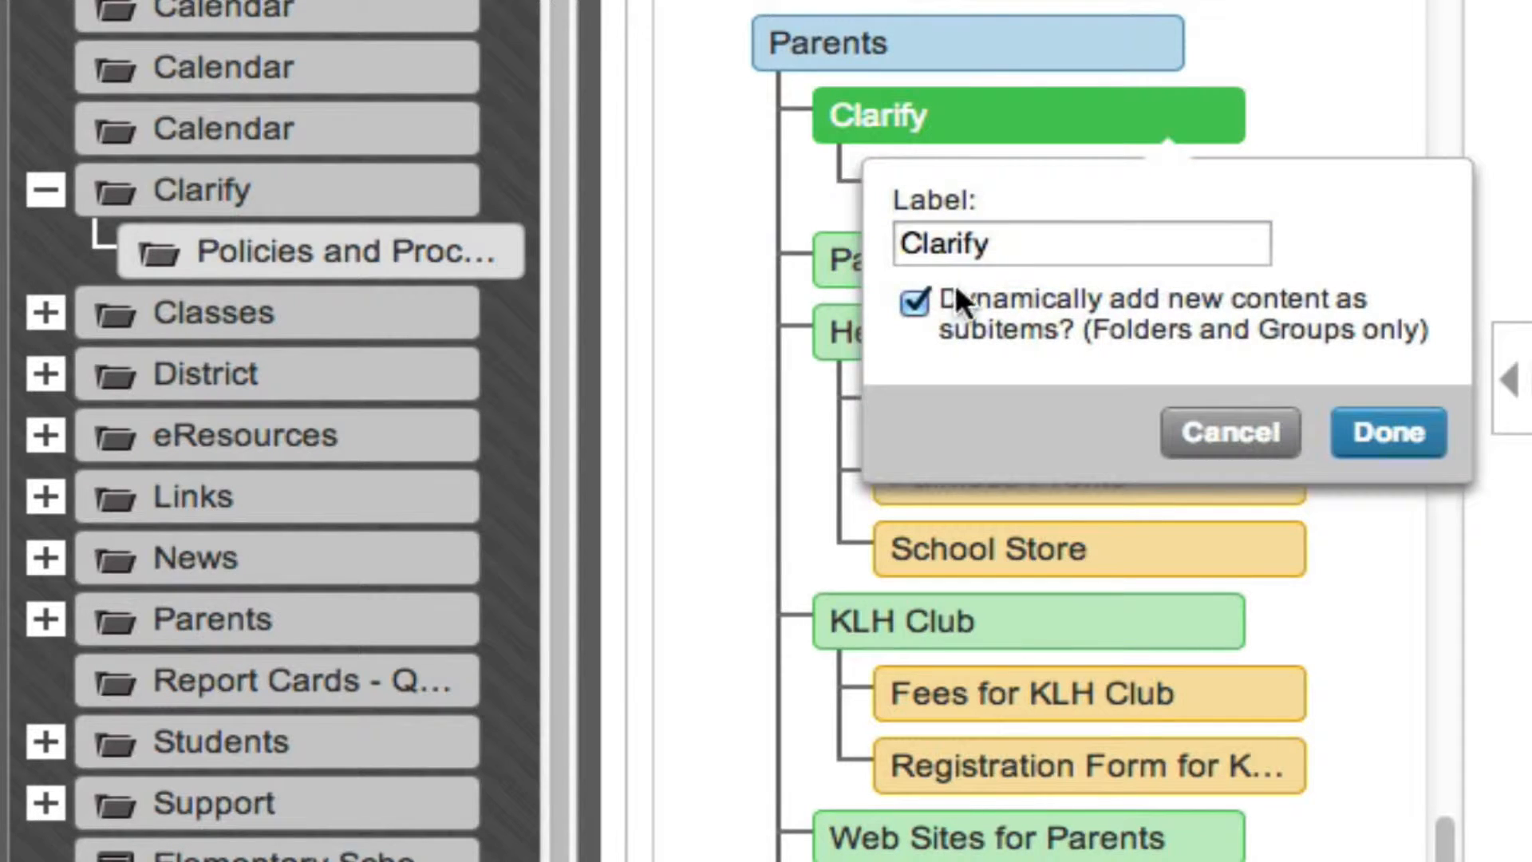
click(1385, 435)
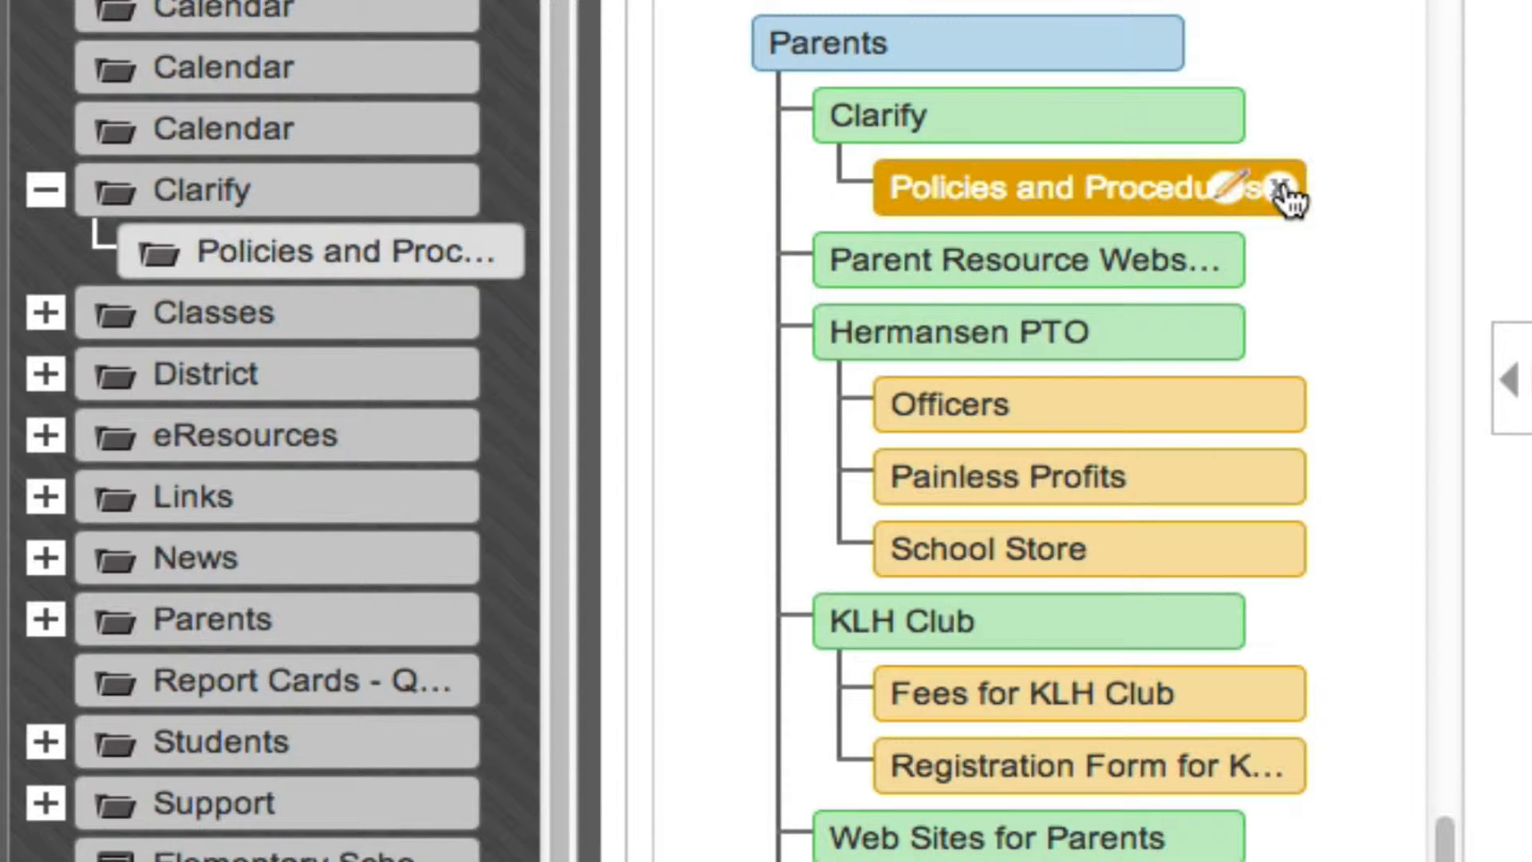
click(1281, 190)
click(1504, 545)
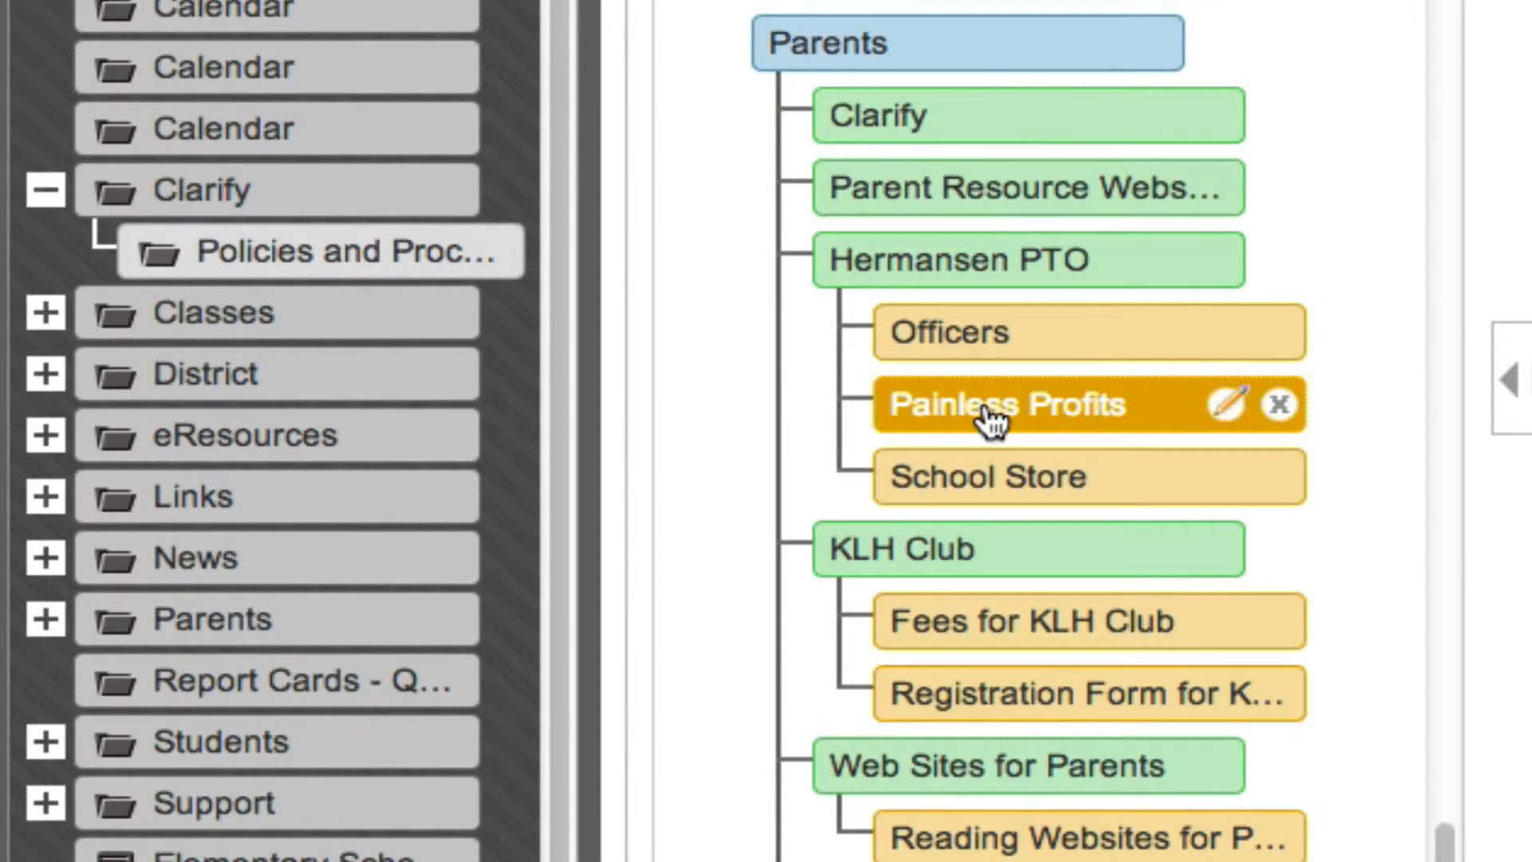
- Add the Classes folder as the first item under About Us and set it to dynamically add new content as subitems
scroll(990, 415, down, 2)
scroll(990, 411, up, 10)
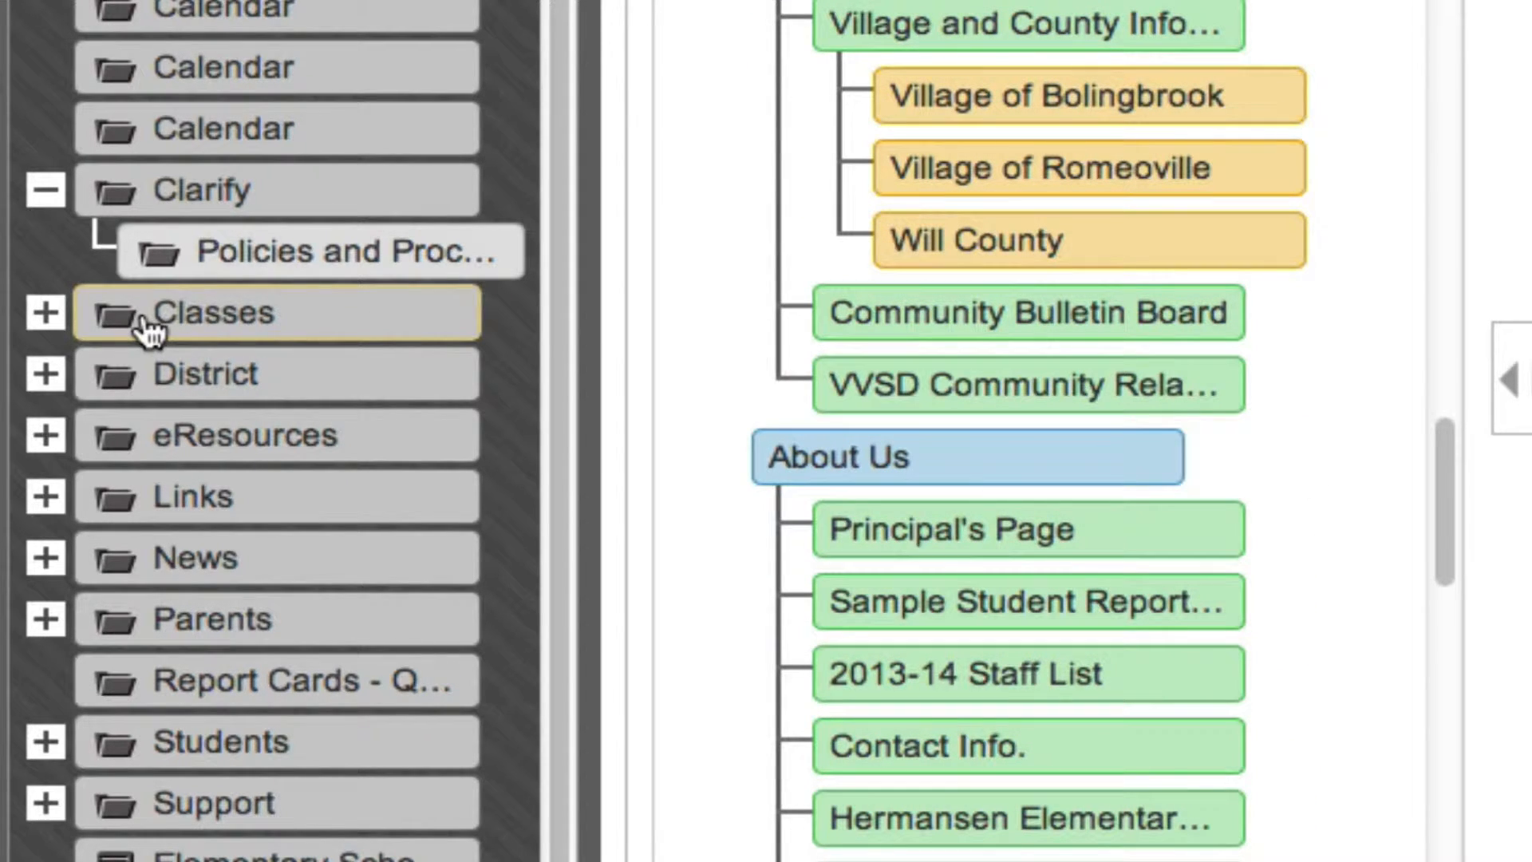
drag(151, 324, 903, 533)
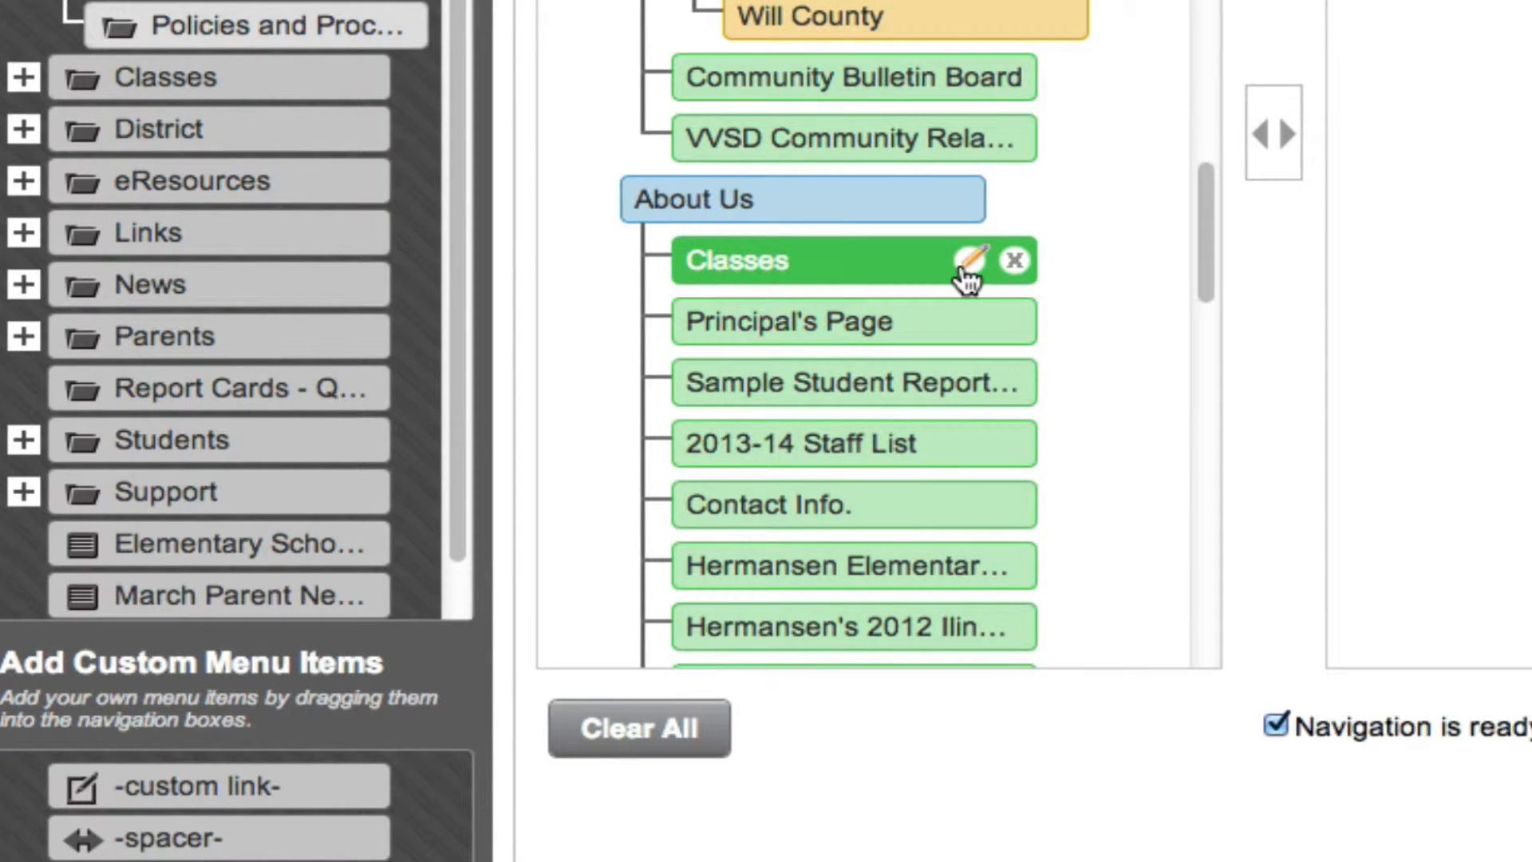
click(966, 270)
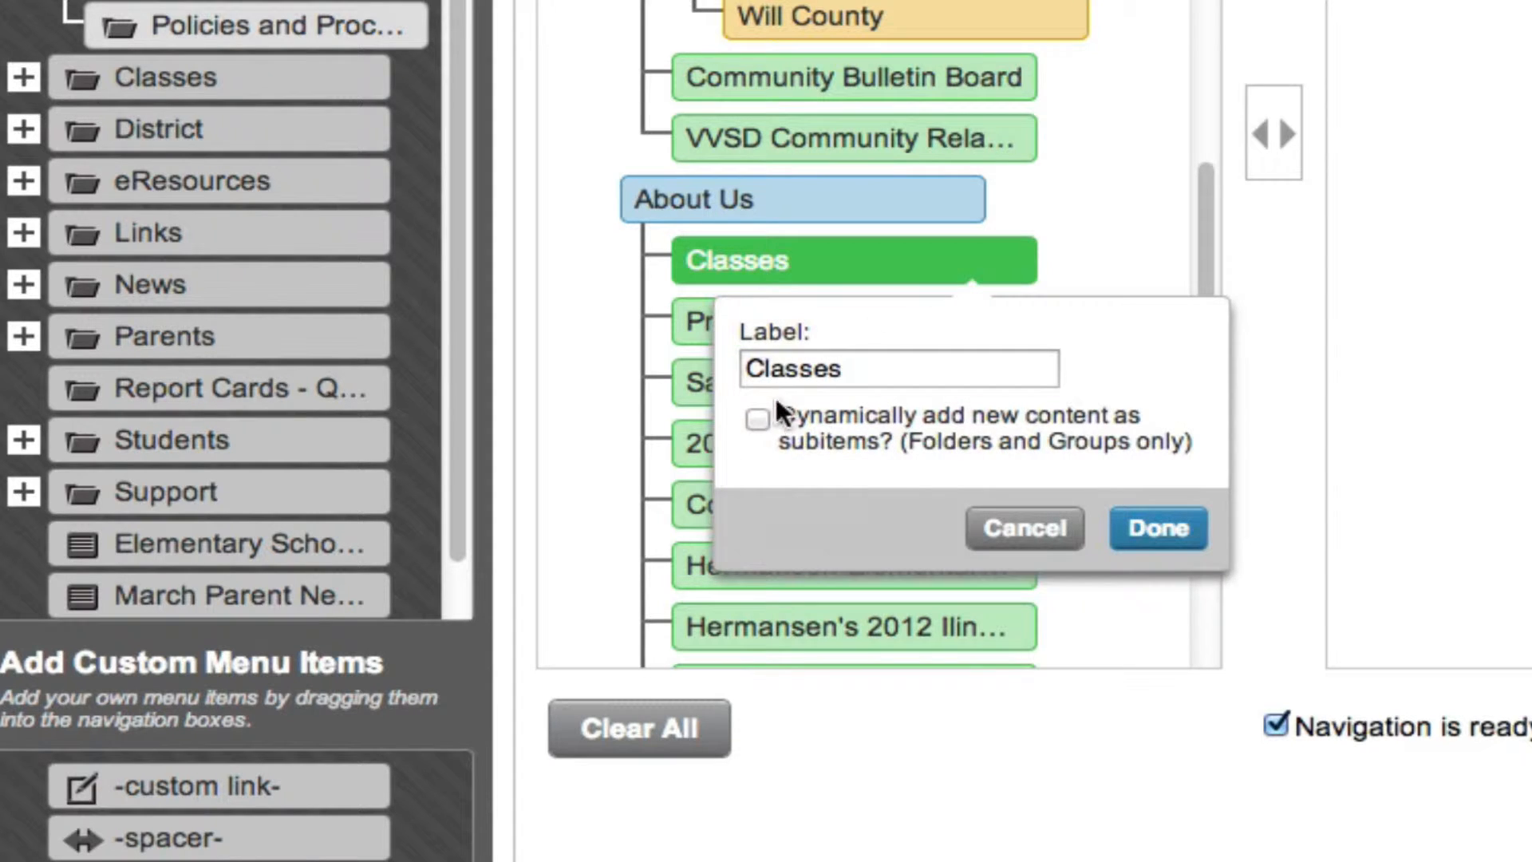
click(1153, 533)
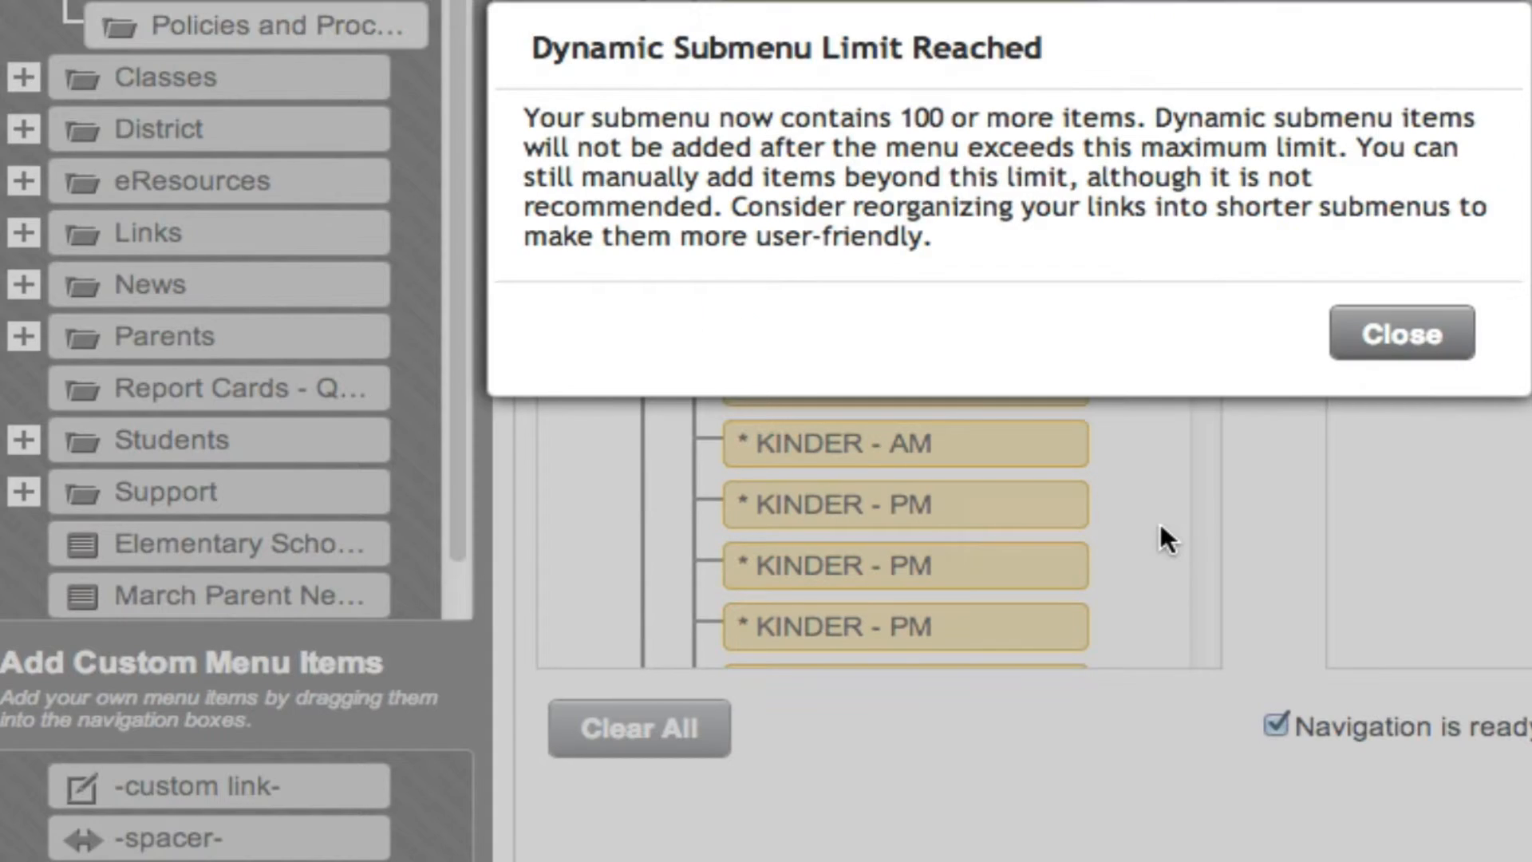
drag(897, 127, 1140, 123)
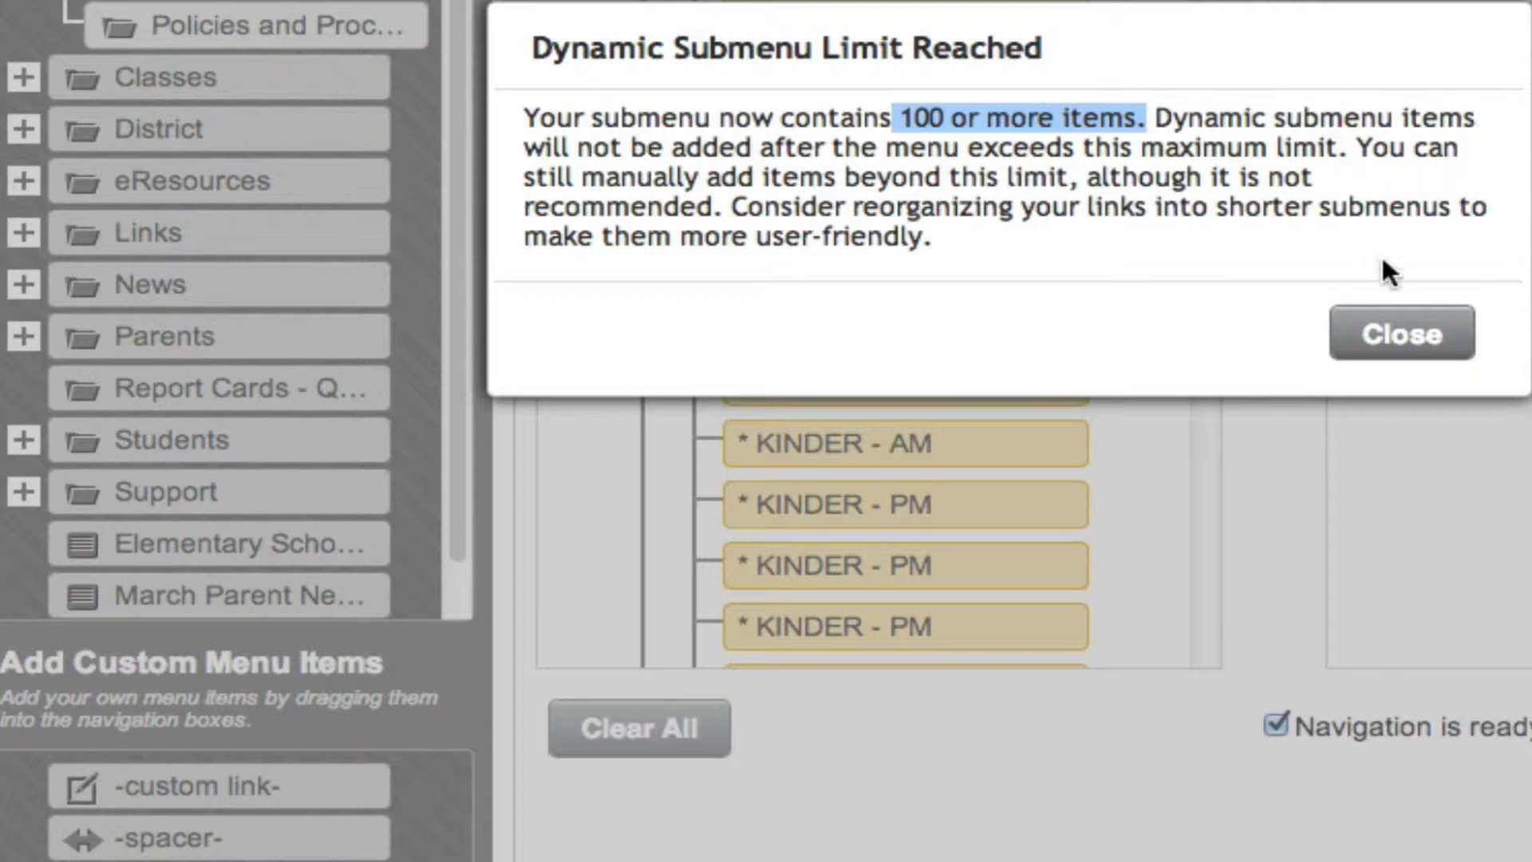
click(1349, 339)
- Review the class subitems listed under Classes in About Us and remove the Classes item from the navigation
scroll(854, 350, down, 10)
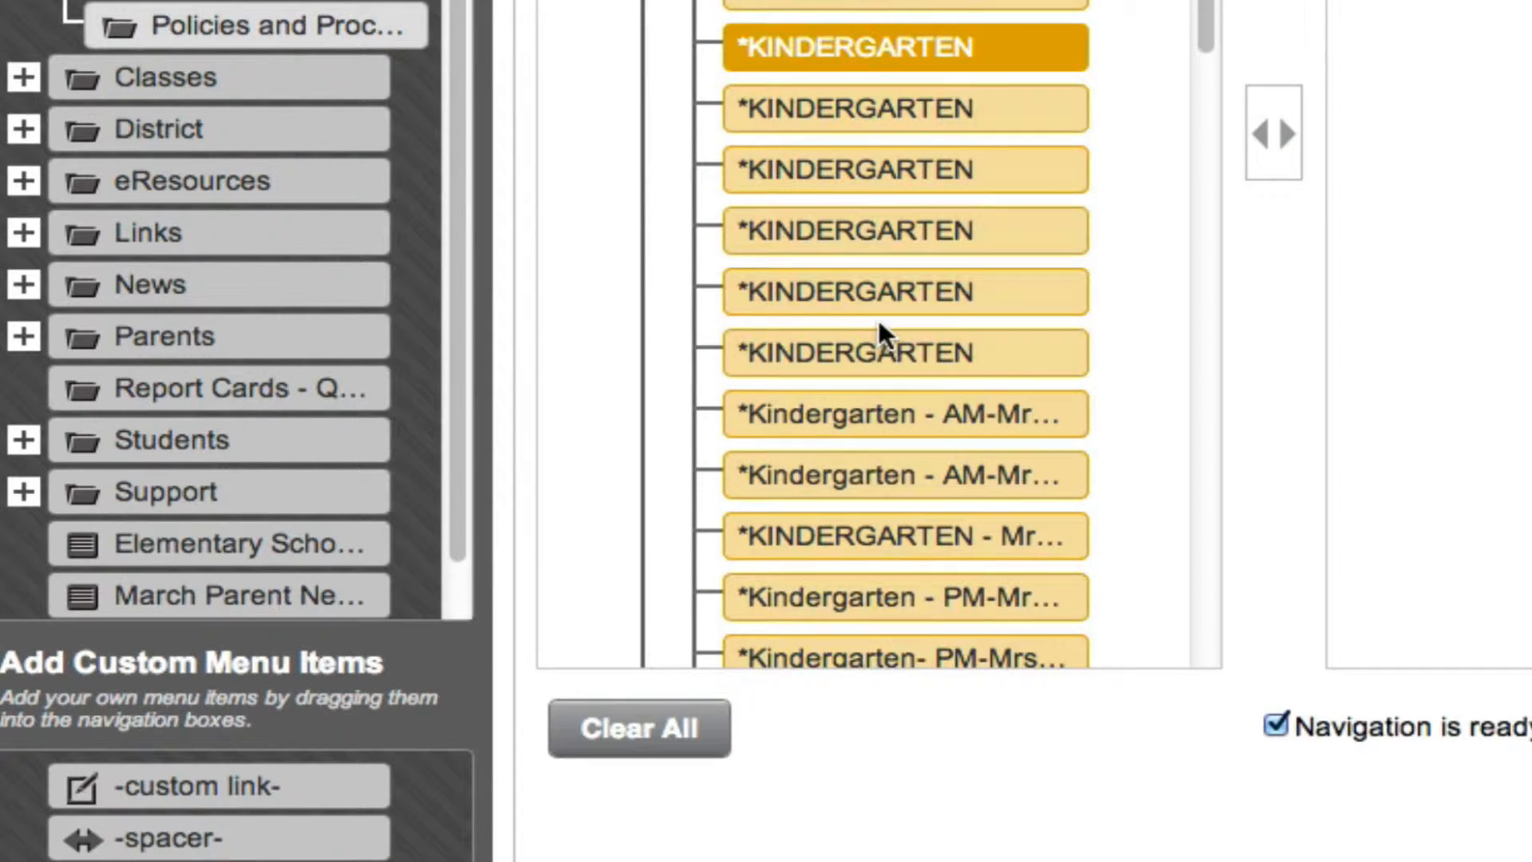
scroll(879, 323, down, 10)
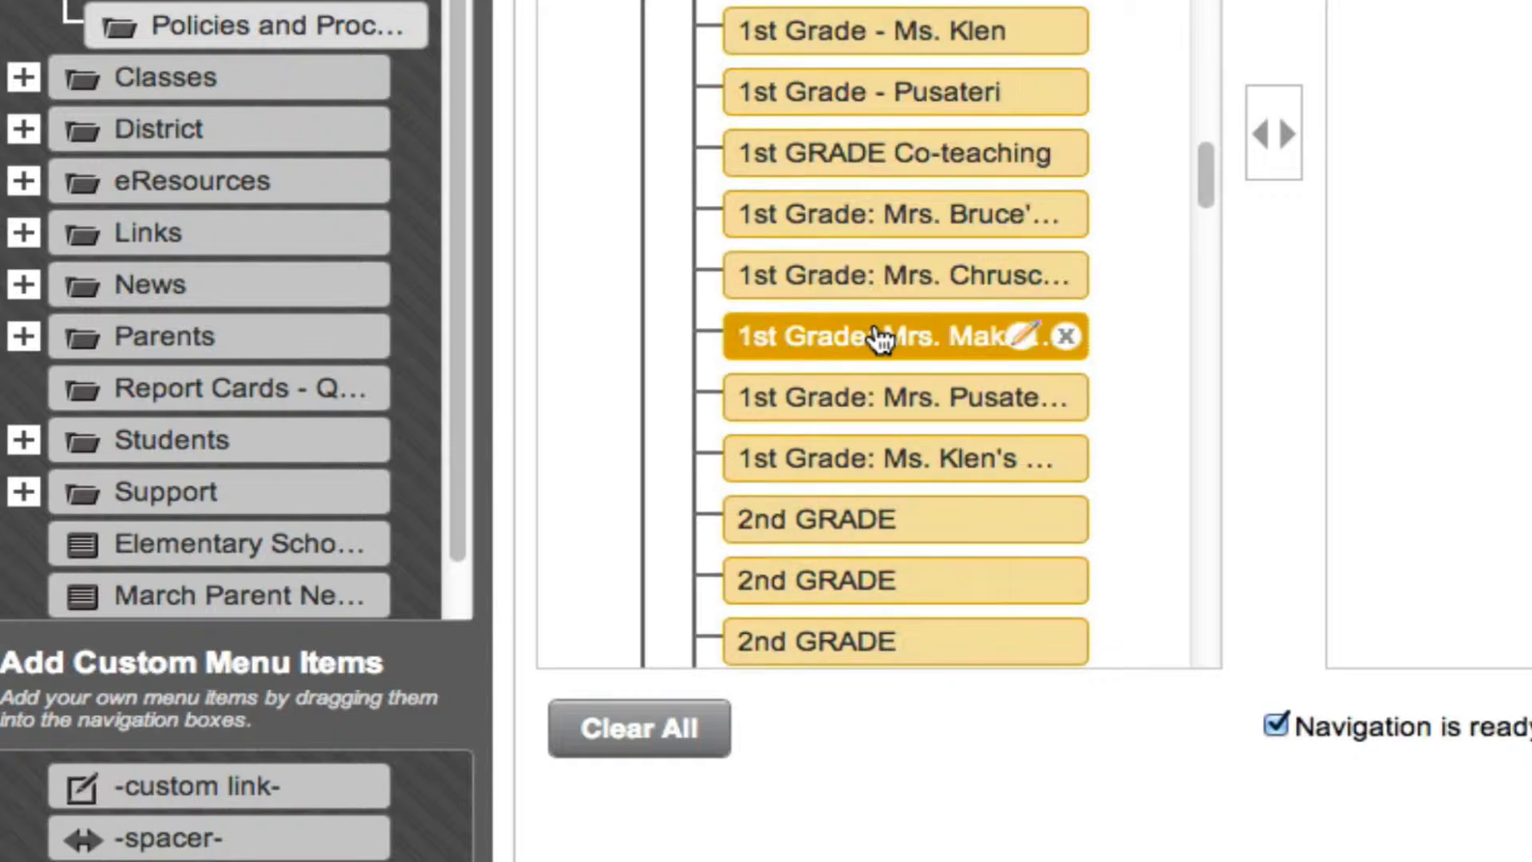
scroll(879, 339, down, 15)
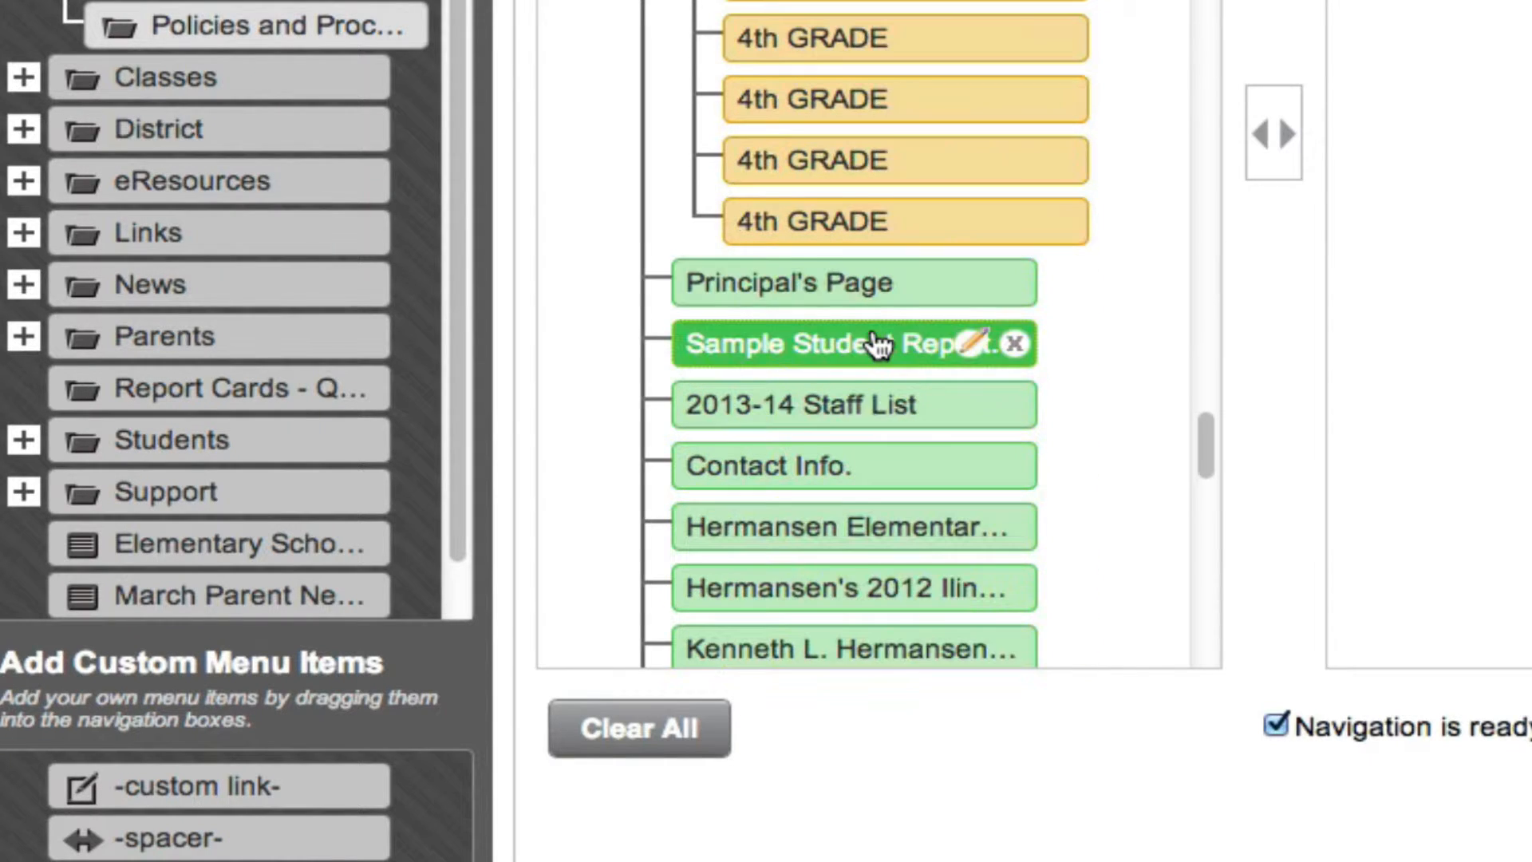
scroll(856, 256, up, 20)
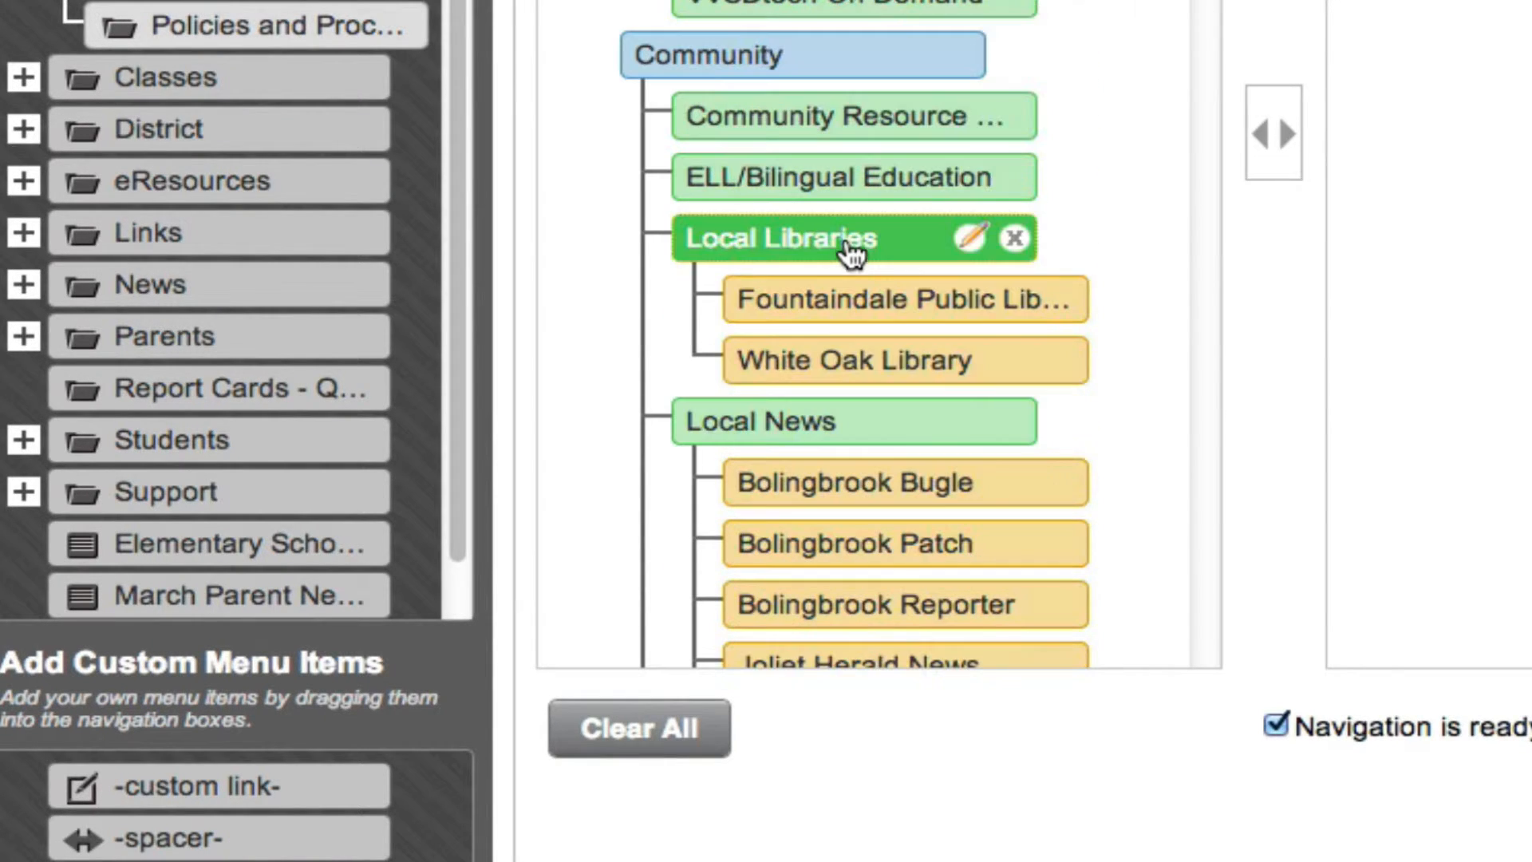
scroll(852, 252, down, 3)
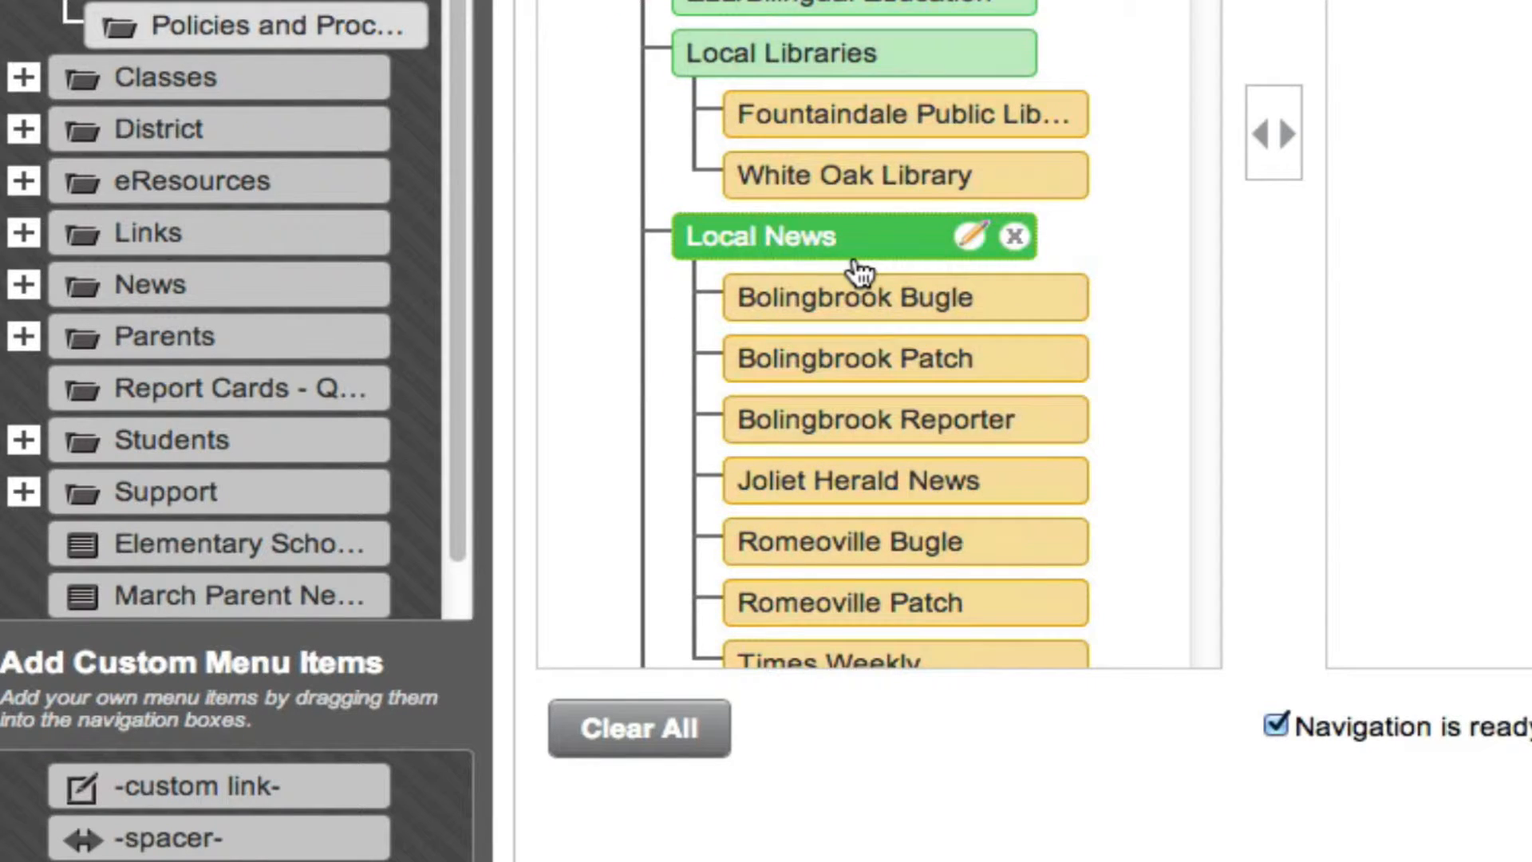
scroll(855, 263, down, 5)
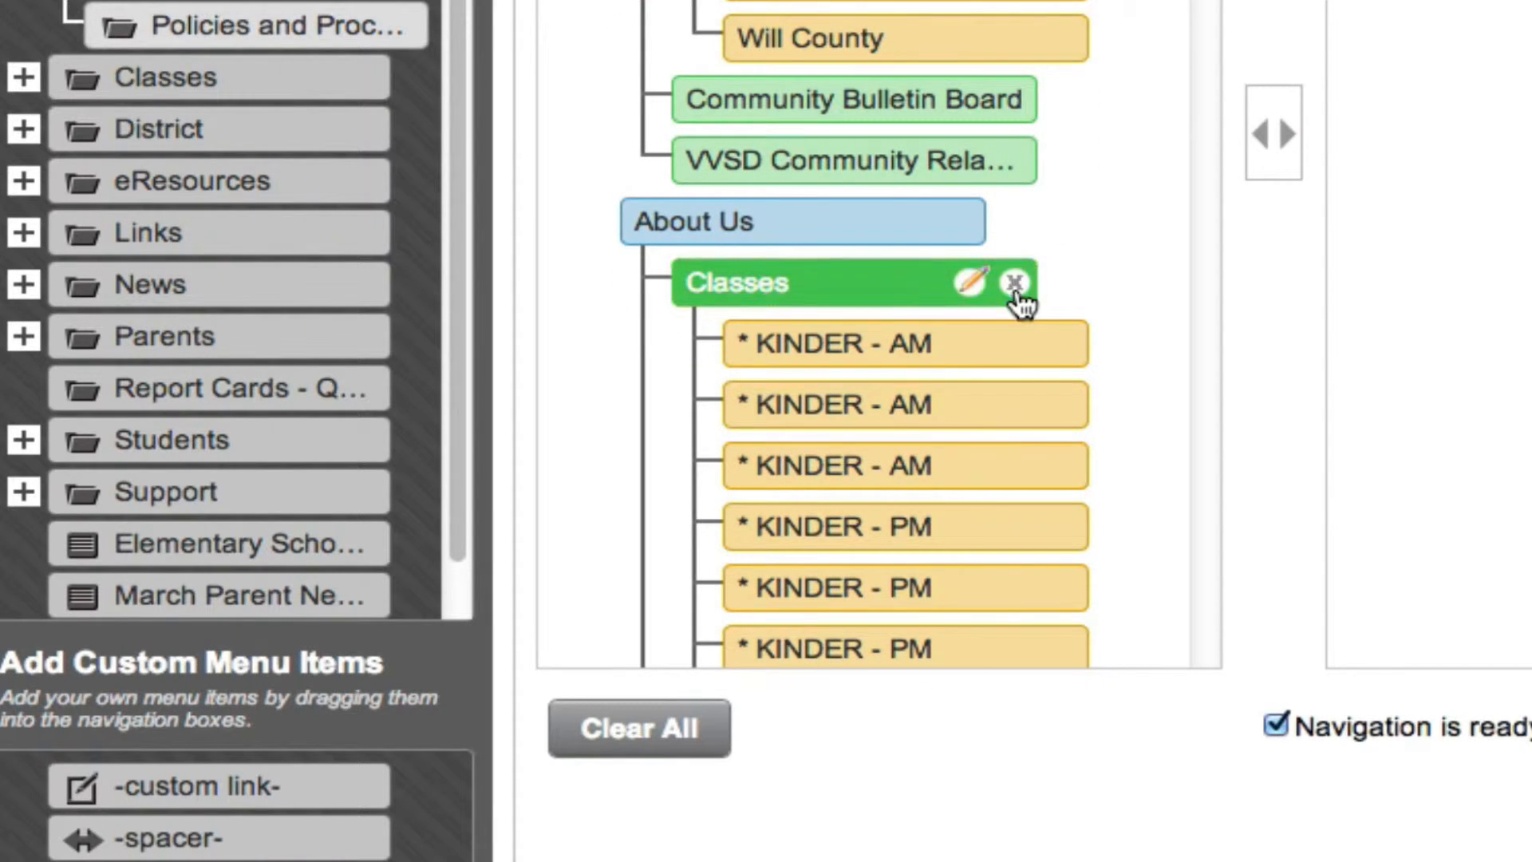
click(1015, 288)
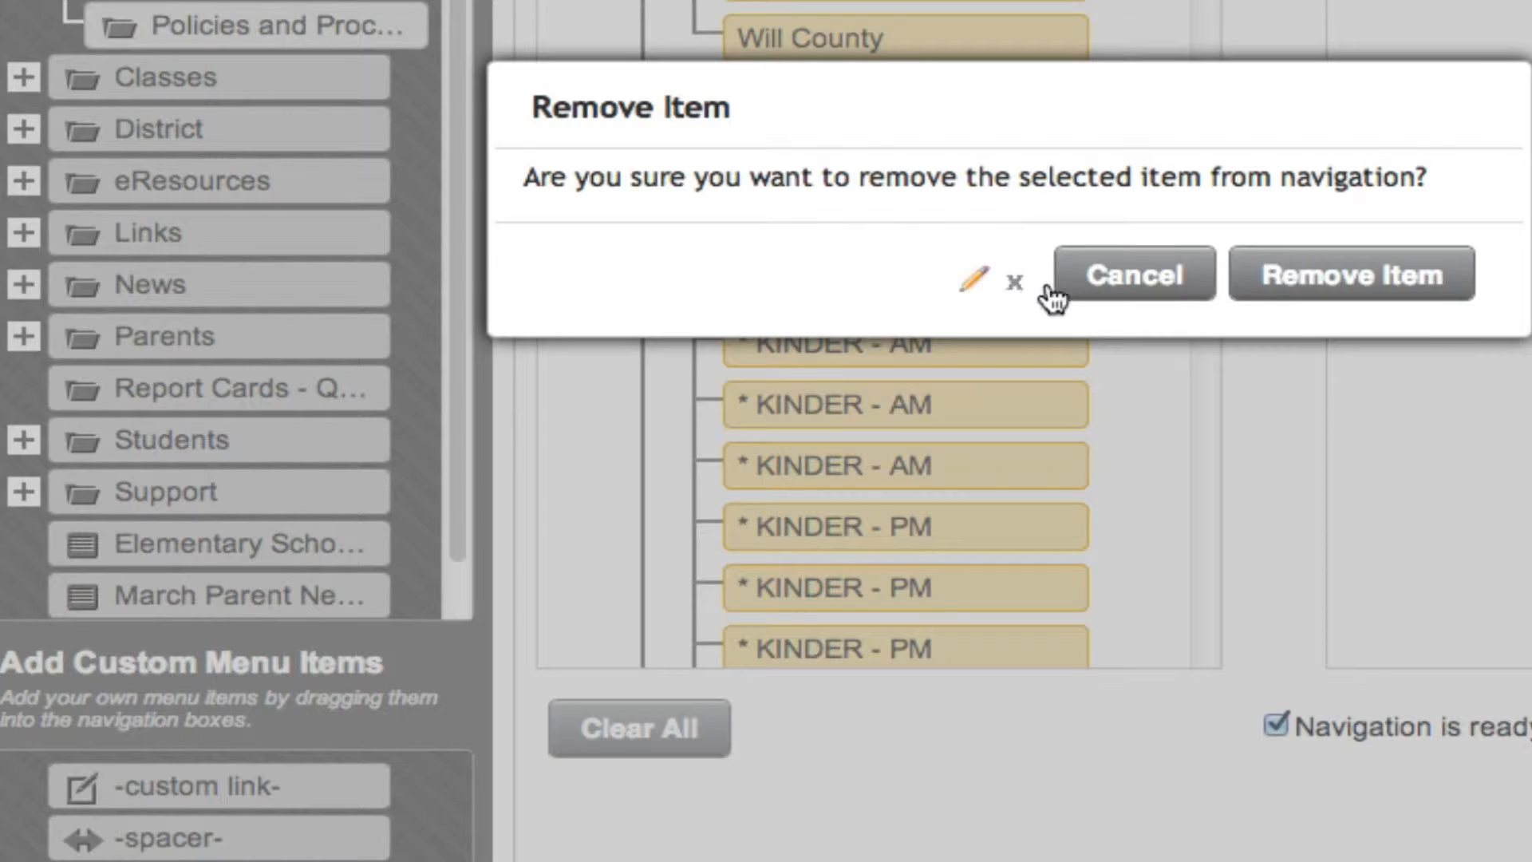
click(1332, 295)
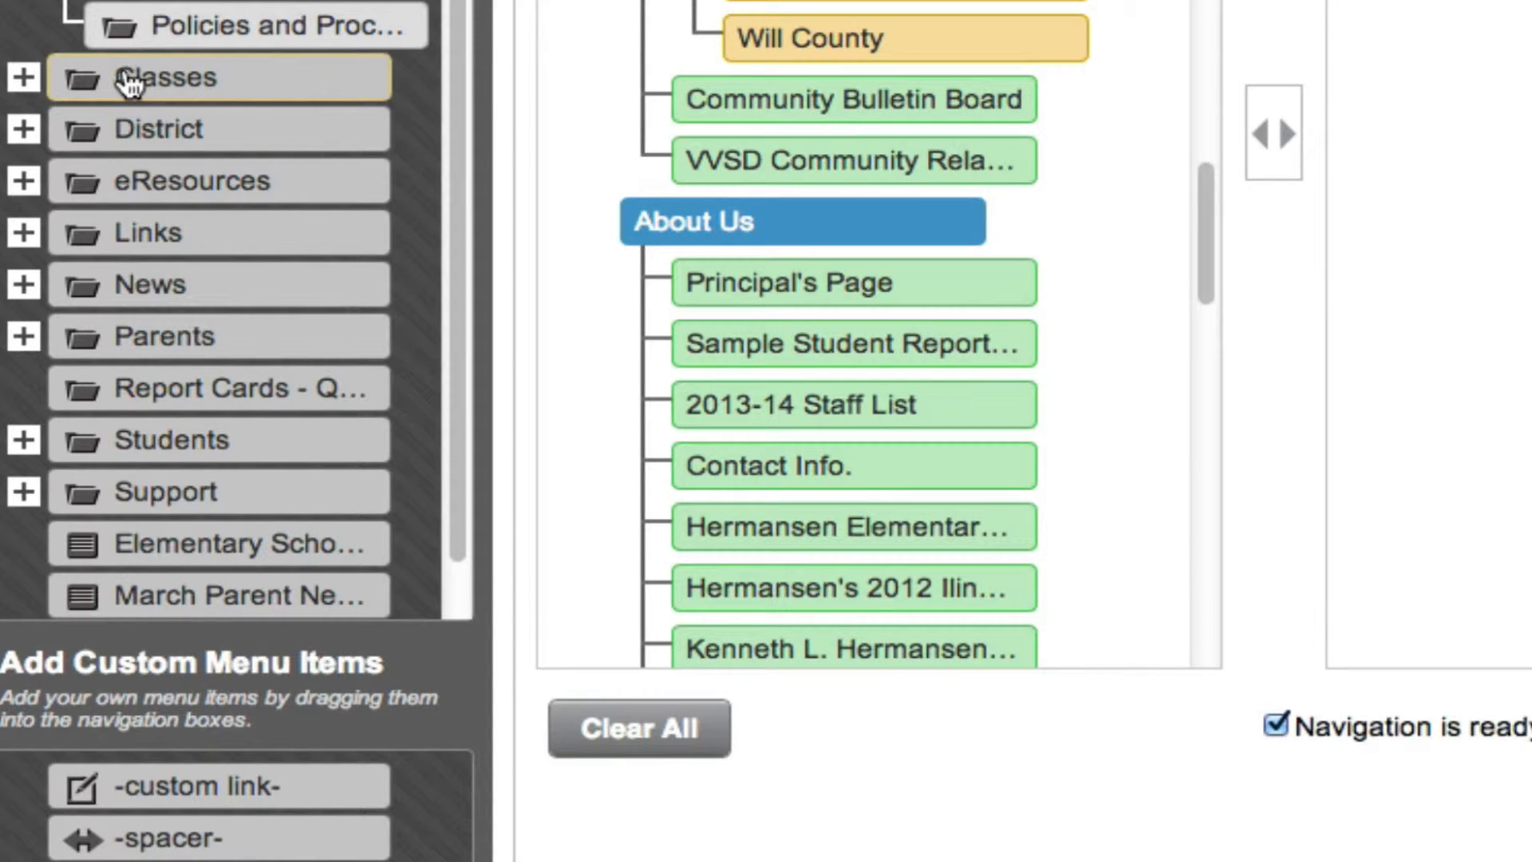
- Add the Classes folder again as the first item under About Us and nest one teacher's 1st Grade folder beneath it
drag(112, 76, 755, 279)
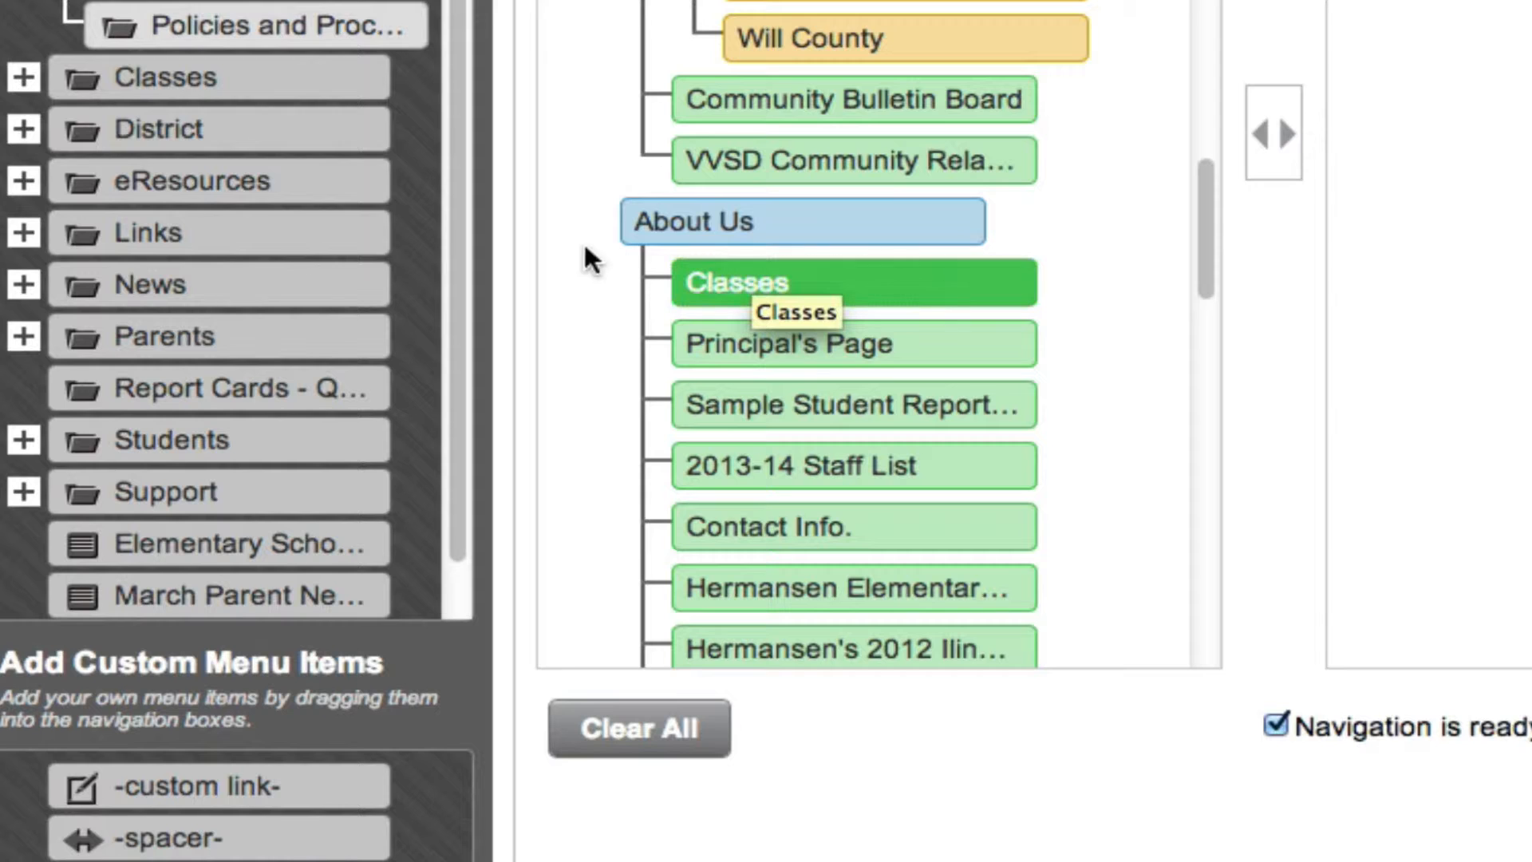
click(24, 78)
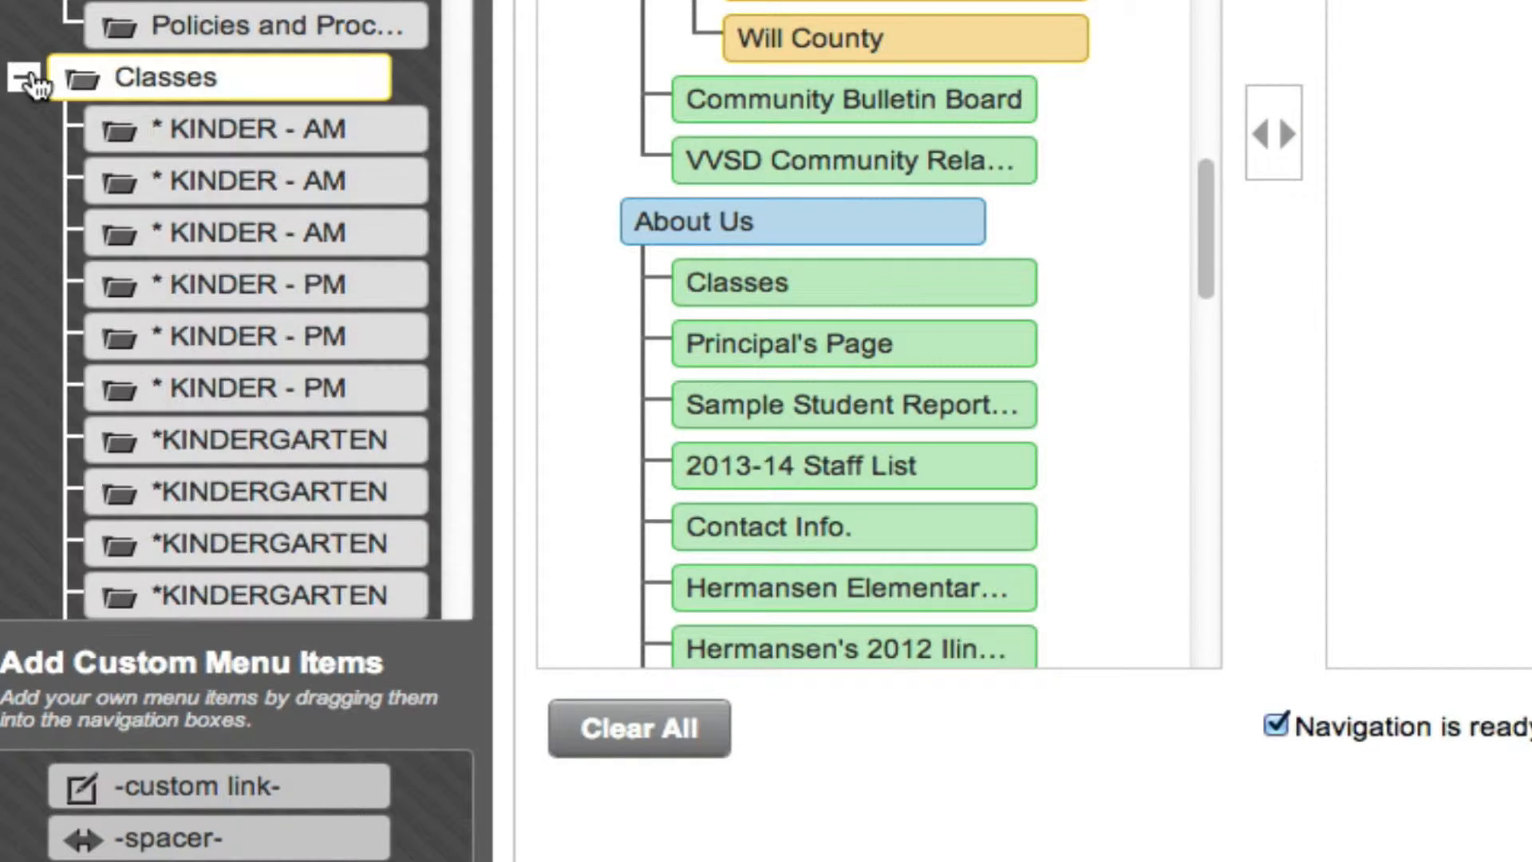
scroll(239, 206, down, 2)
scroll(239, 205, down, 15)
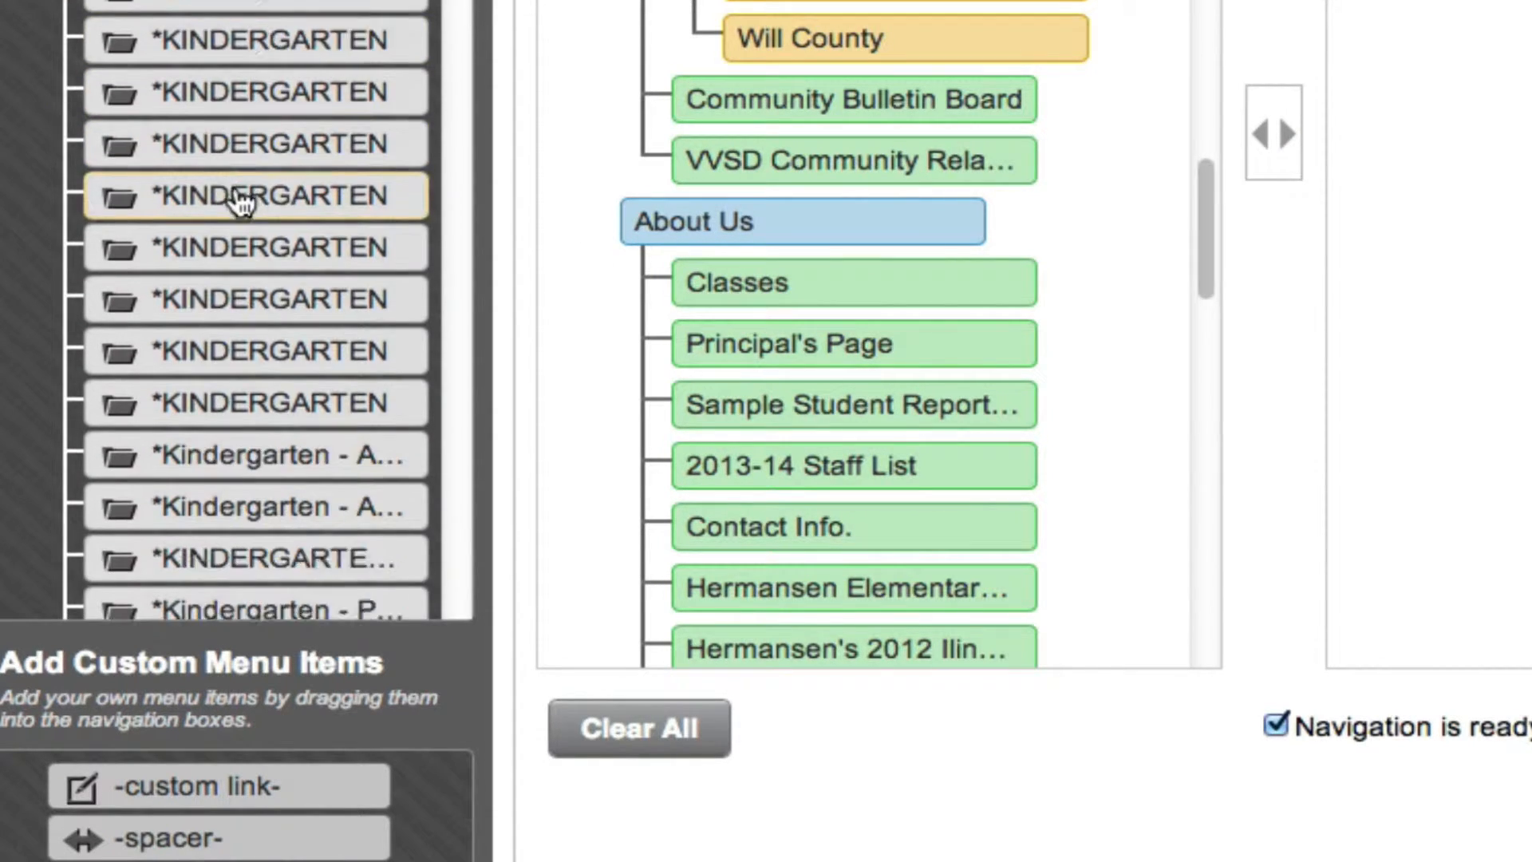
scroll(254, 199, down, 15)
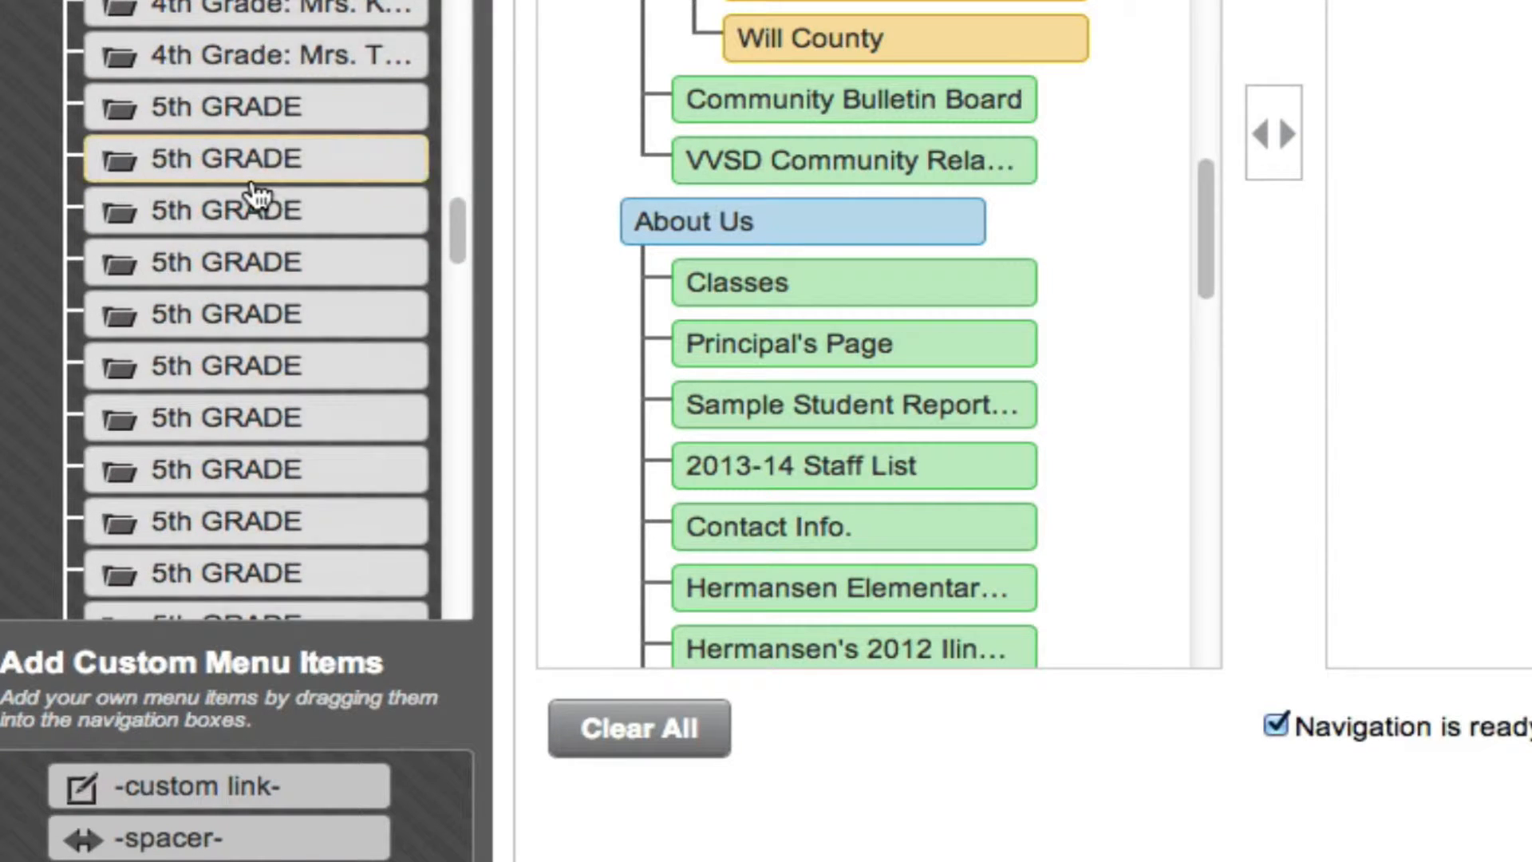
scroll(231, 192, down, 10)
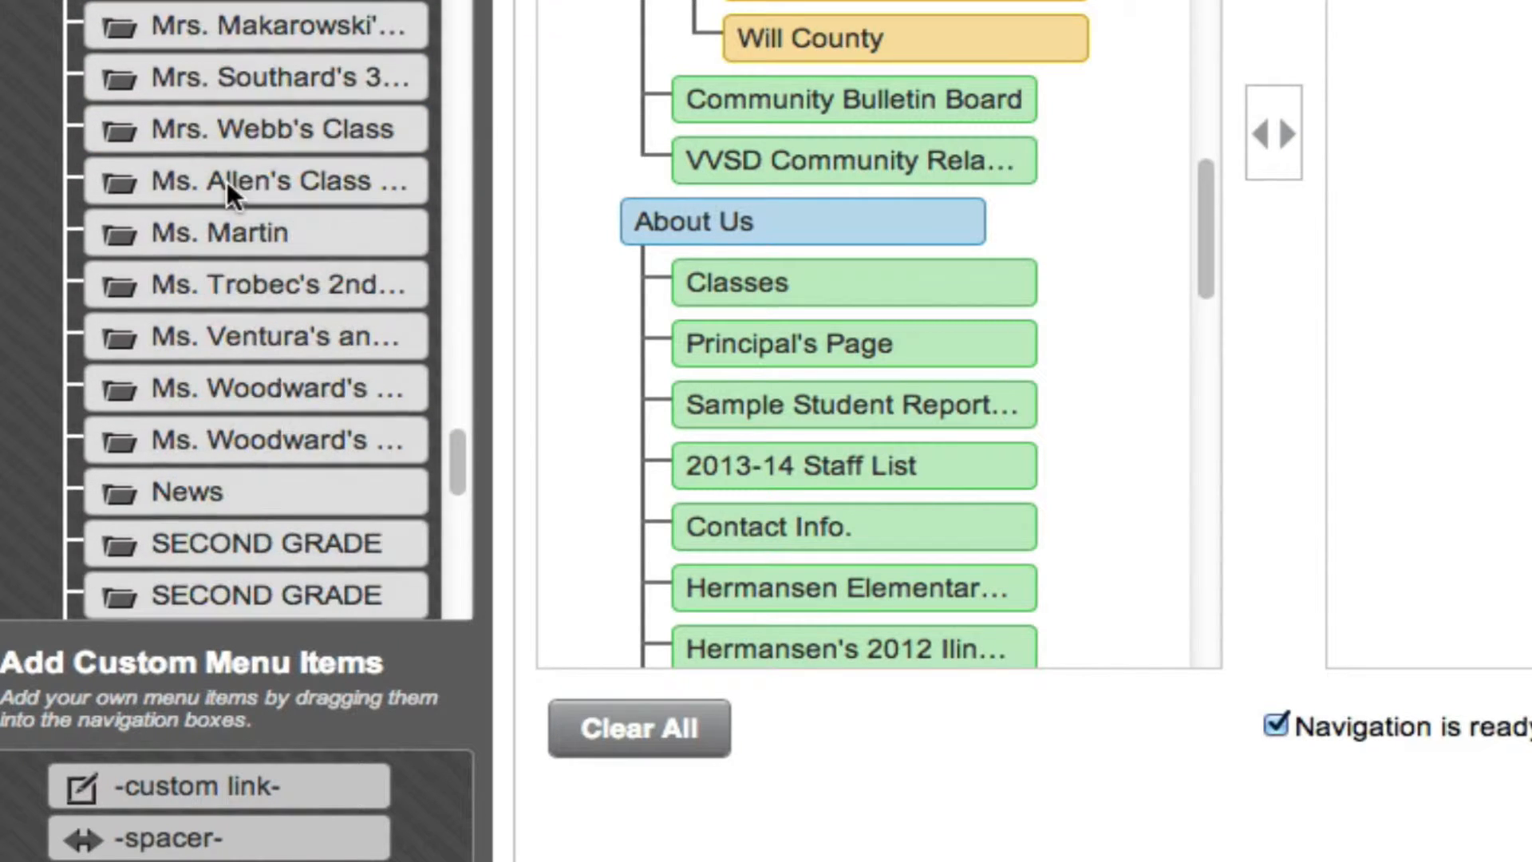
scroll(272, 259, down, 10)
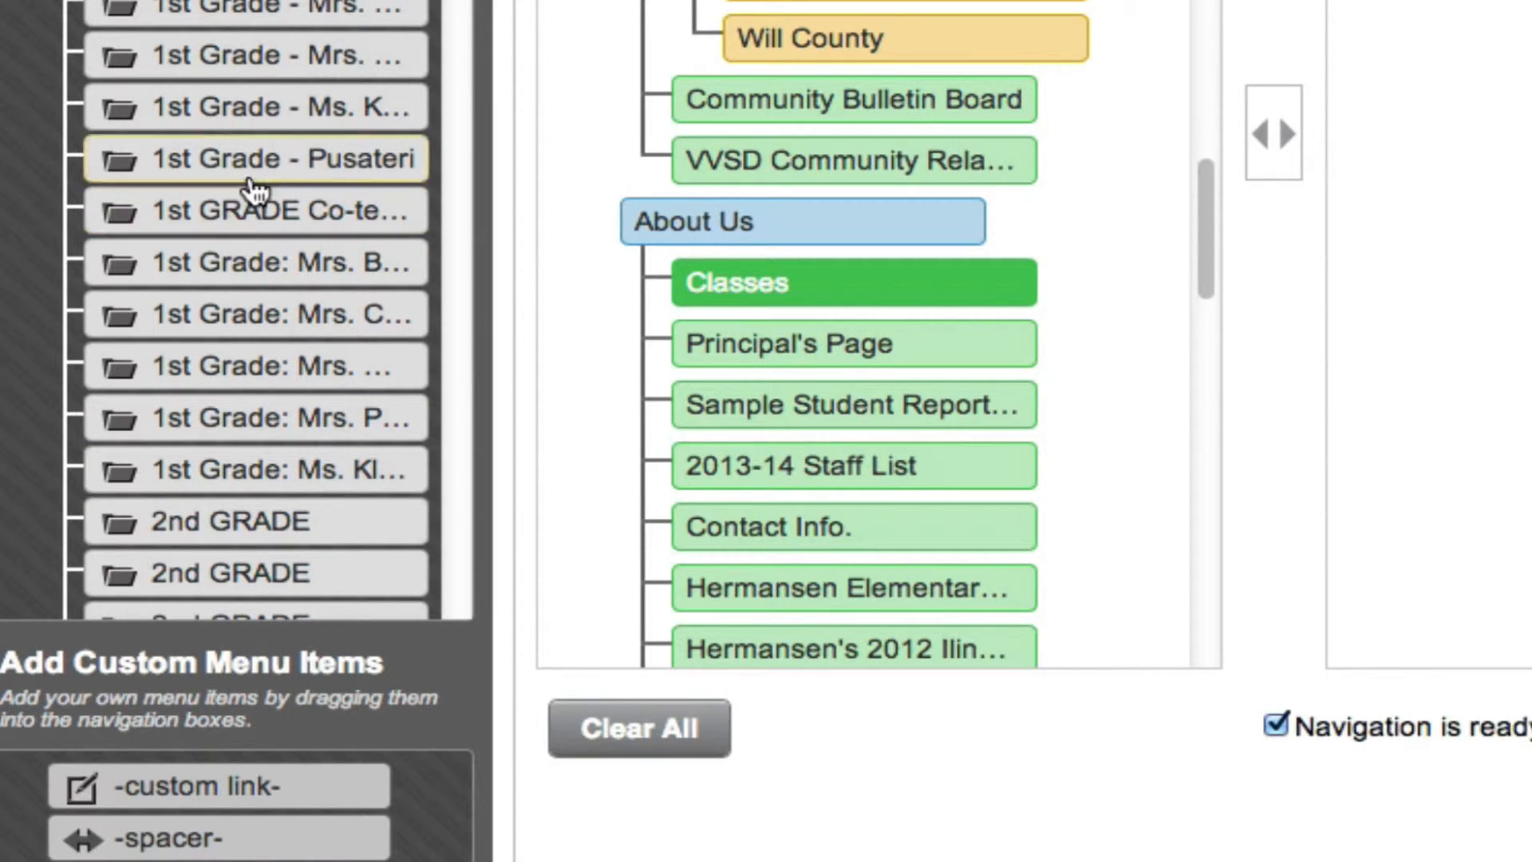
scroll(351, 444, up, 5)
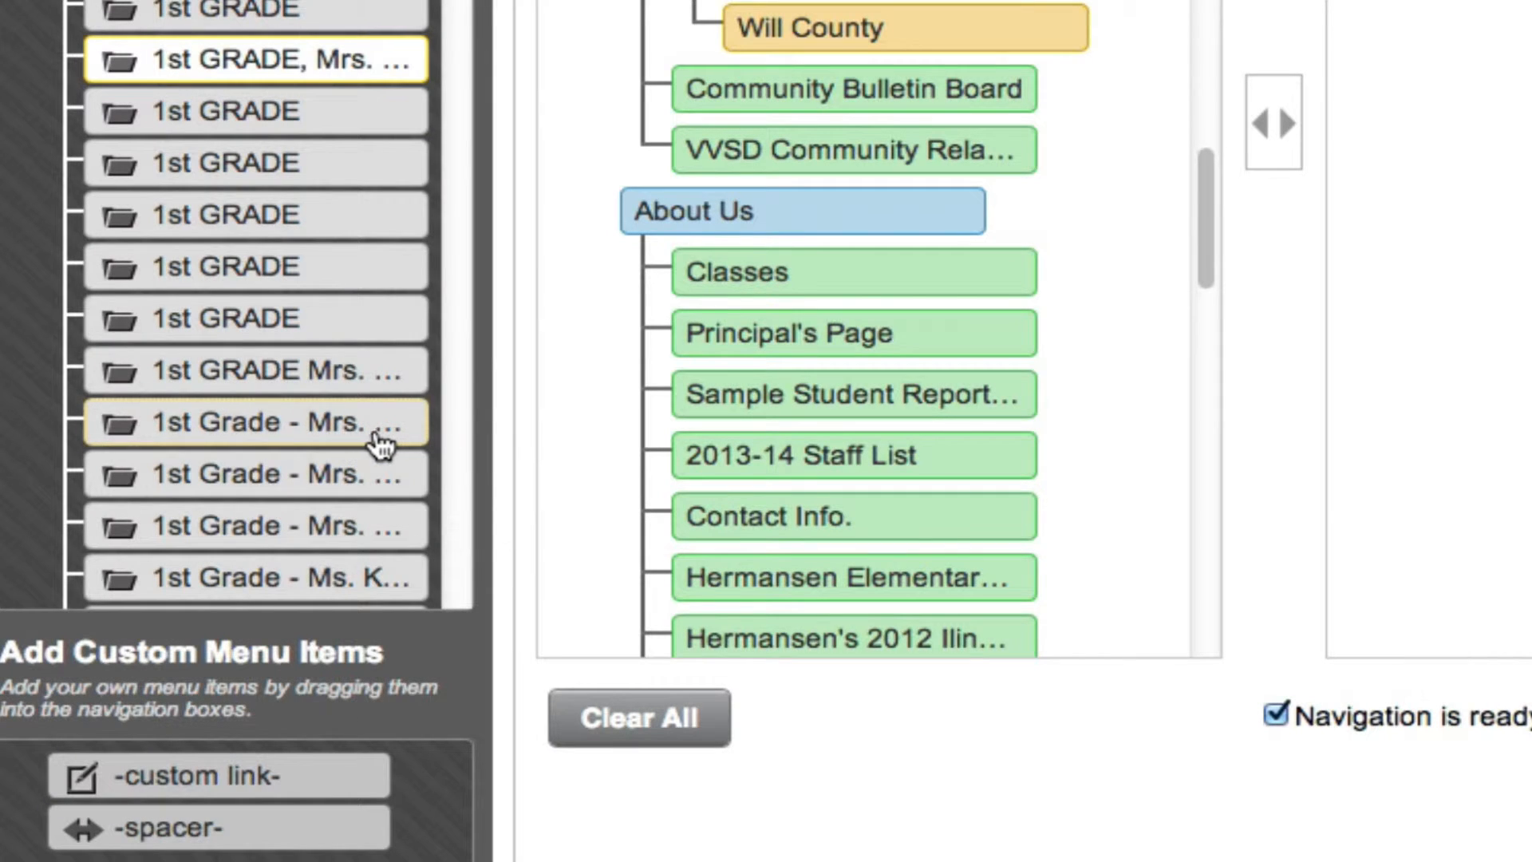
drag(382, 444, 1029, 346)
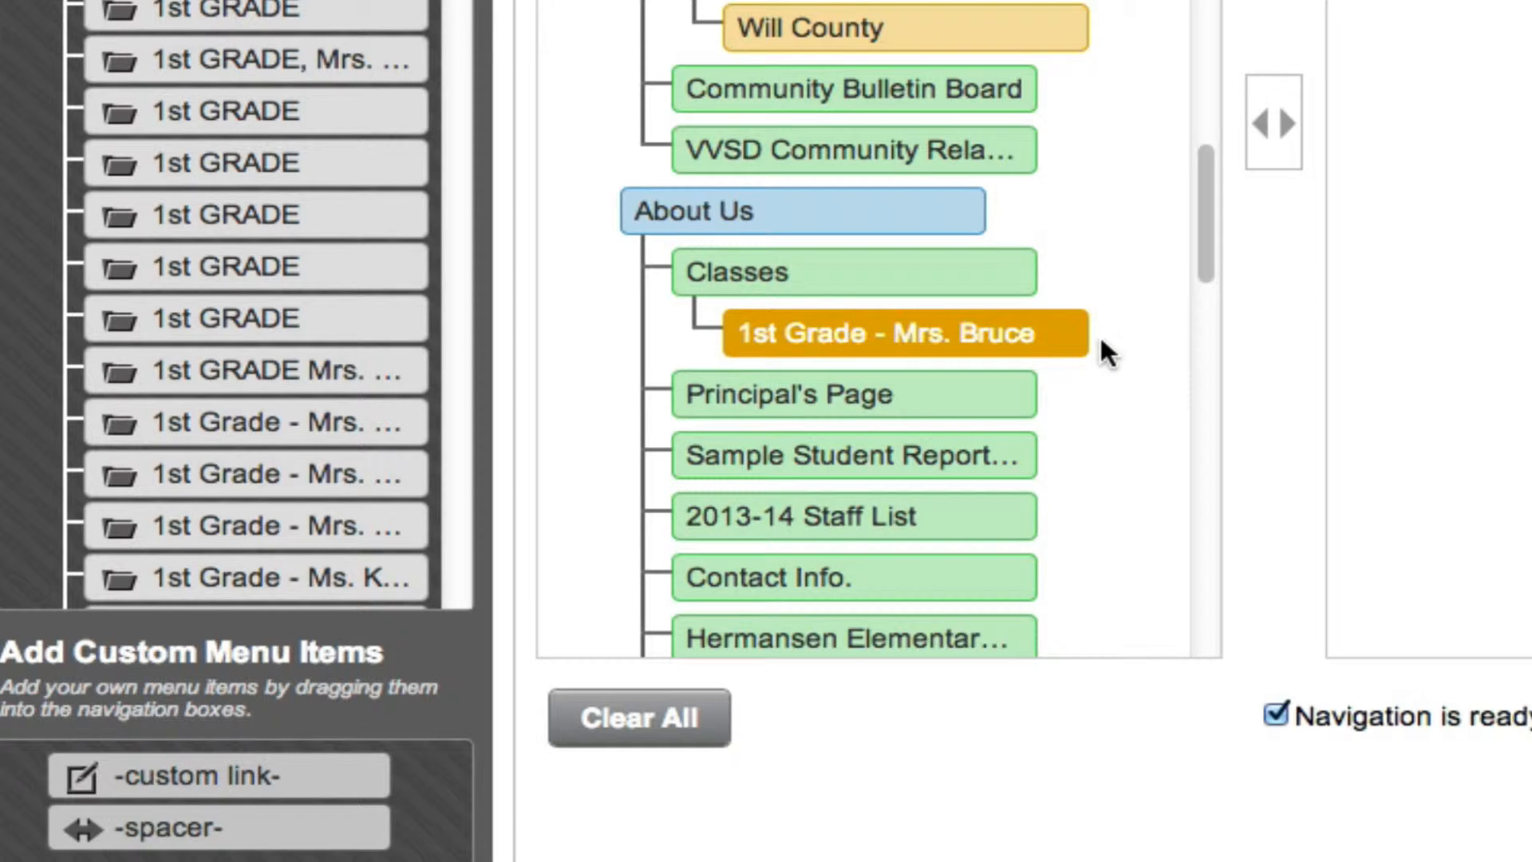
scroll(1102, 343, down, 5)
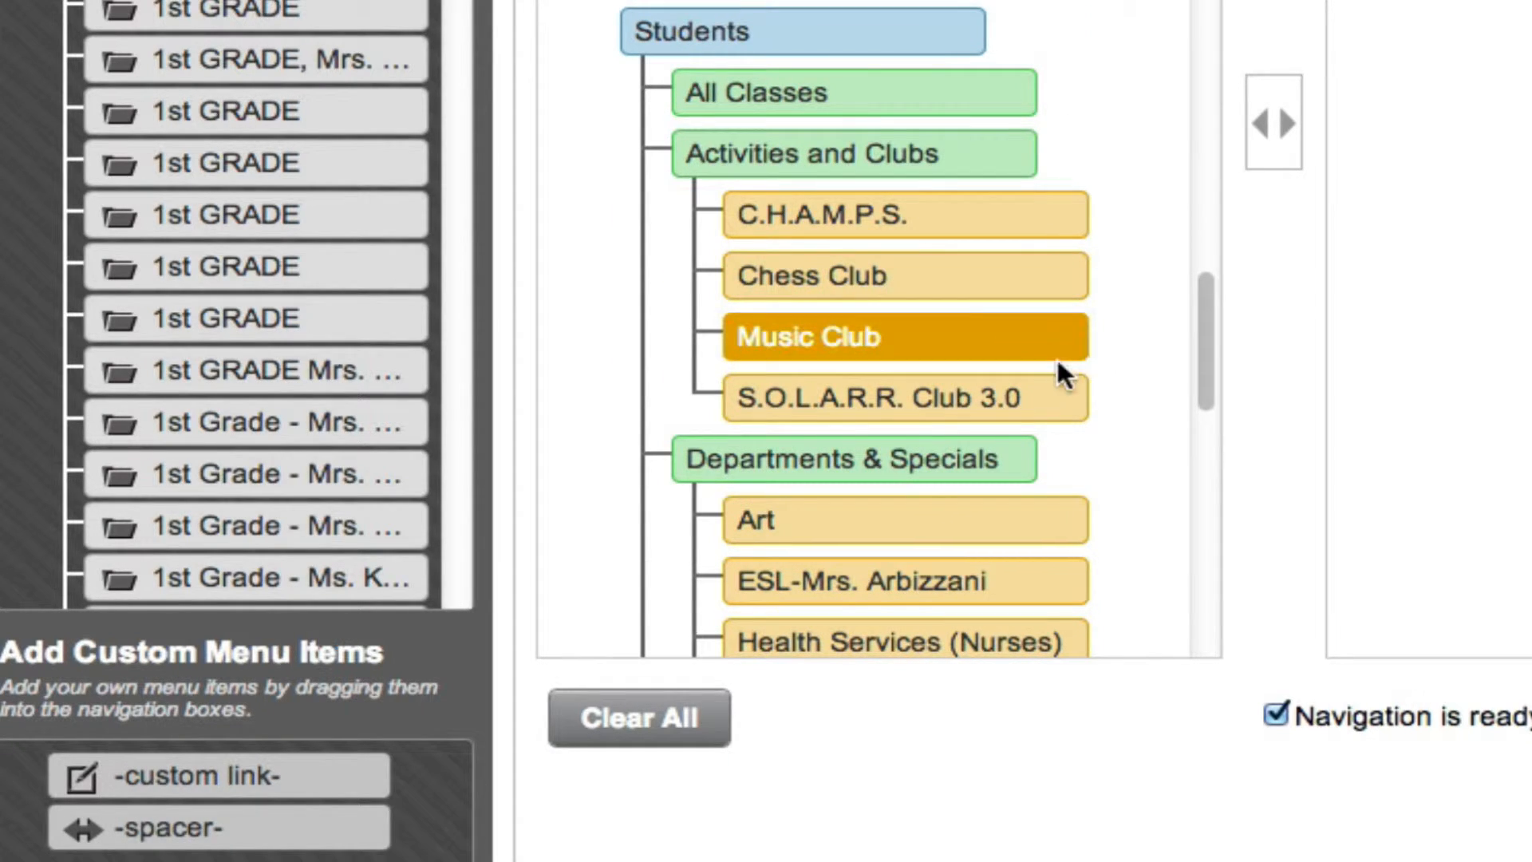
mouse_move(1016, 143)
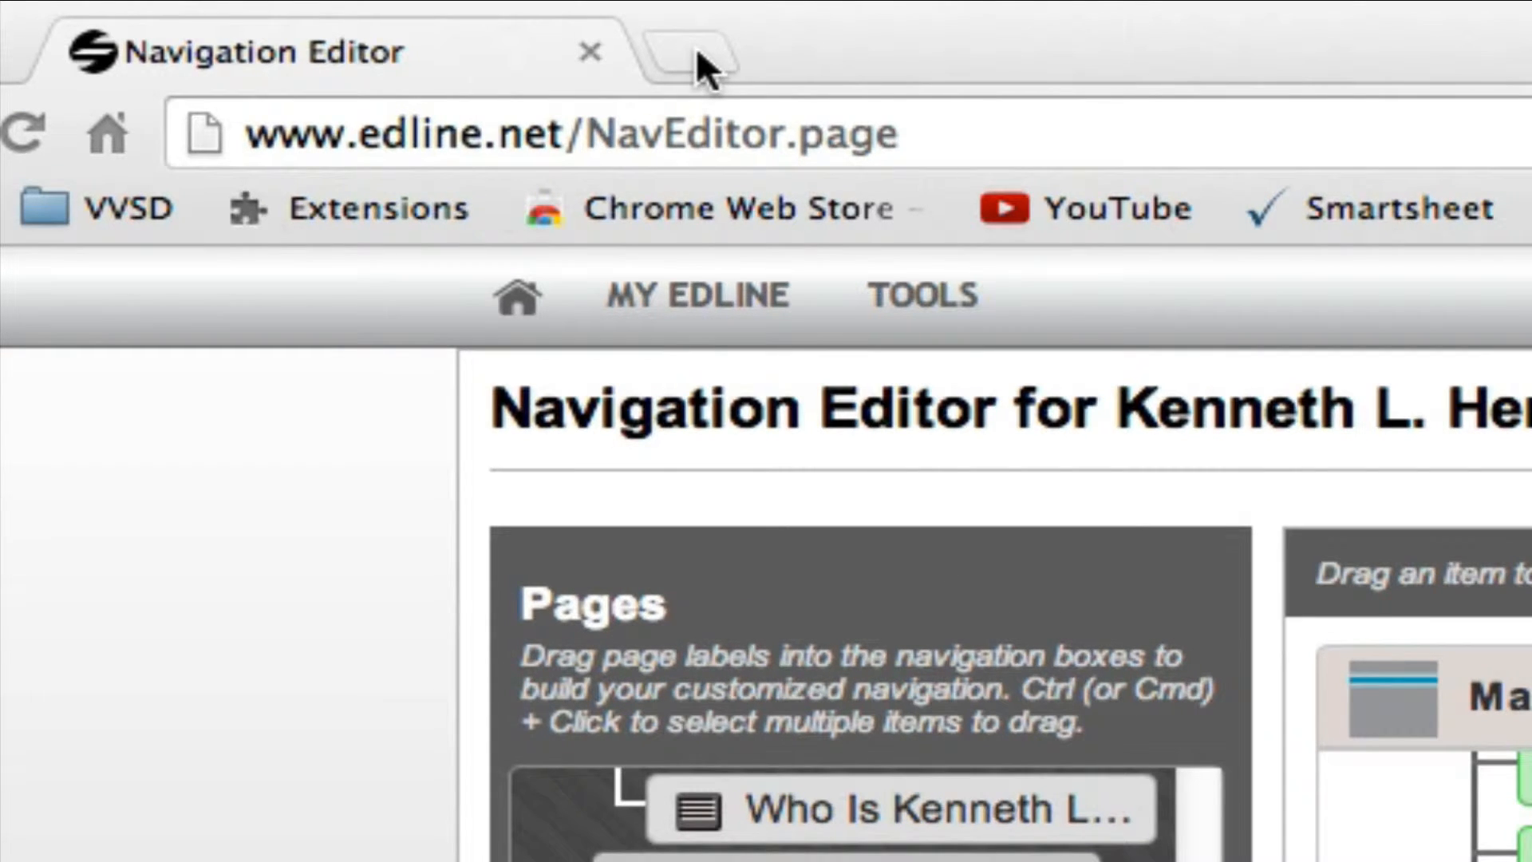
click(696, 48)
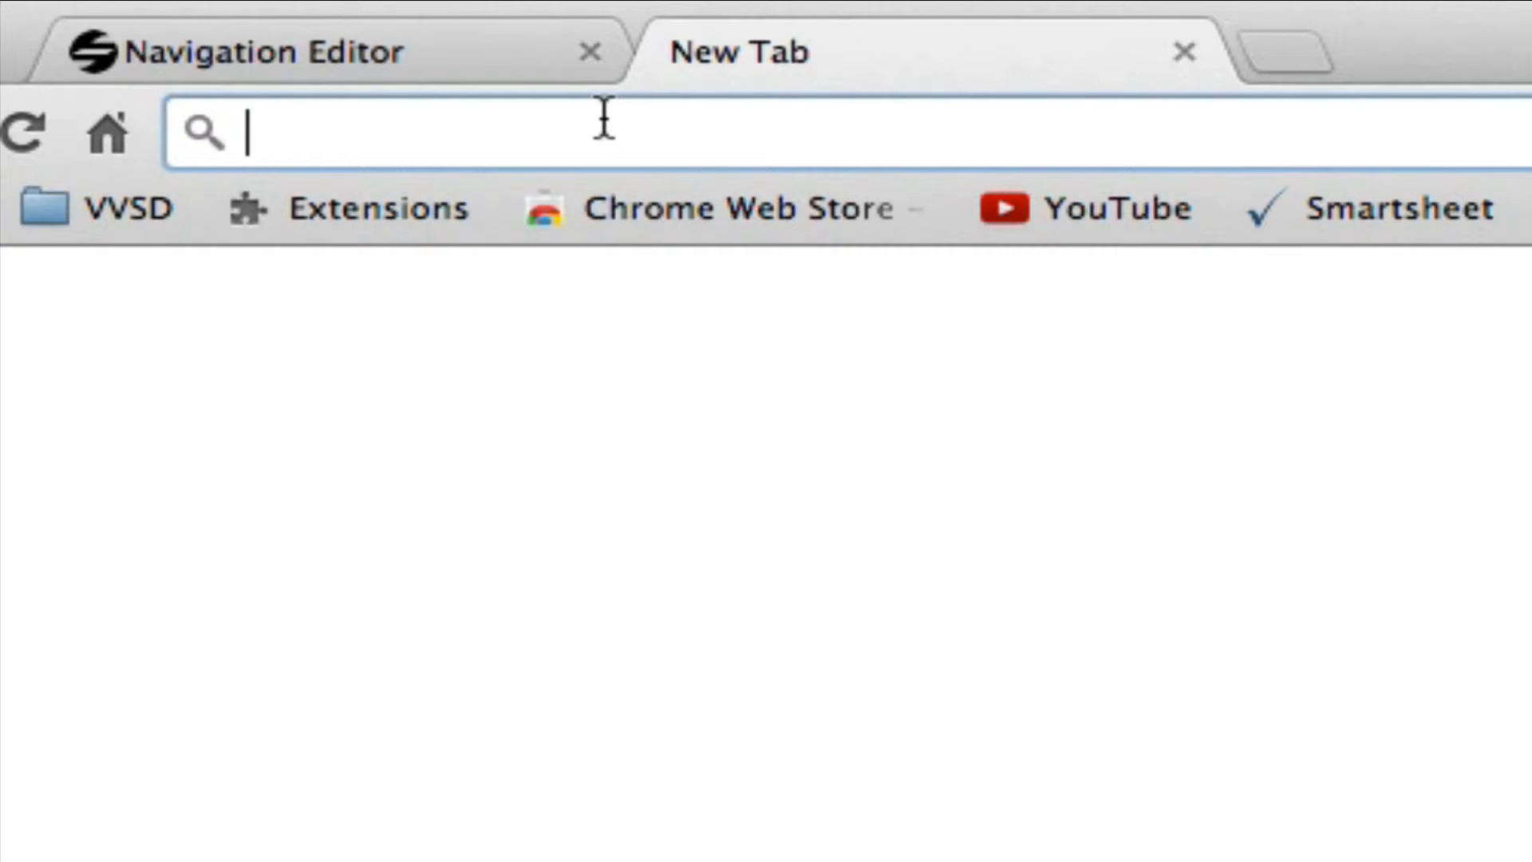
text(www.vvsd)
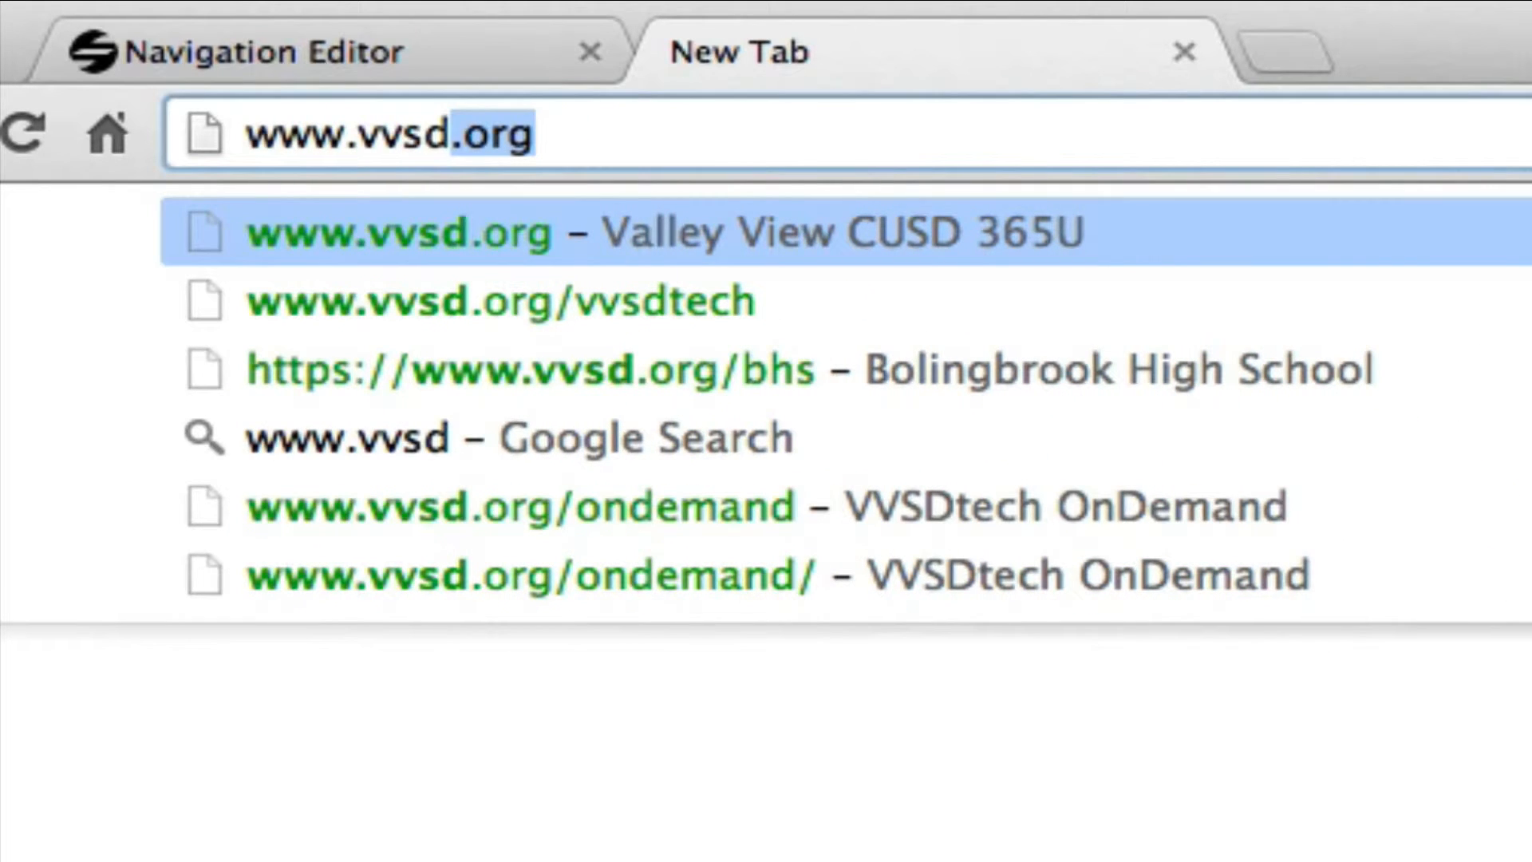
text(.org/)
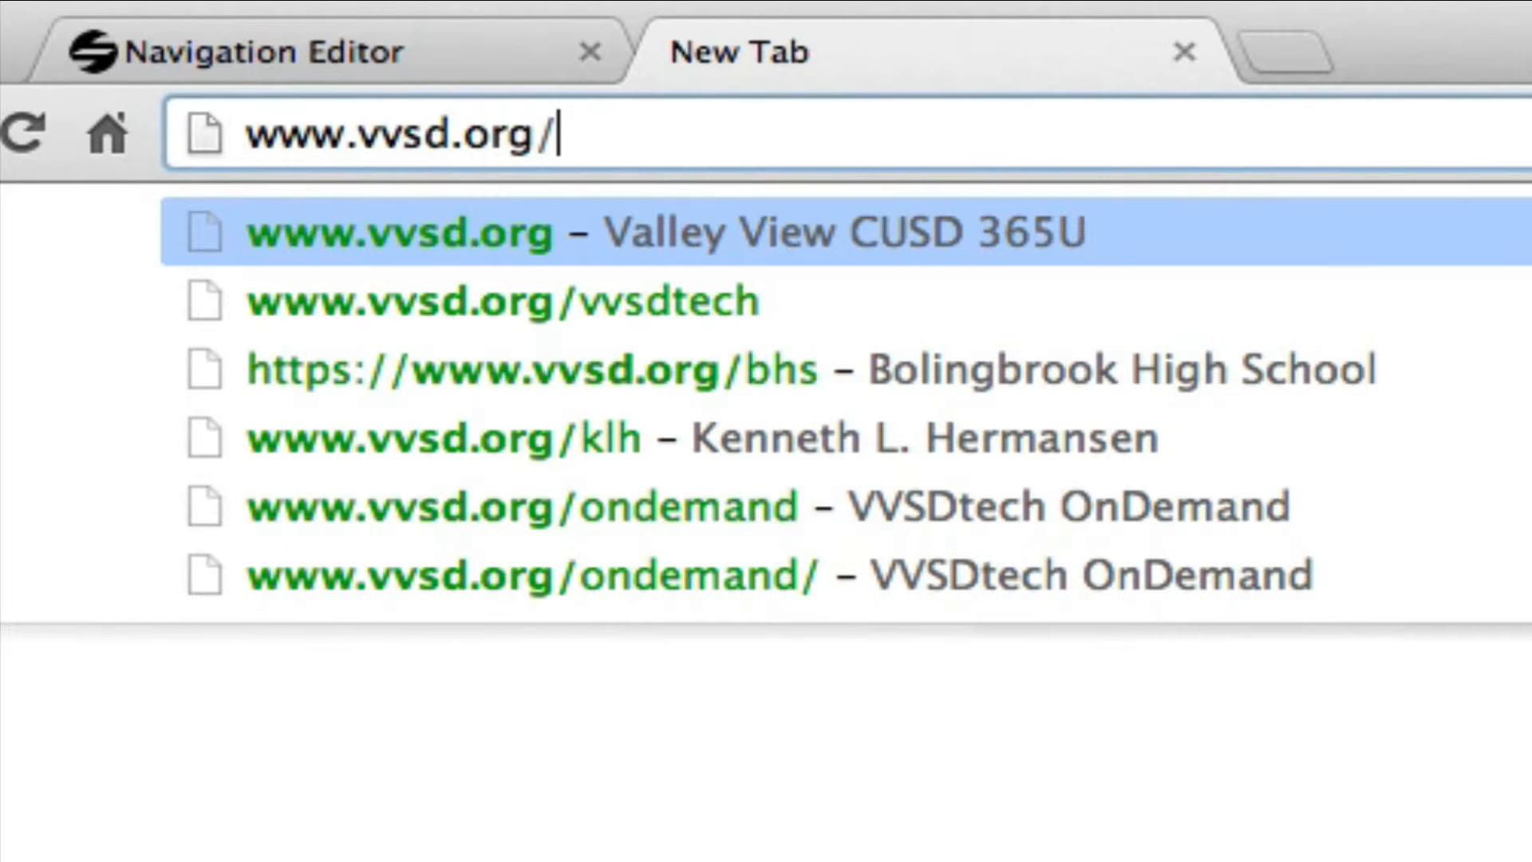
text(klh)
key(Return)
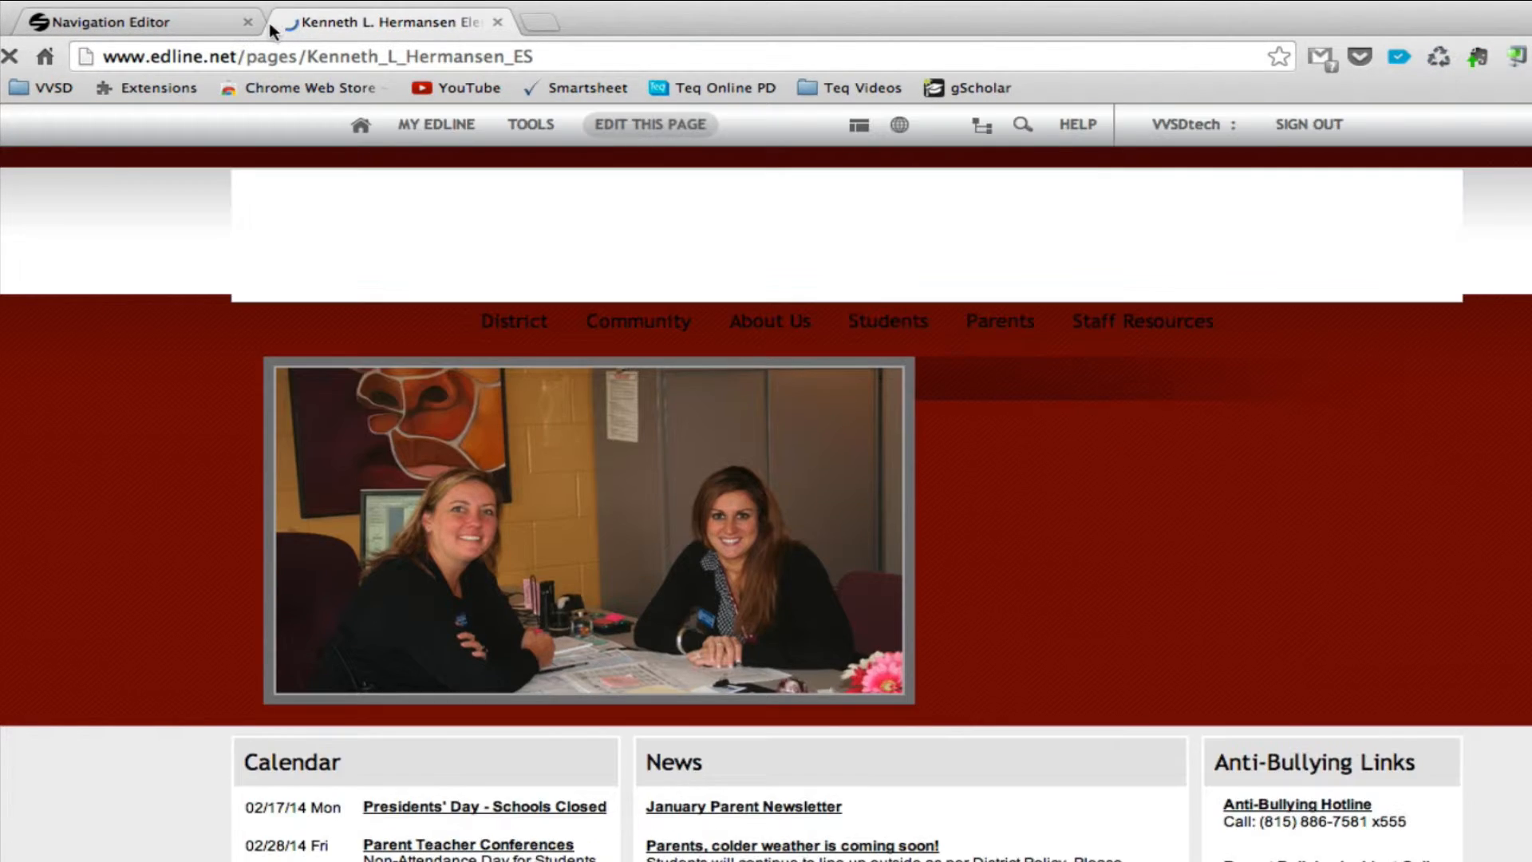
mouse_move(740, 321)
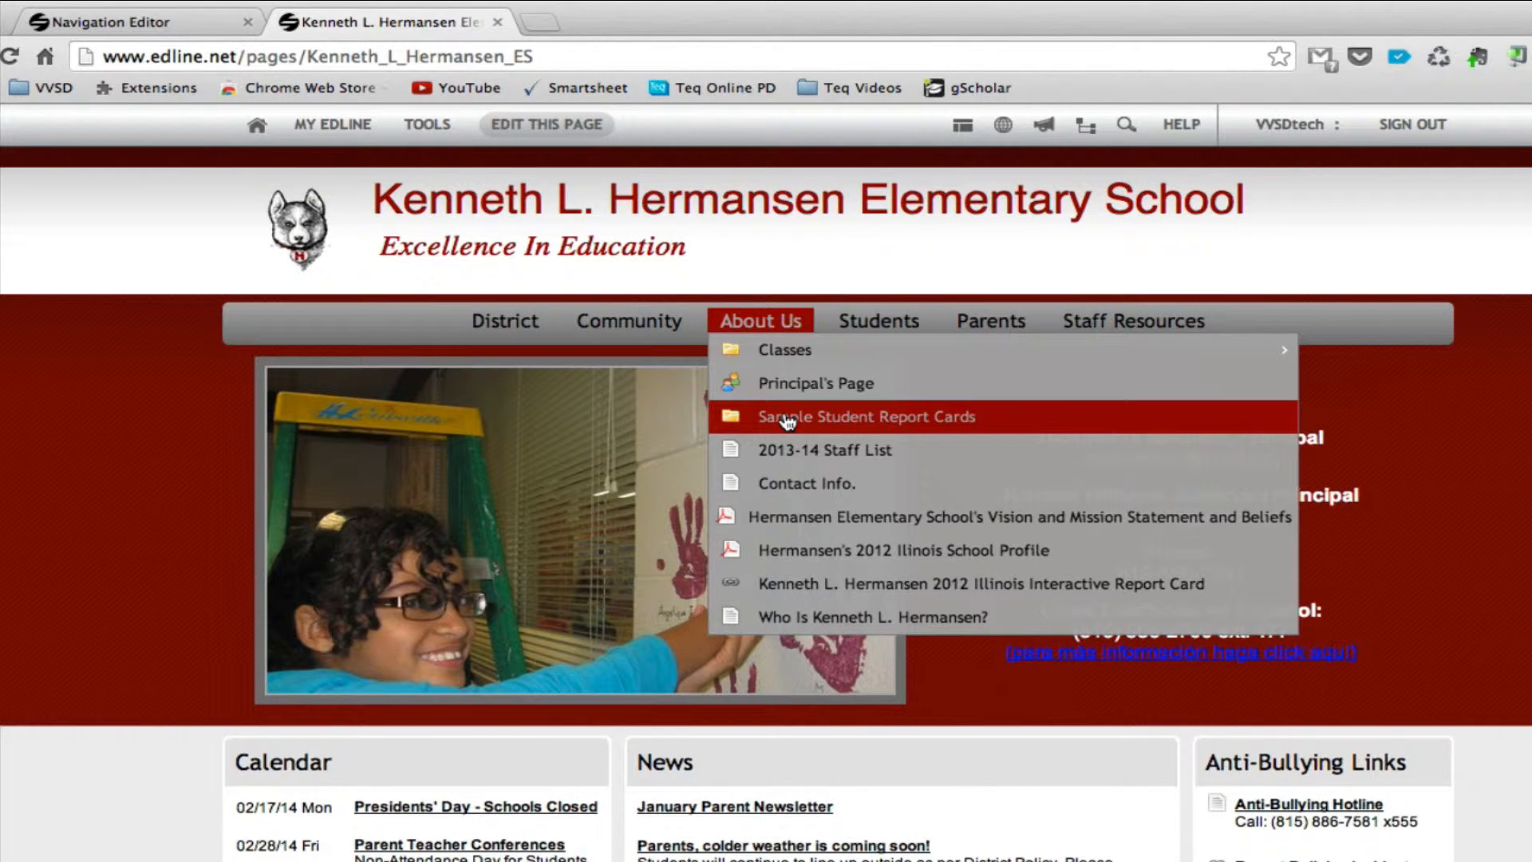
mouse_move(729, 351)
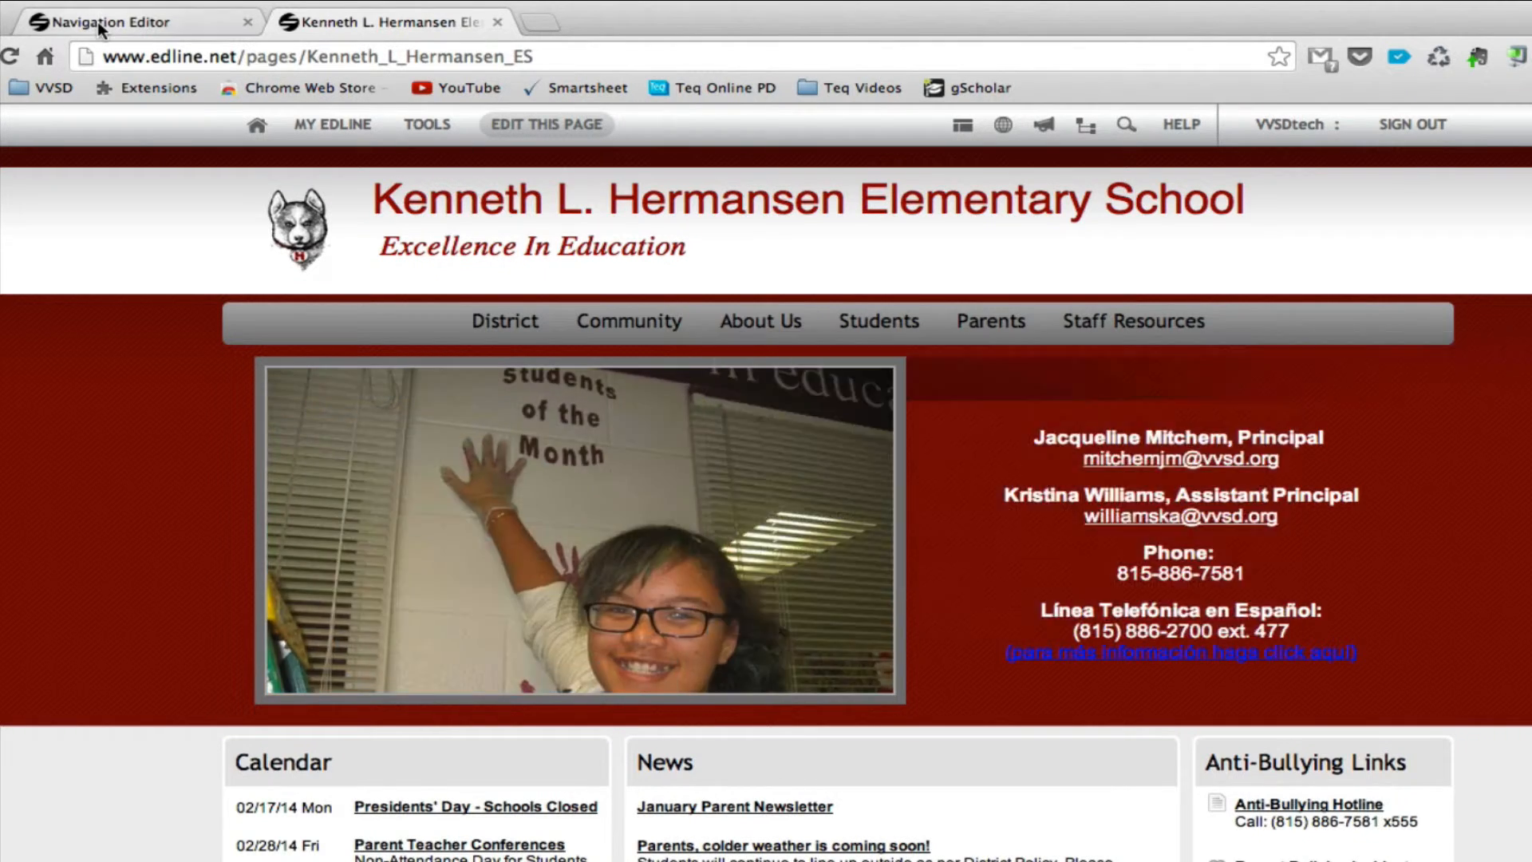
- Compare the items nested under About Us in the navigation editor with the About Us submenu on the school's home page
click(97, 22)
scroll(750, 359, down, 5)
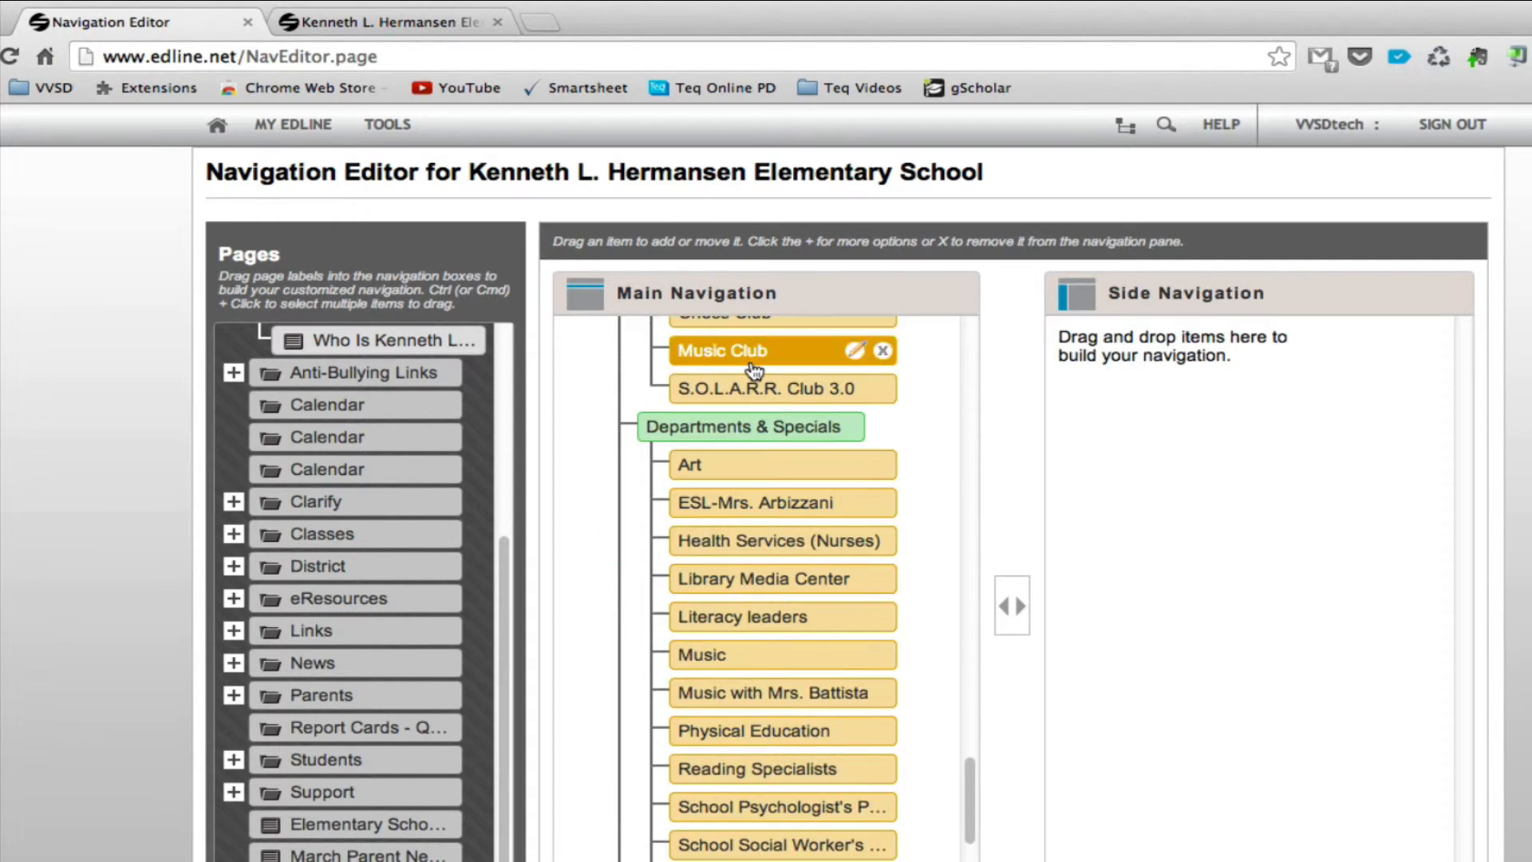
scroll(750, 359, up, 6)
scroll(750, 369, up, 6)
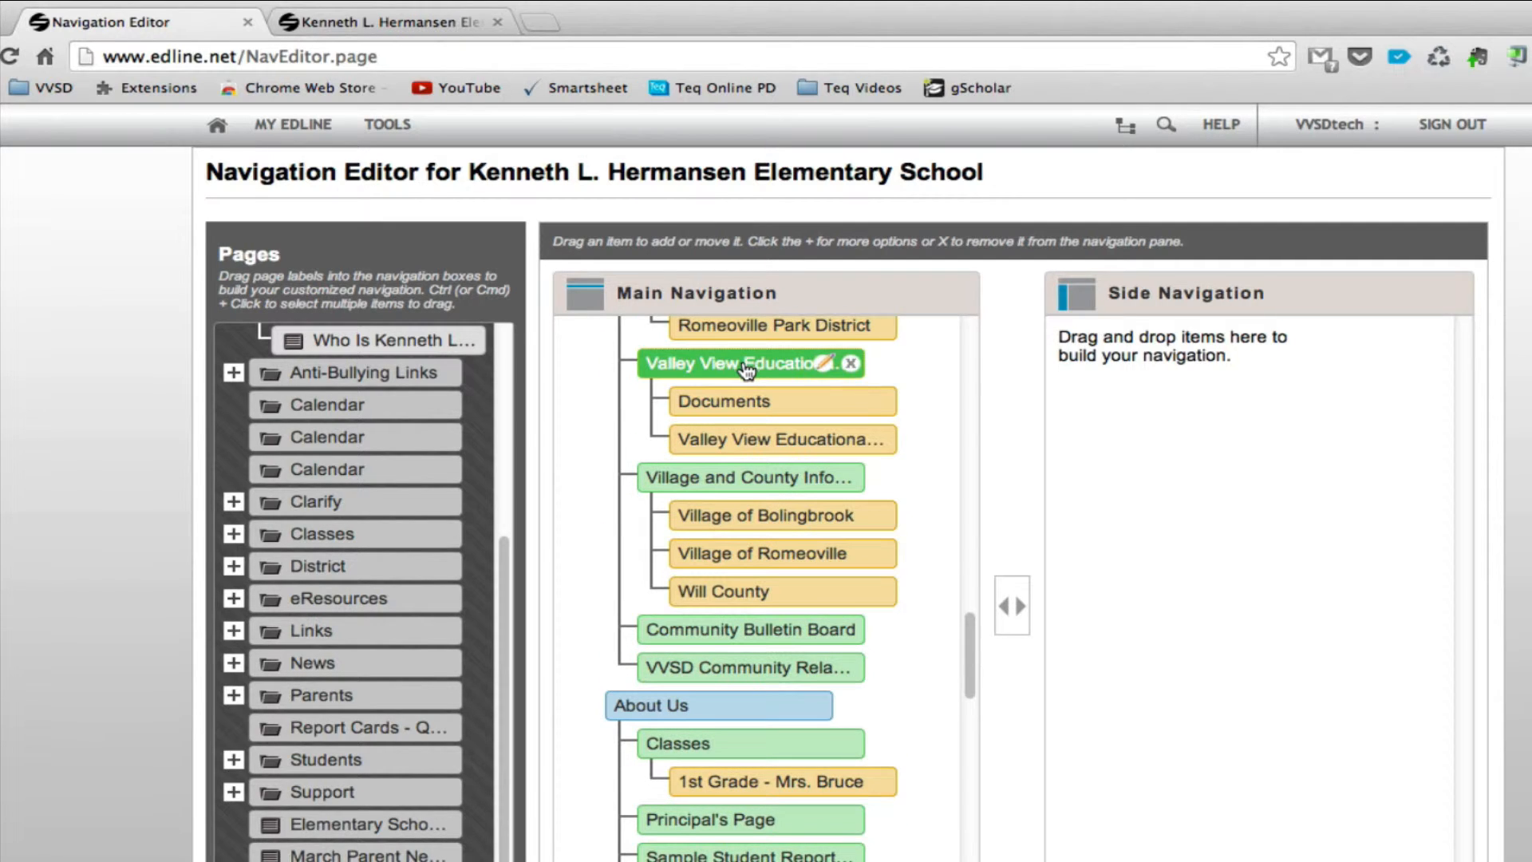
scroll(747, 368, down, 3)
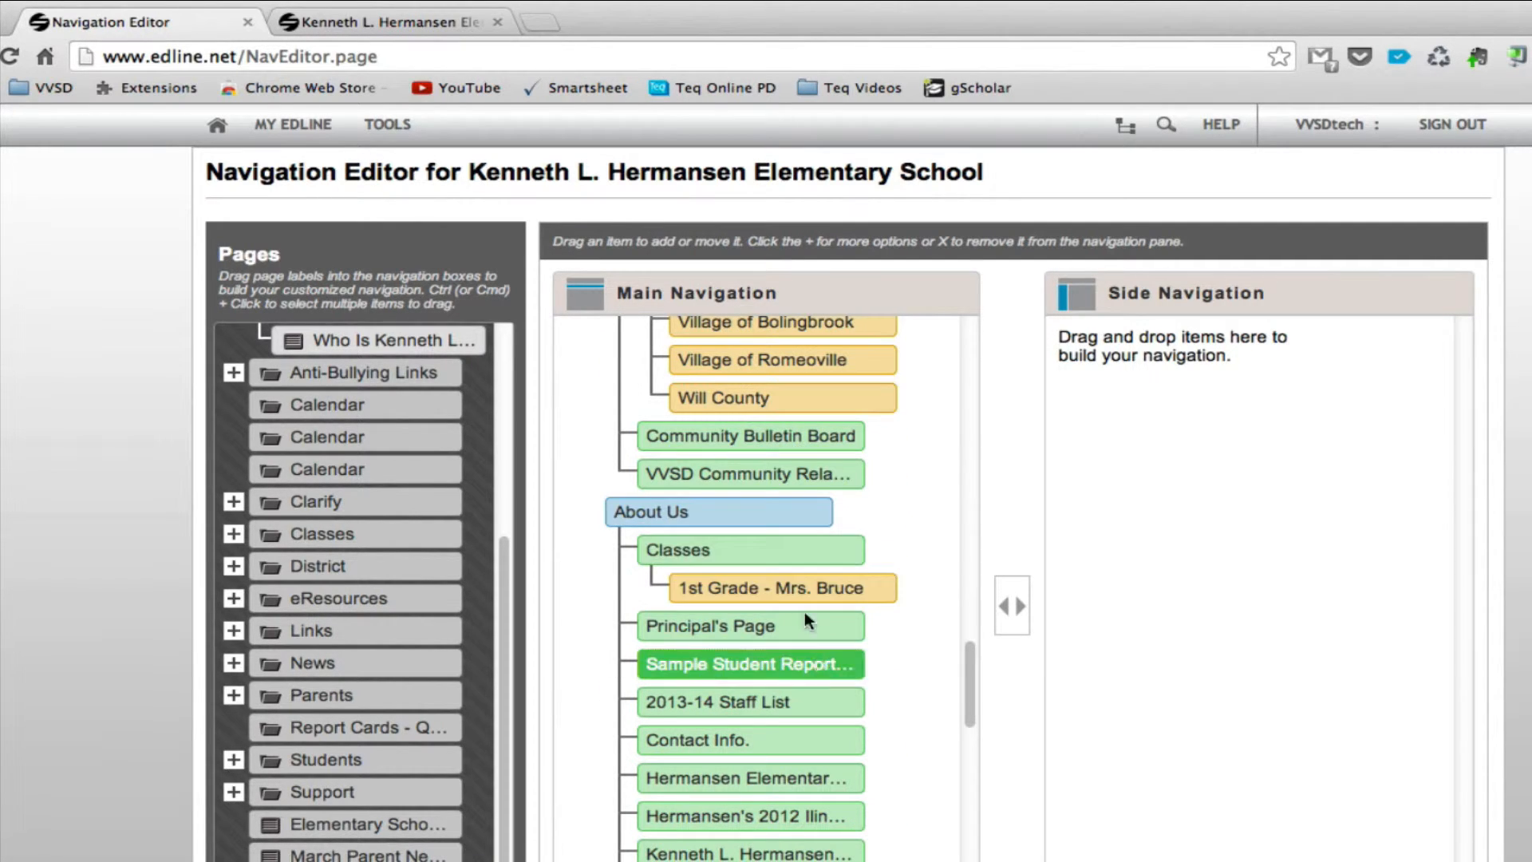
click(755, 566)
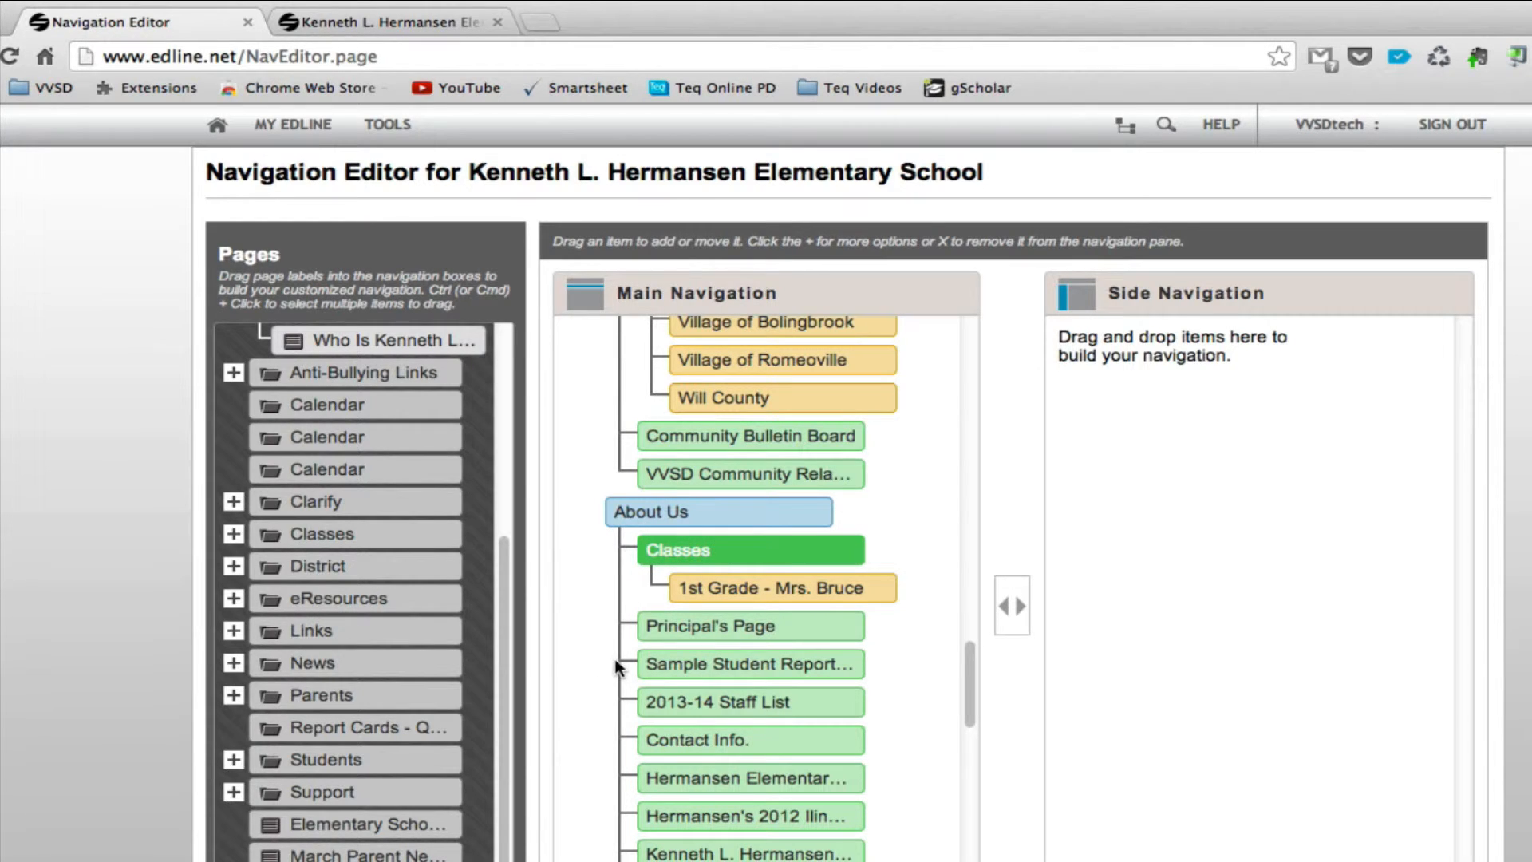
click(675, 629)
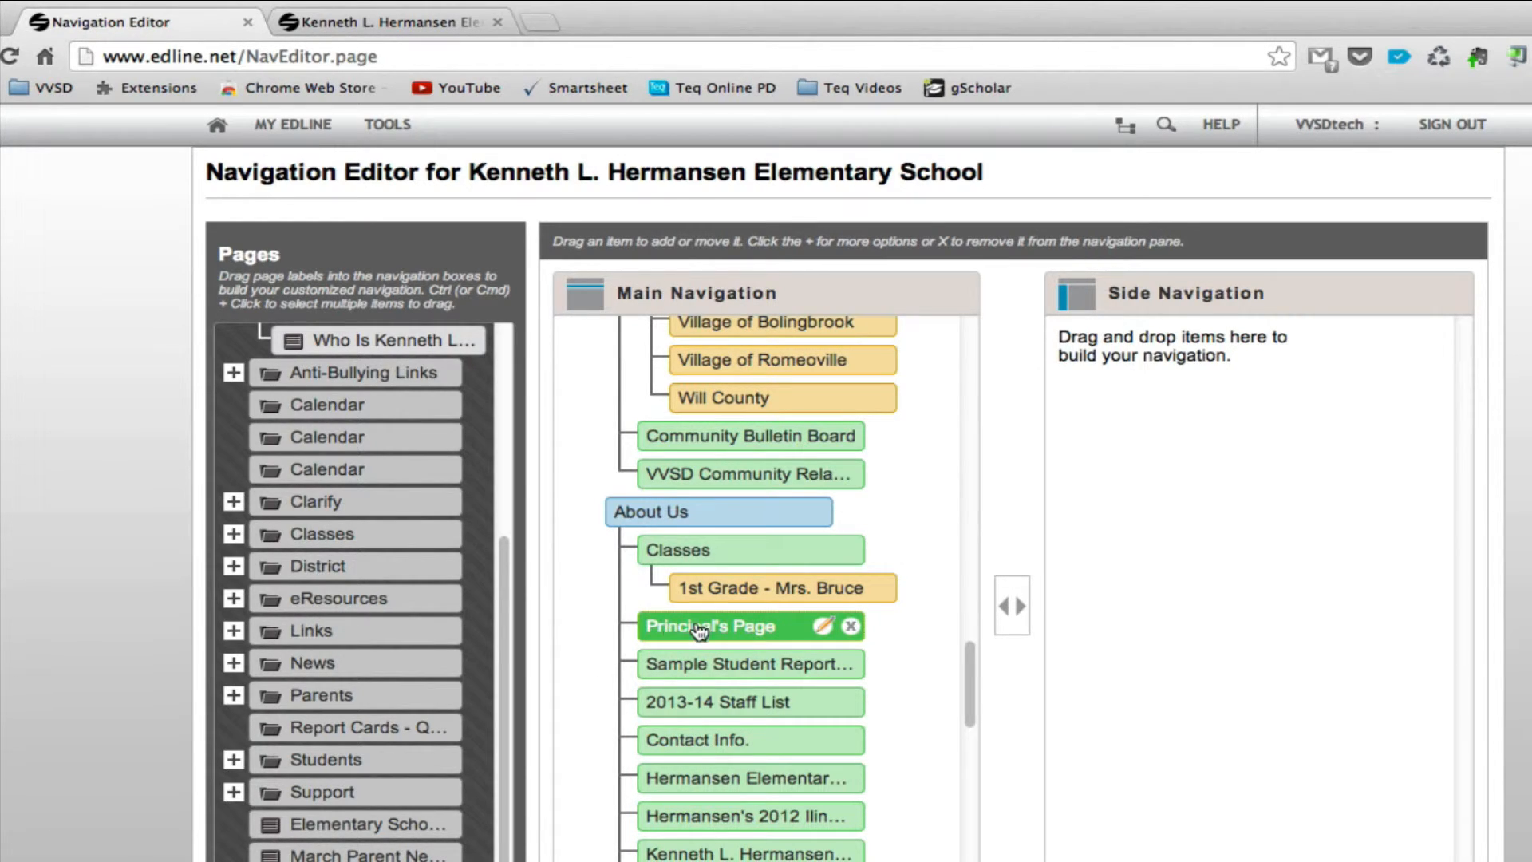
click(382, 17)
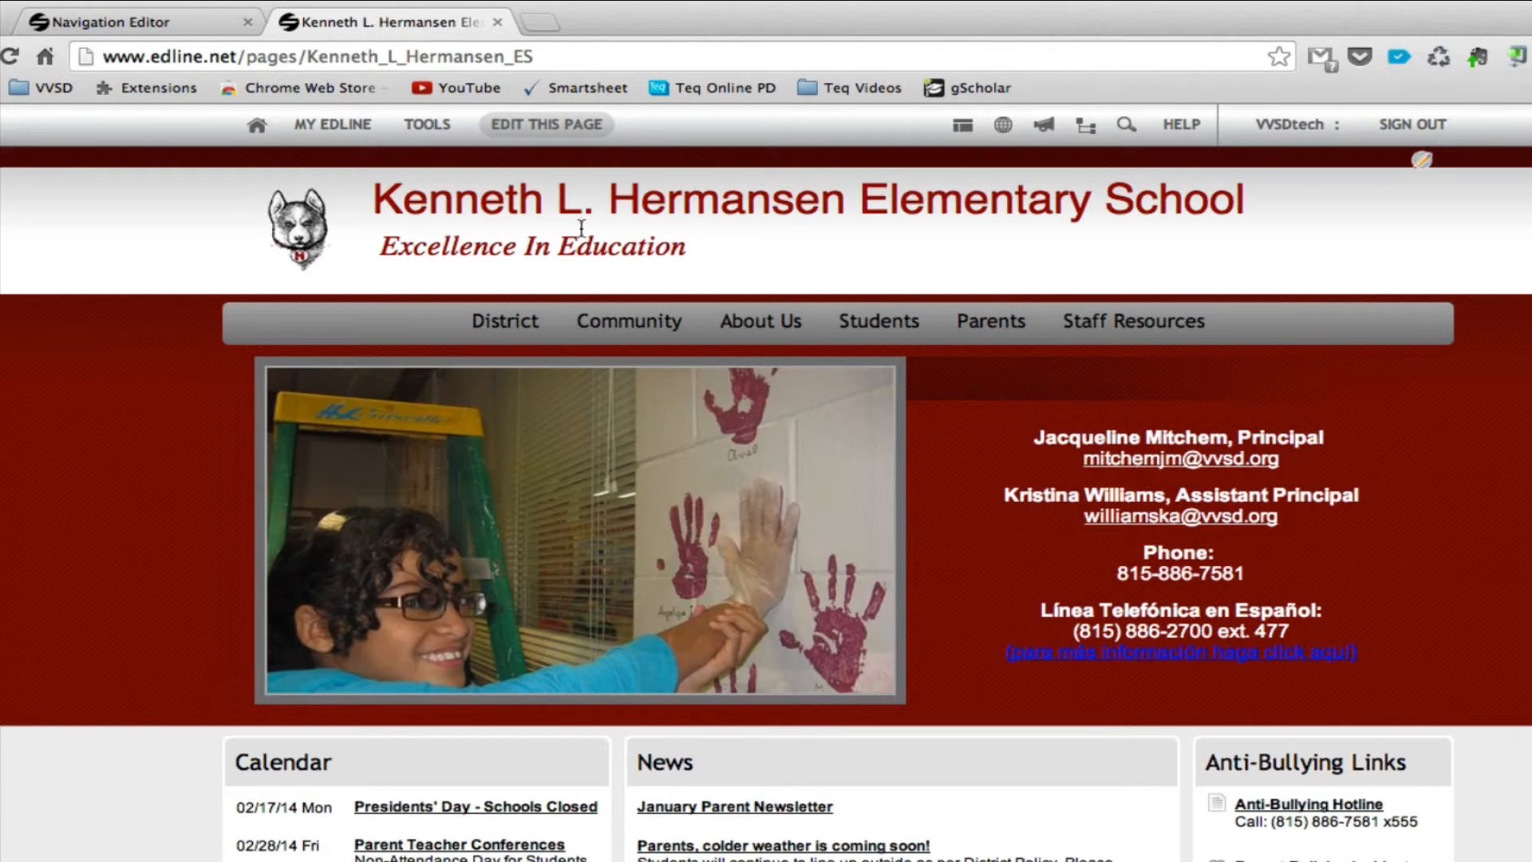
mouse_move(760, 323)
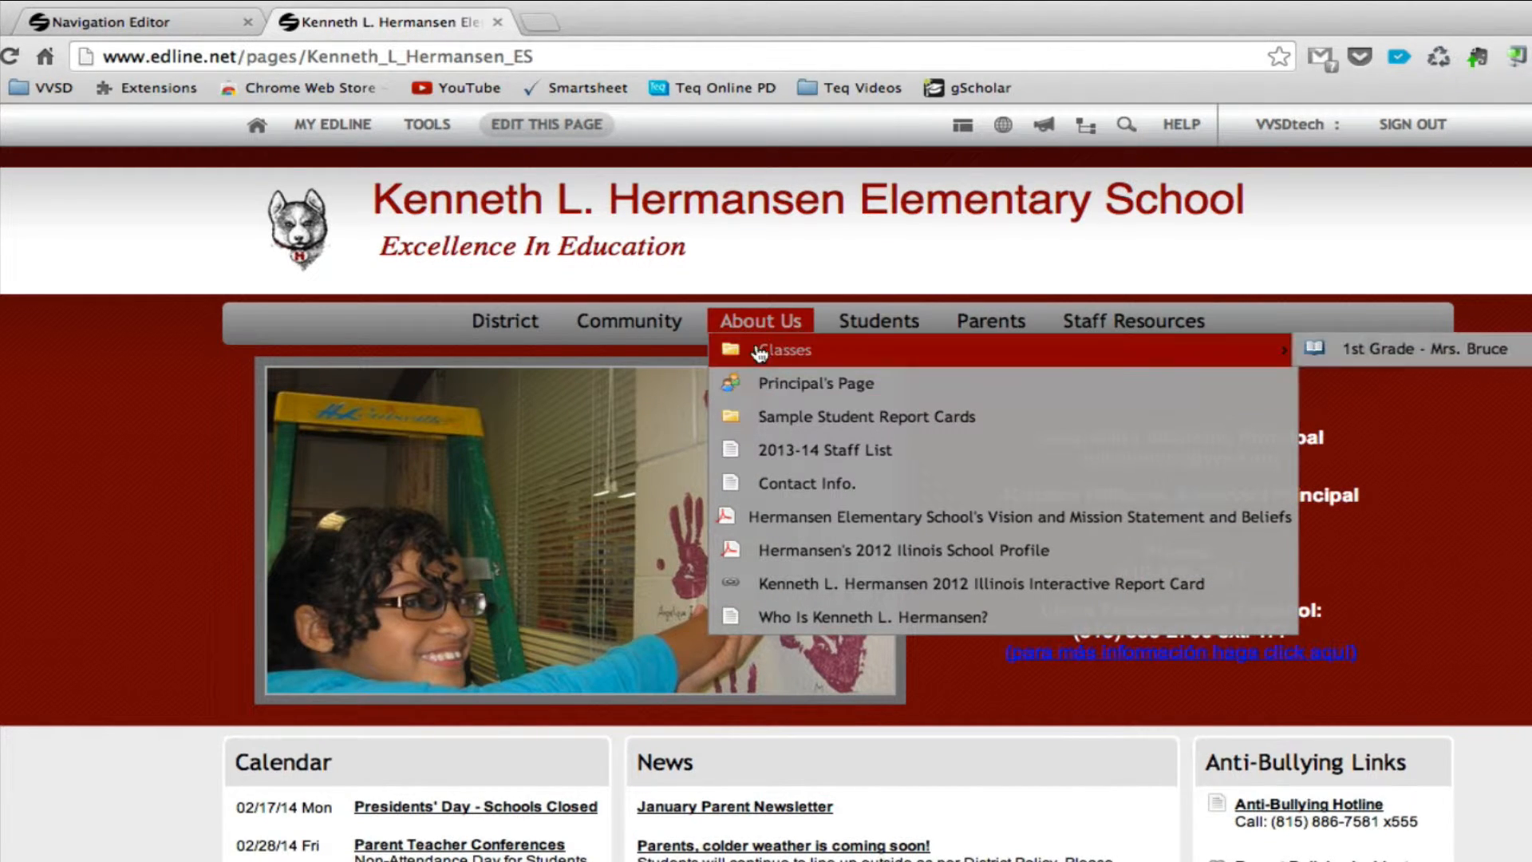
- Move Principal's Page above Classes under About Us in the main navigation, switching between the editor and the school's home page
click(156, 24)
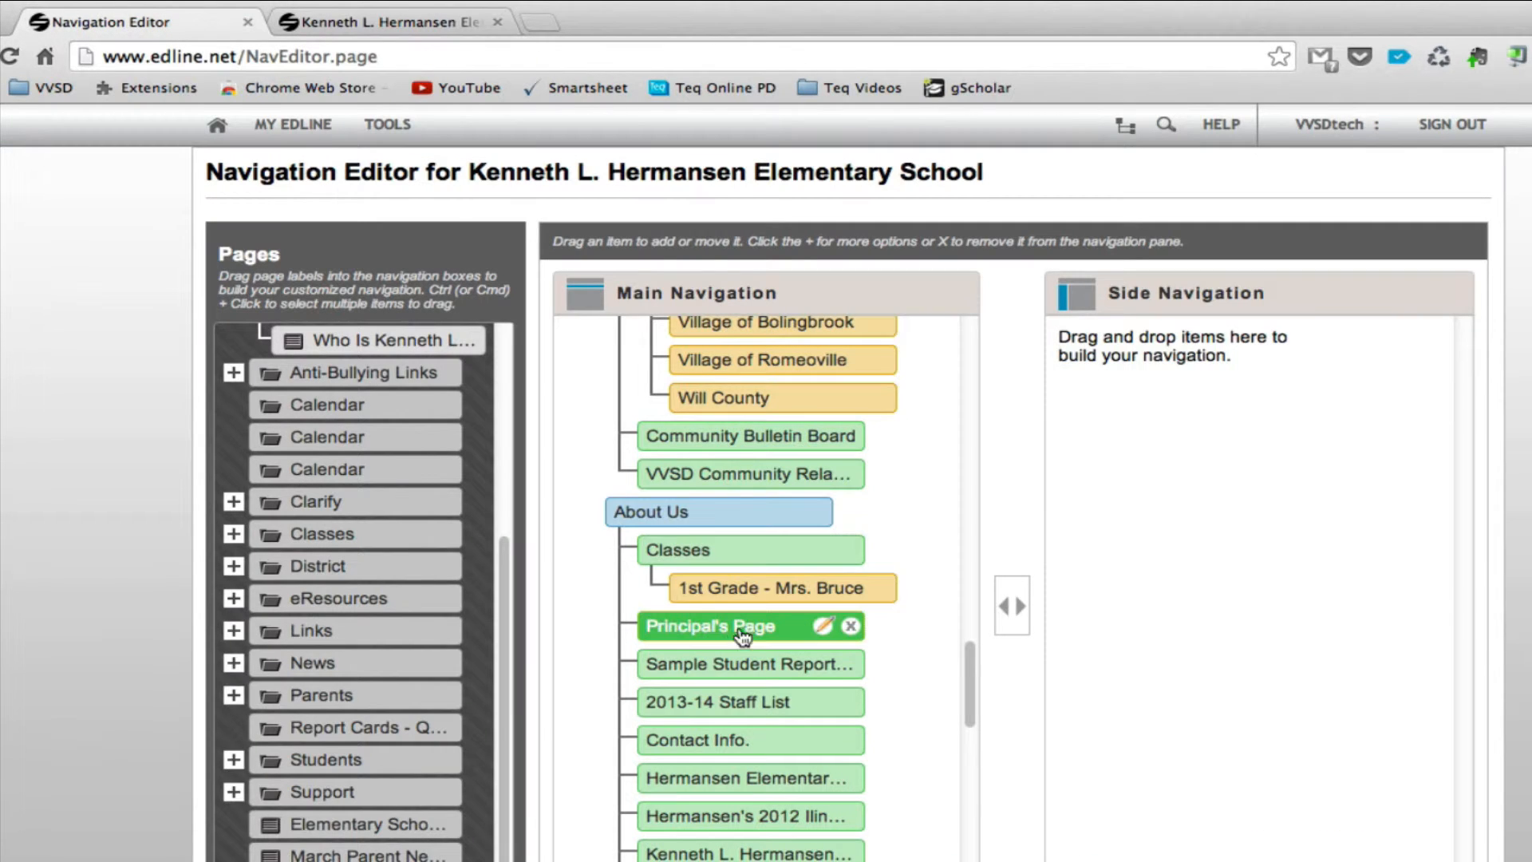
drag(713, 627, 735, 558)
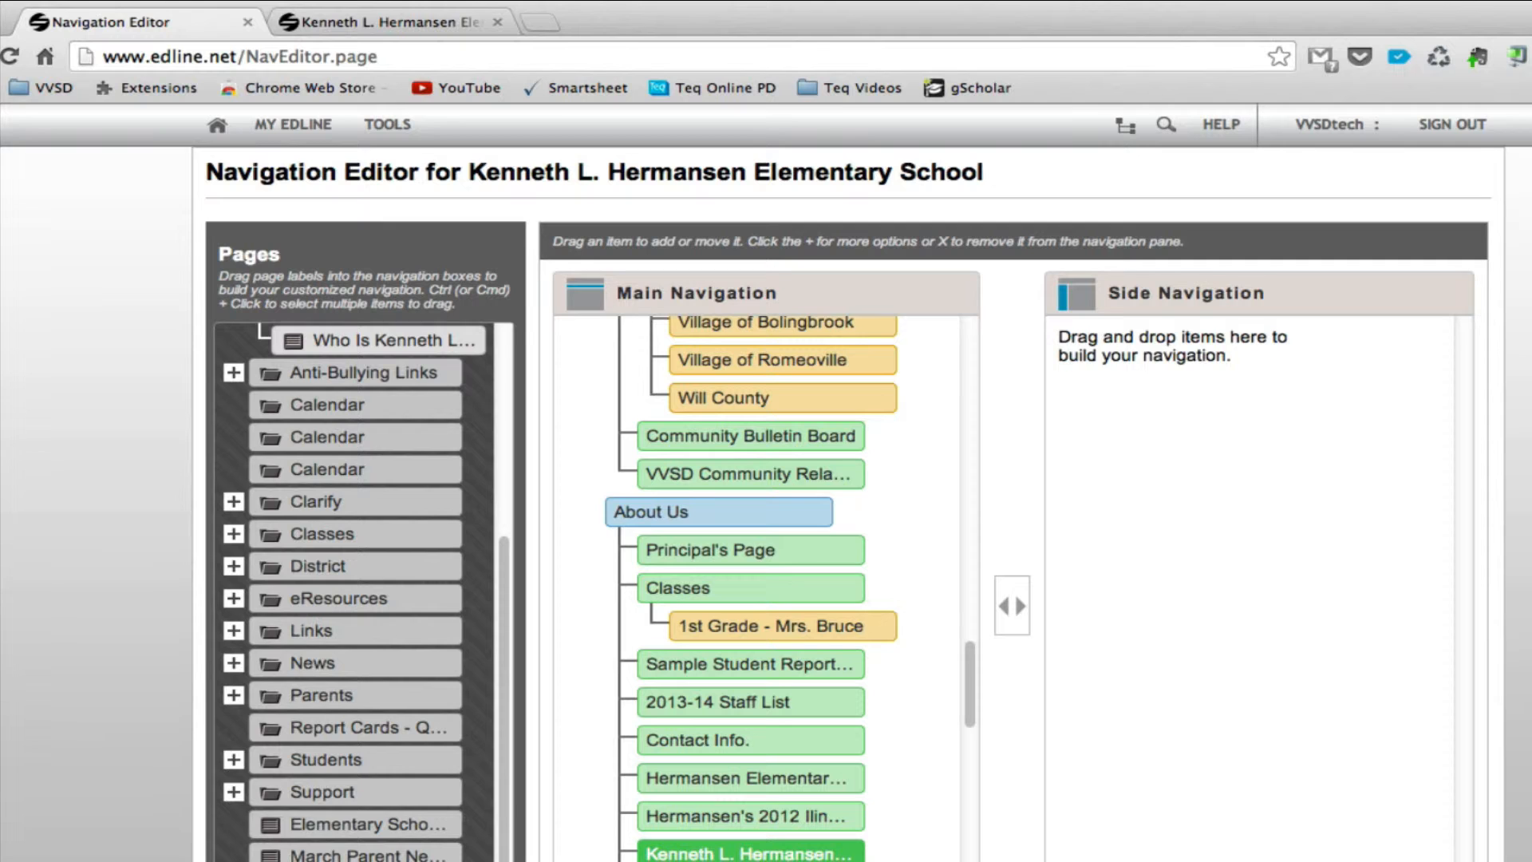
click(367, 22)
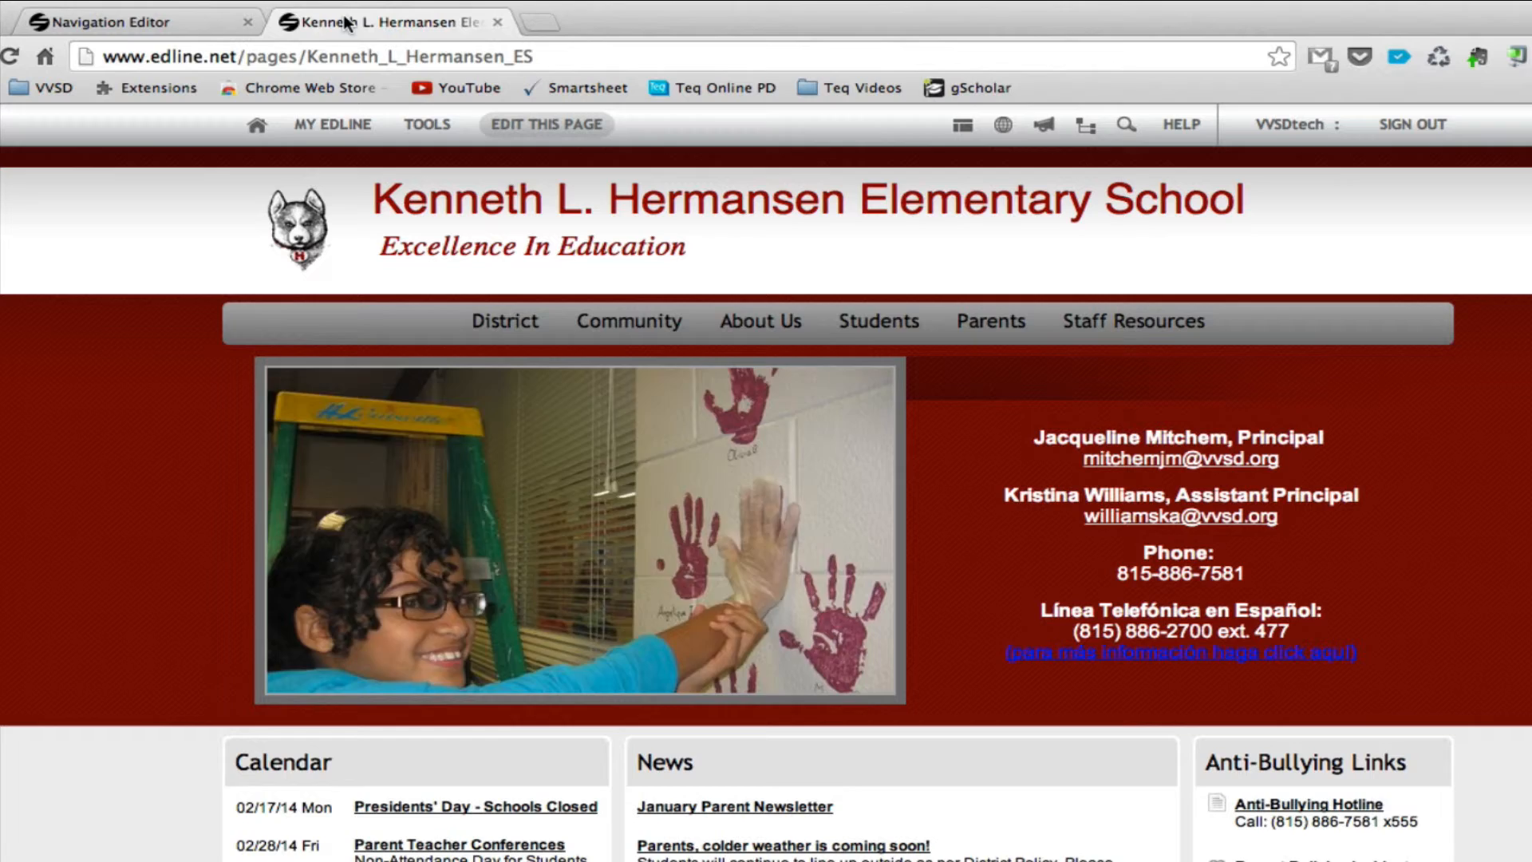
click(170, 22)
click(367, 21)
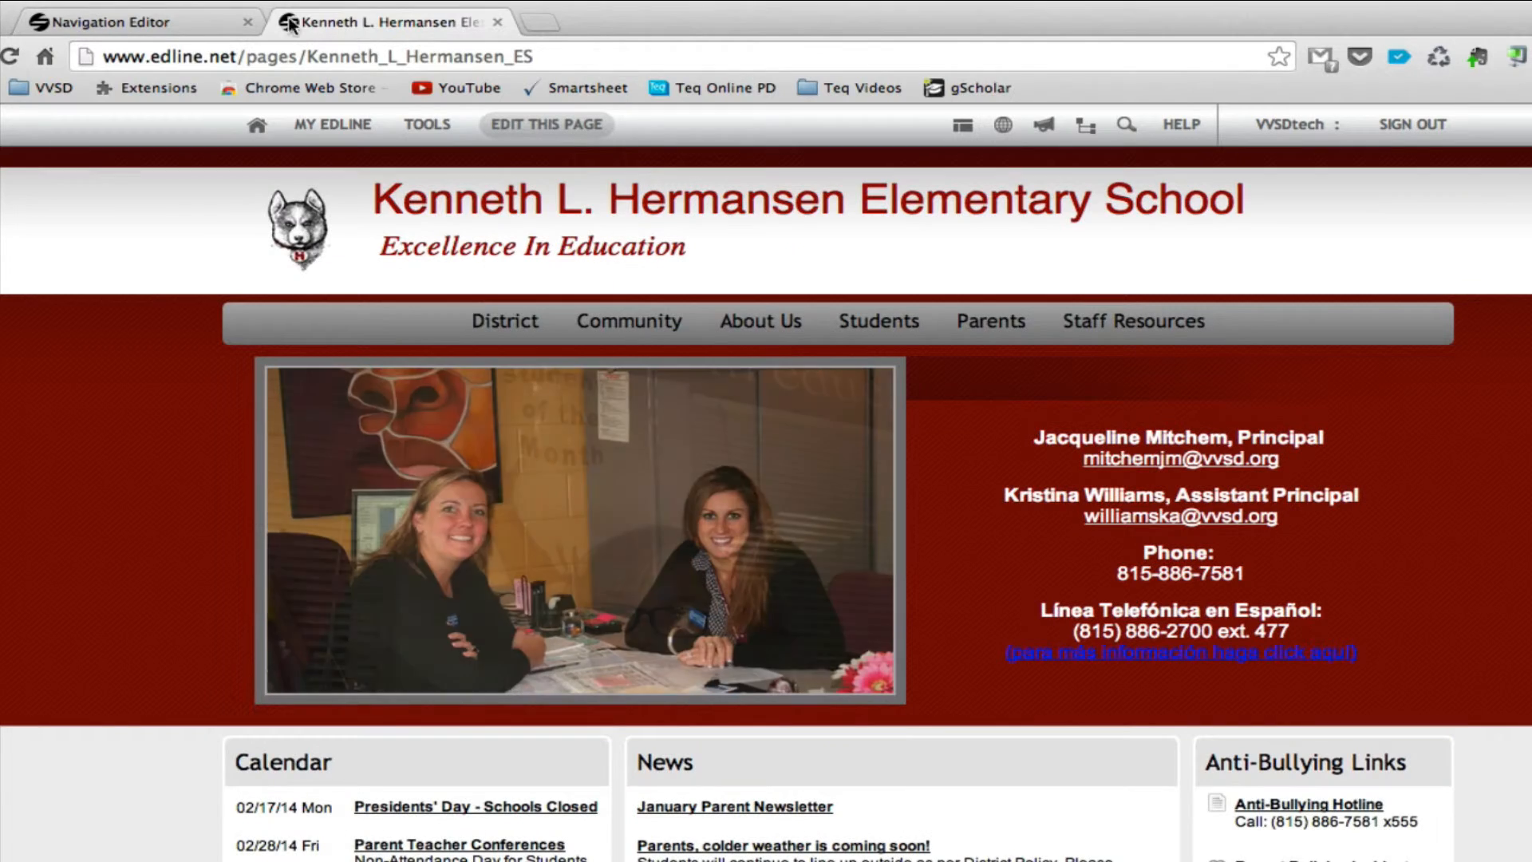
click(162, 24)
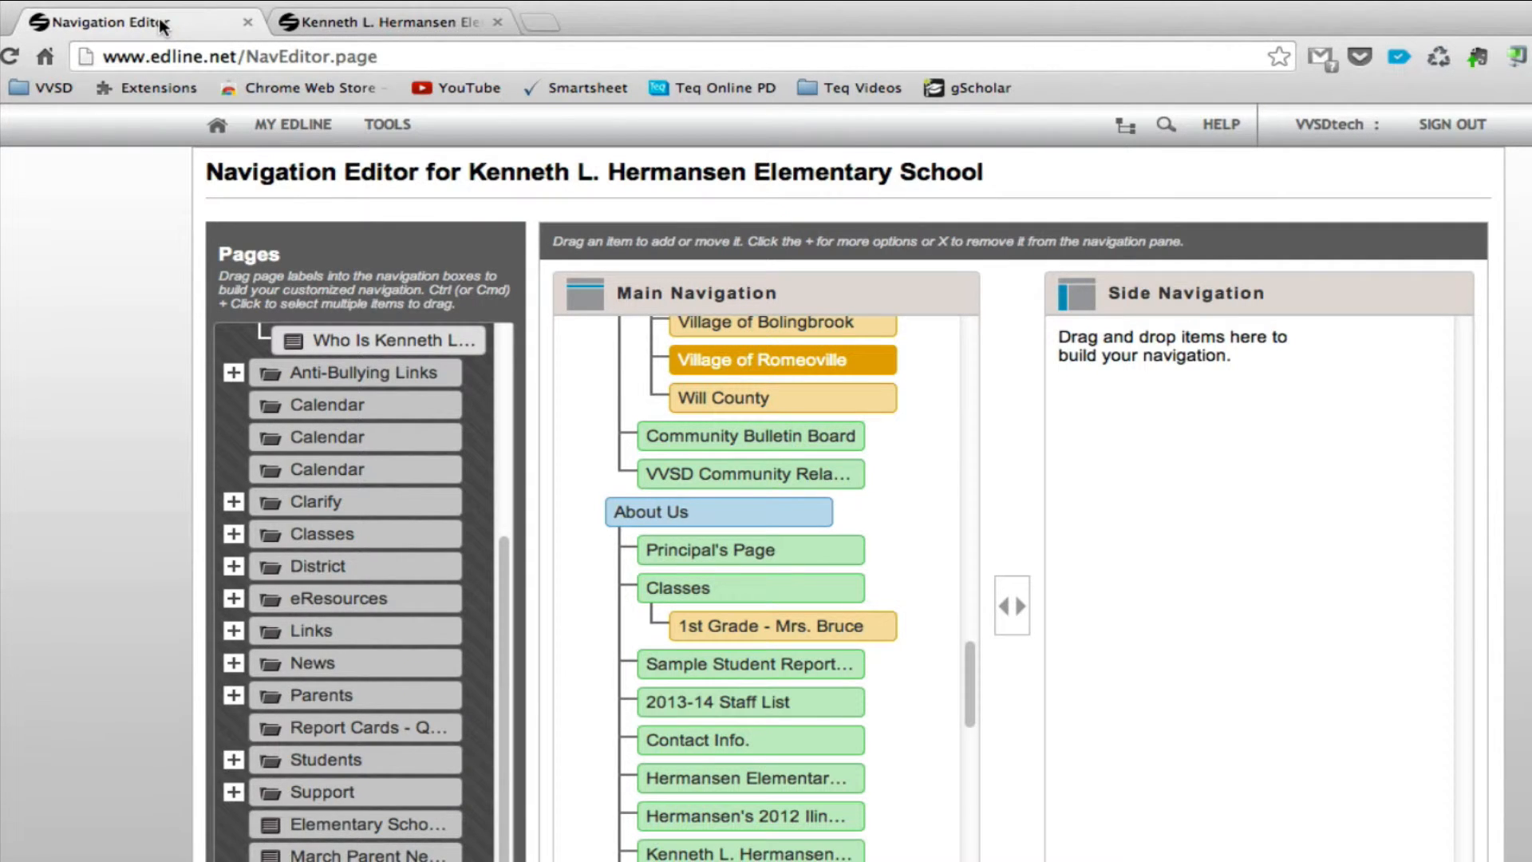
mouse_move(853, 592)
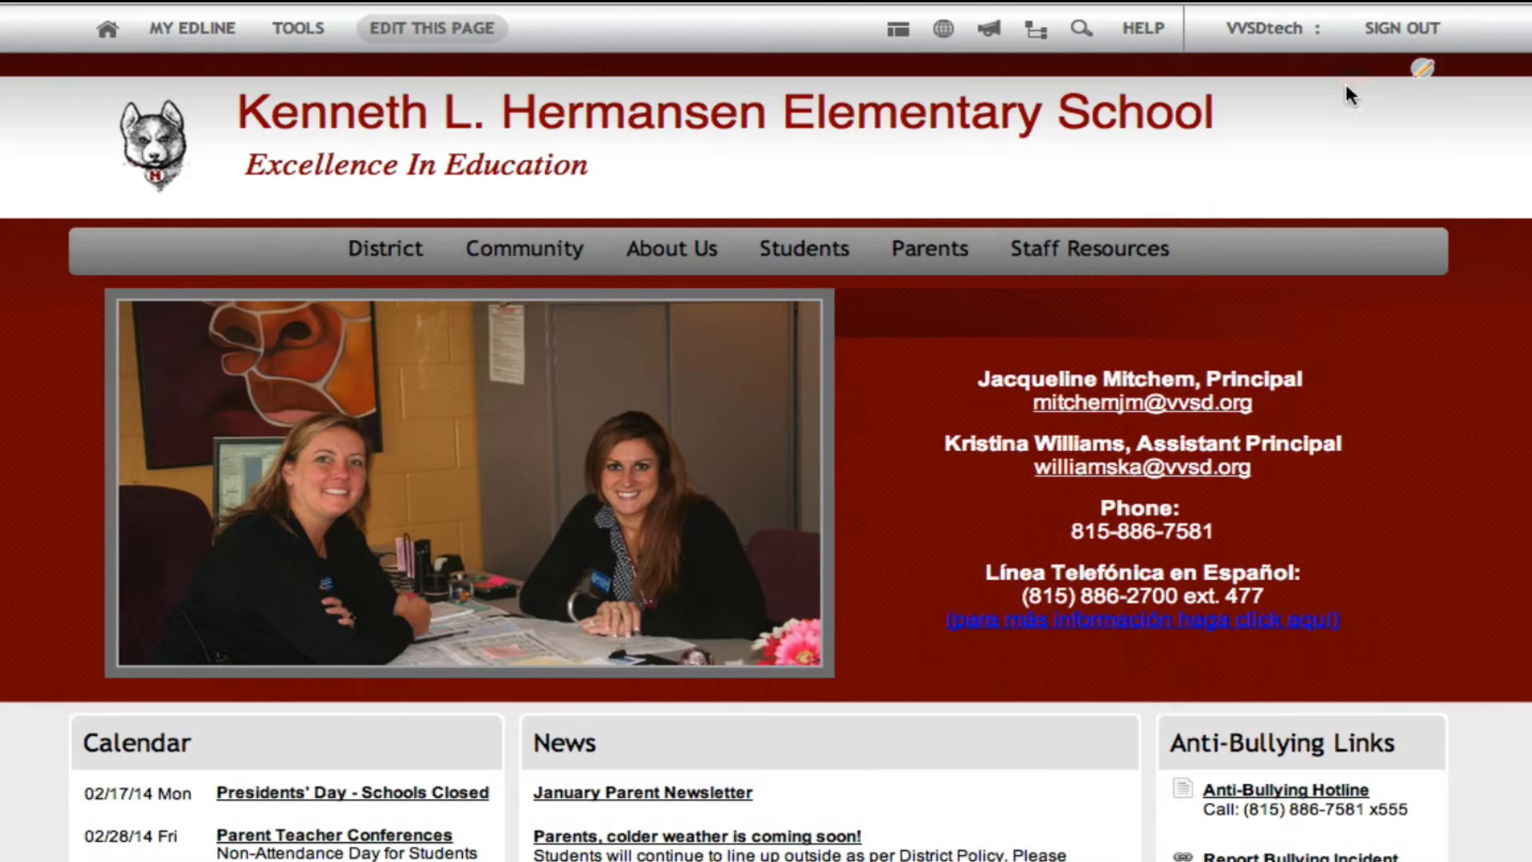
- Add a link titled Test Link to the school's page contents in List View, pointing it to a Valley View School District page
click(894, 29)
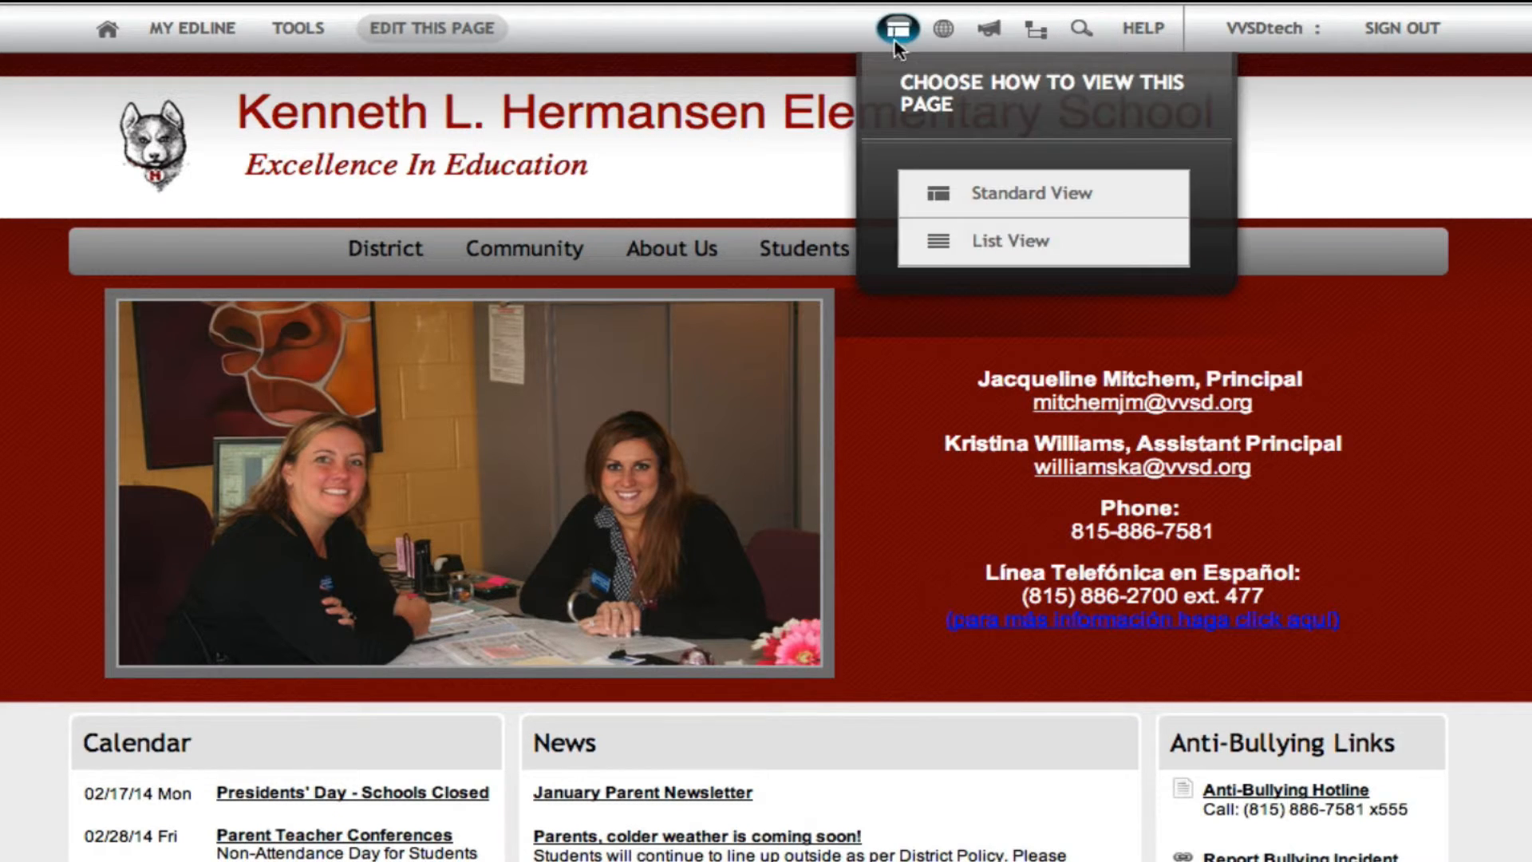
click(945, 254)
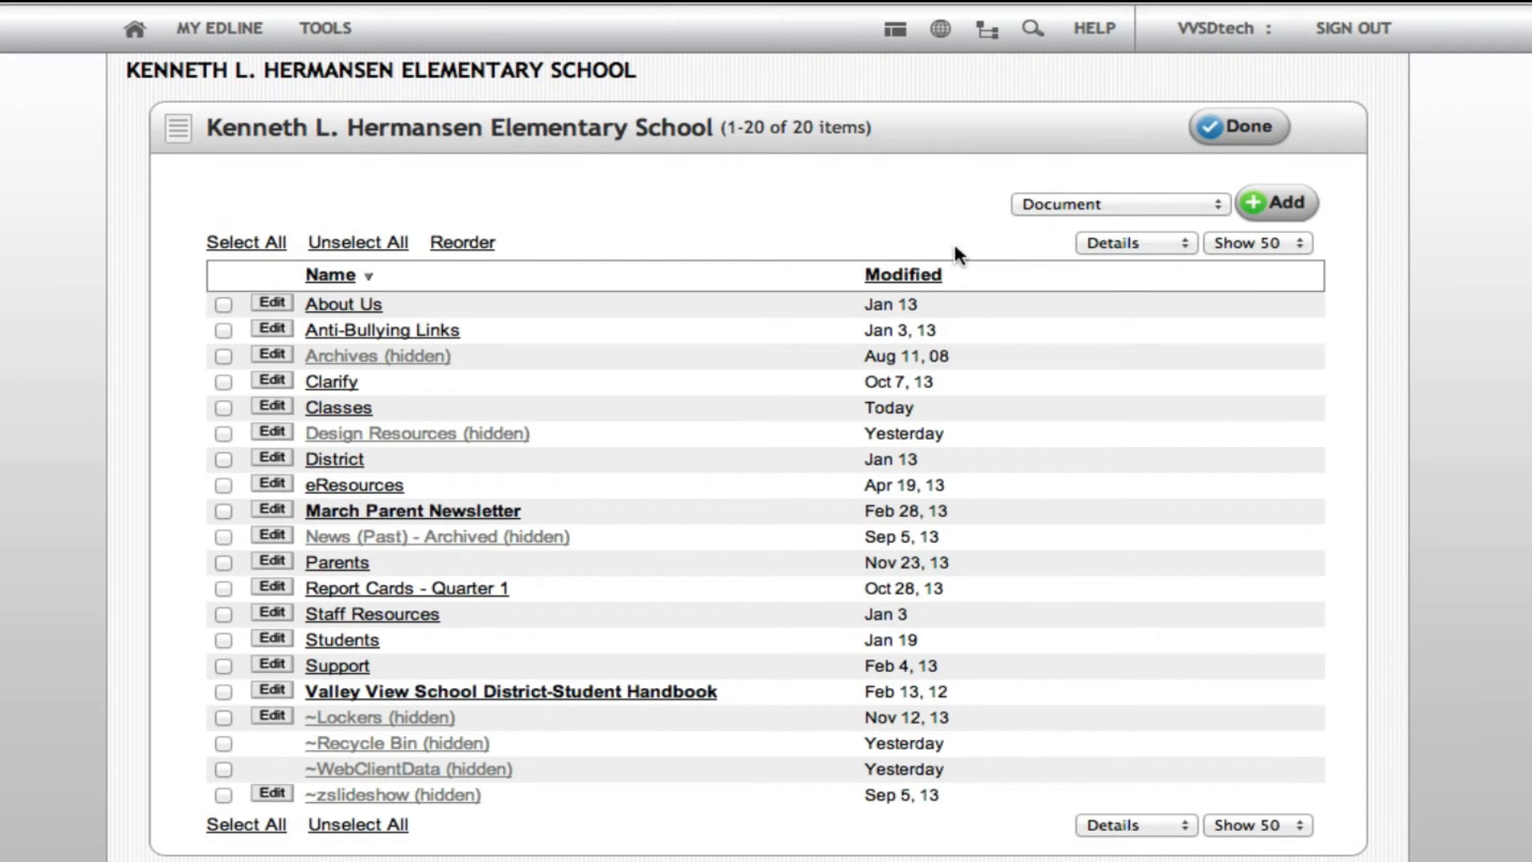
click(1060, 203)
click(1153, 227)
click(1277, 203)
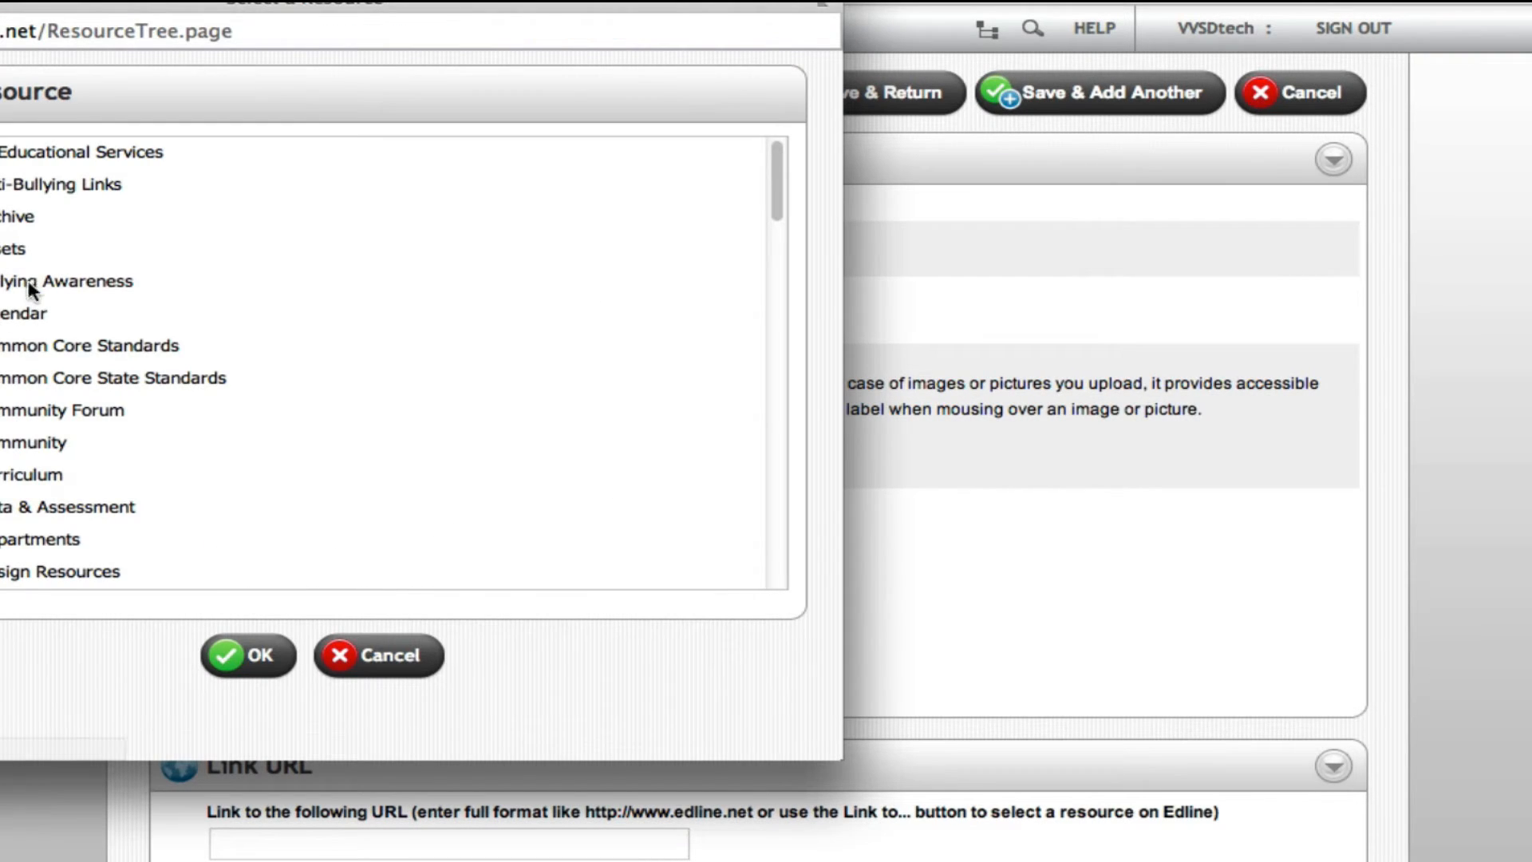
click(32, 282)
click(239, 656)
click(379, 322)
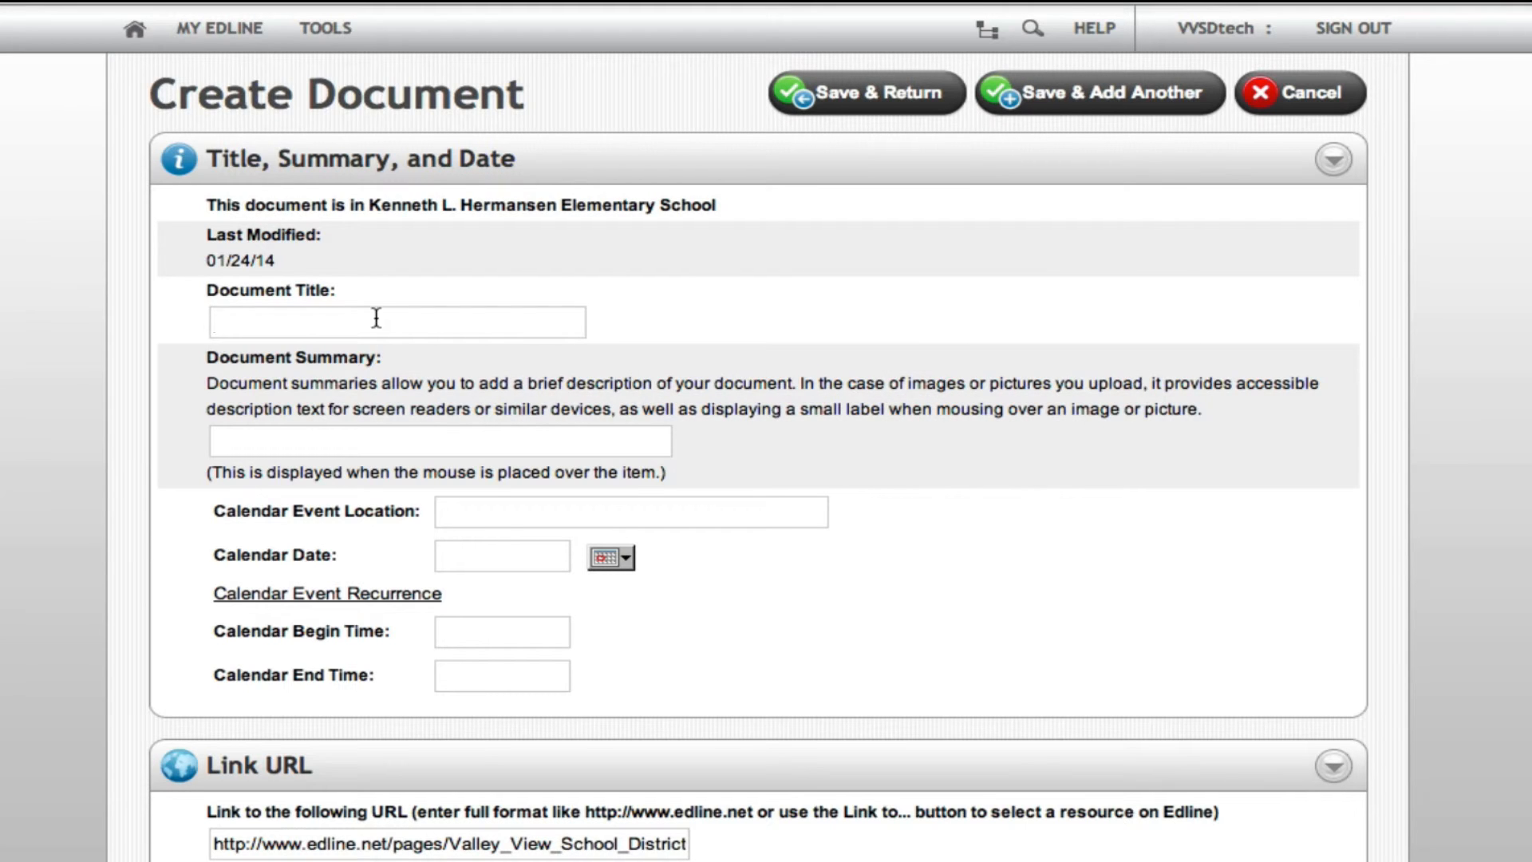
text(Test Link)
click(870, 94)
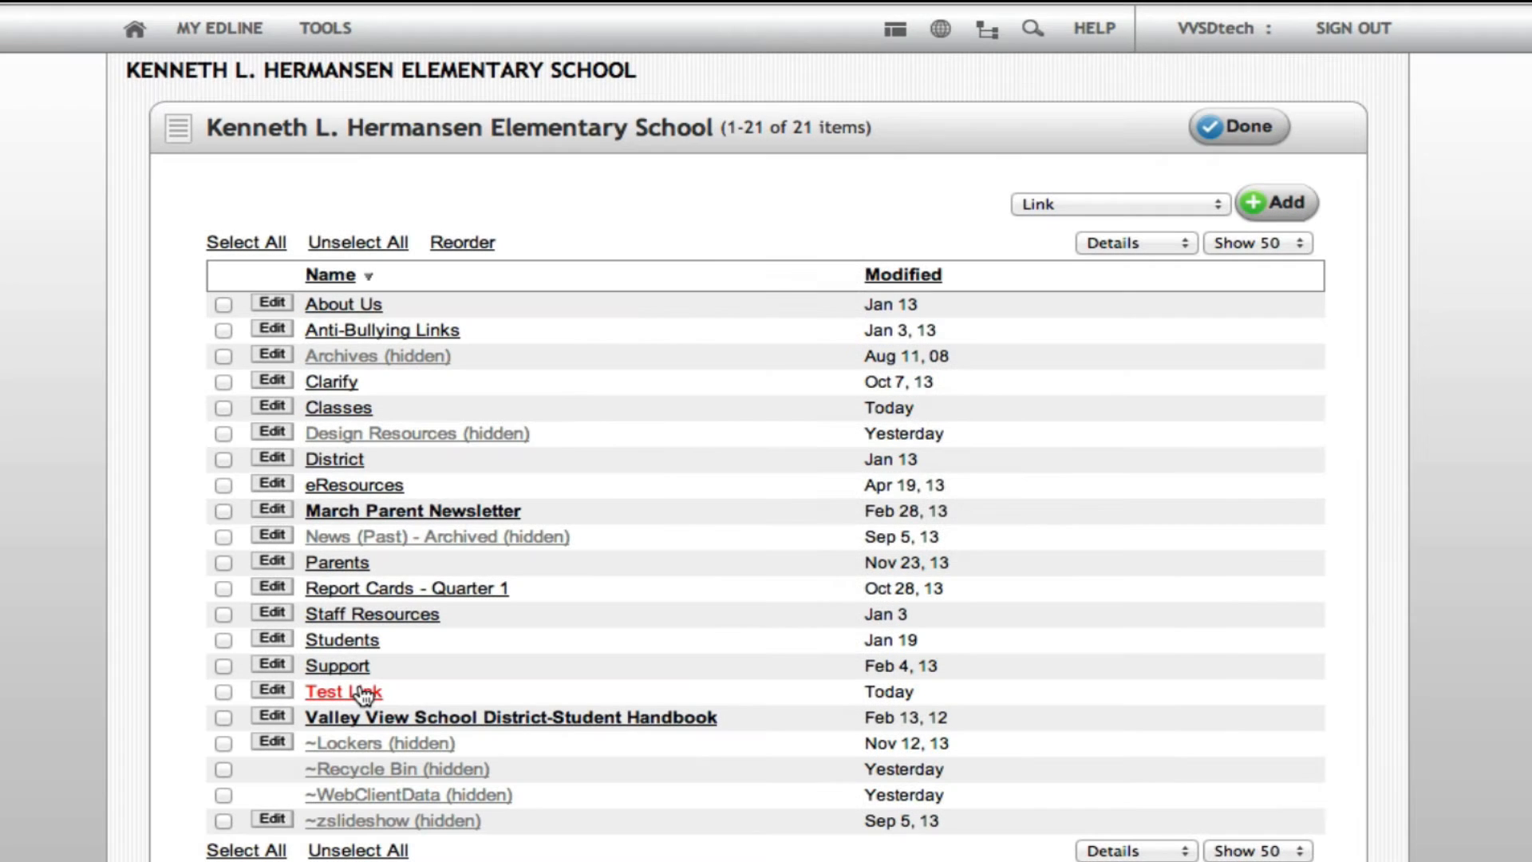
click(1199, 124)
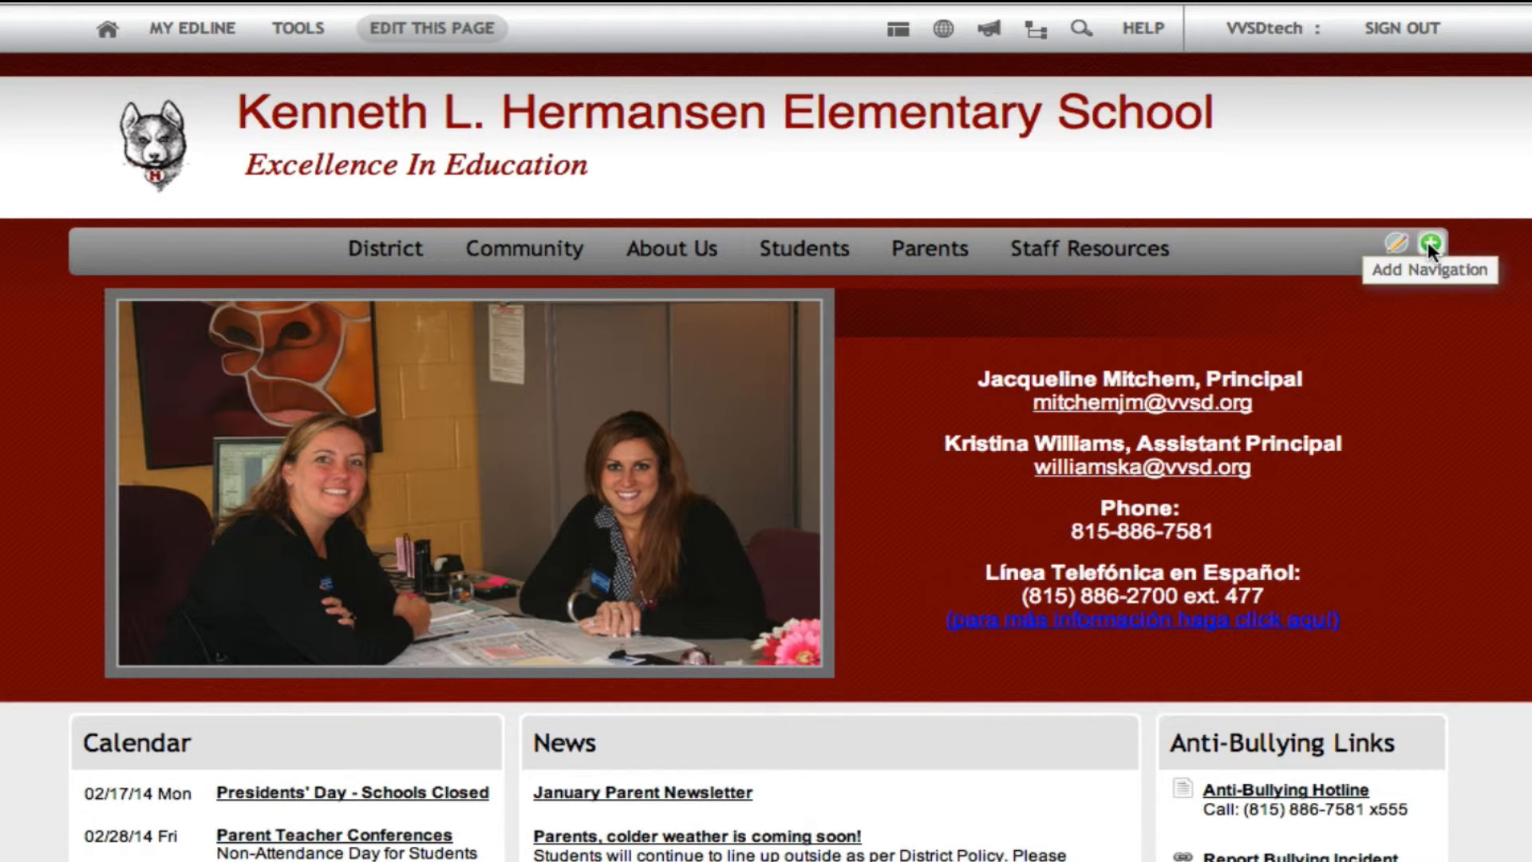
- Add the Test Link page to the main navigation in the Navigation Editor as the first item under Staff Resources
click(1427, 241)
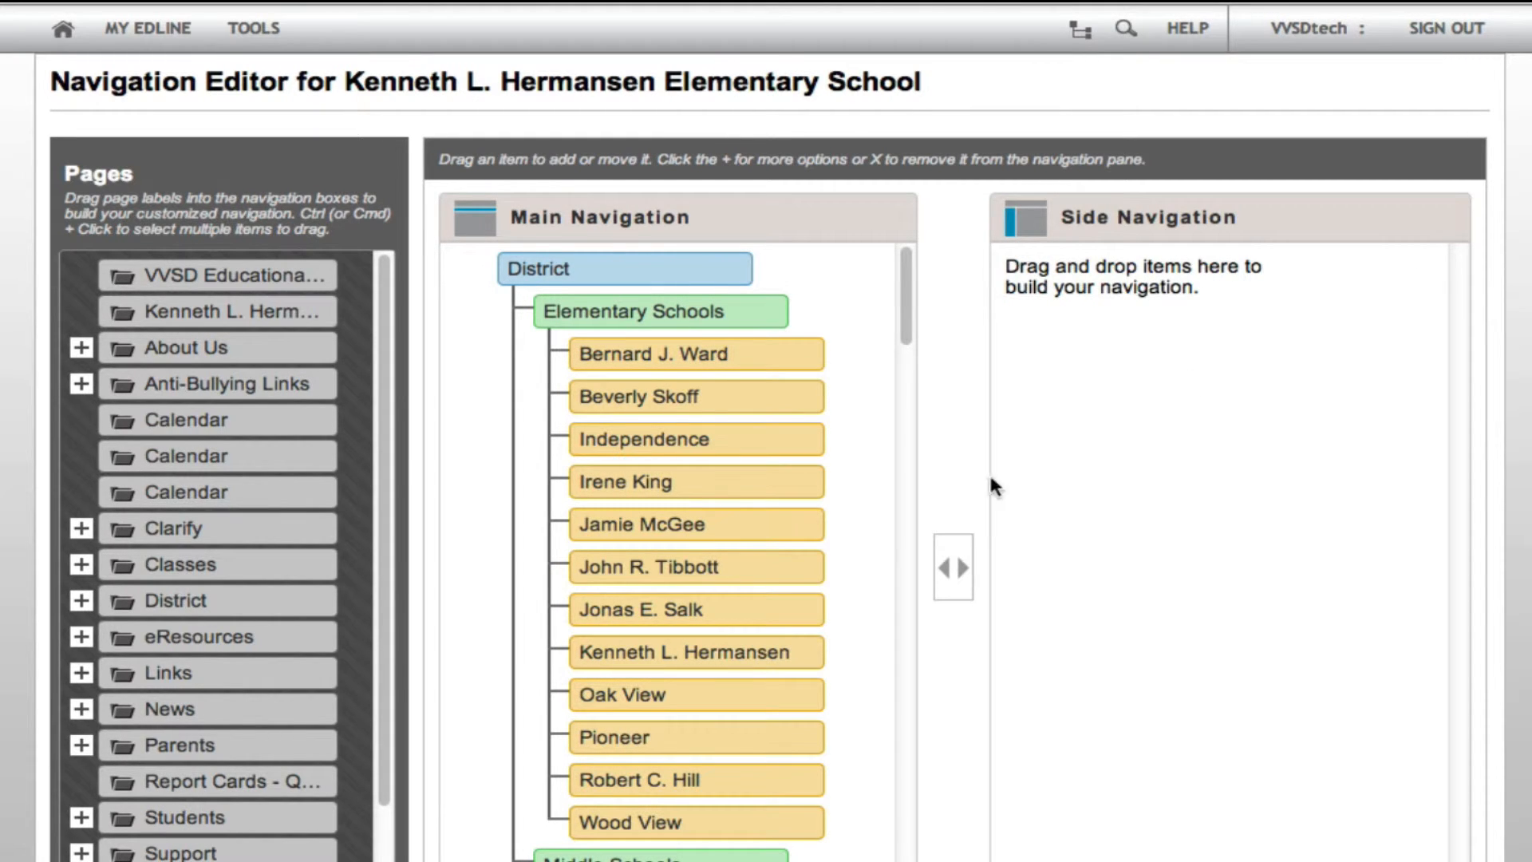
scroll(389, 472, down, 2)
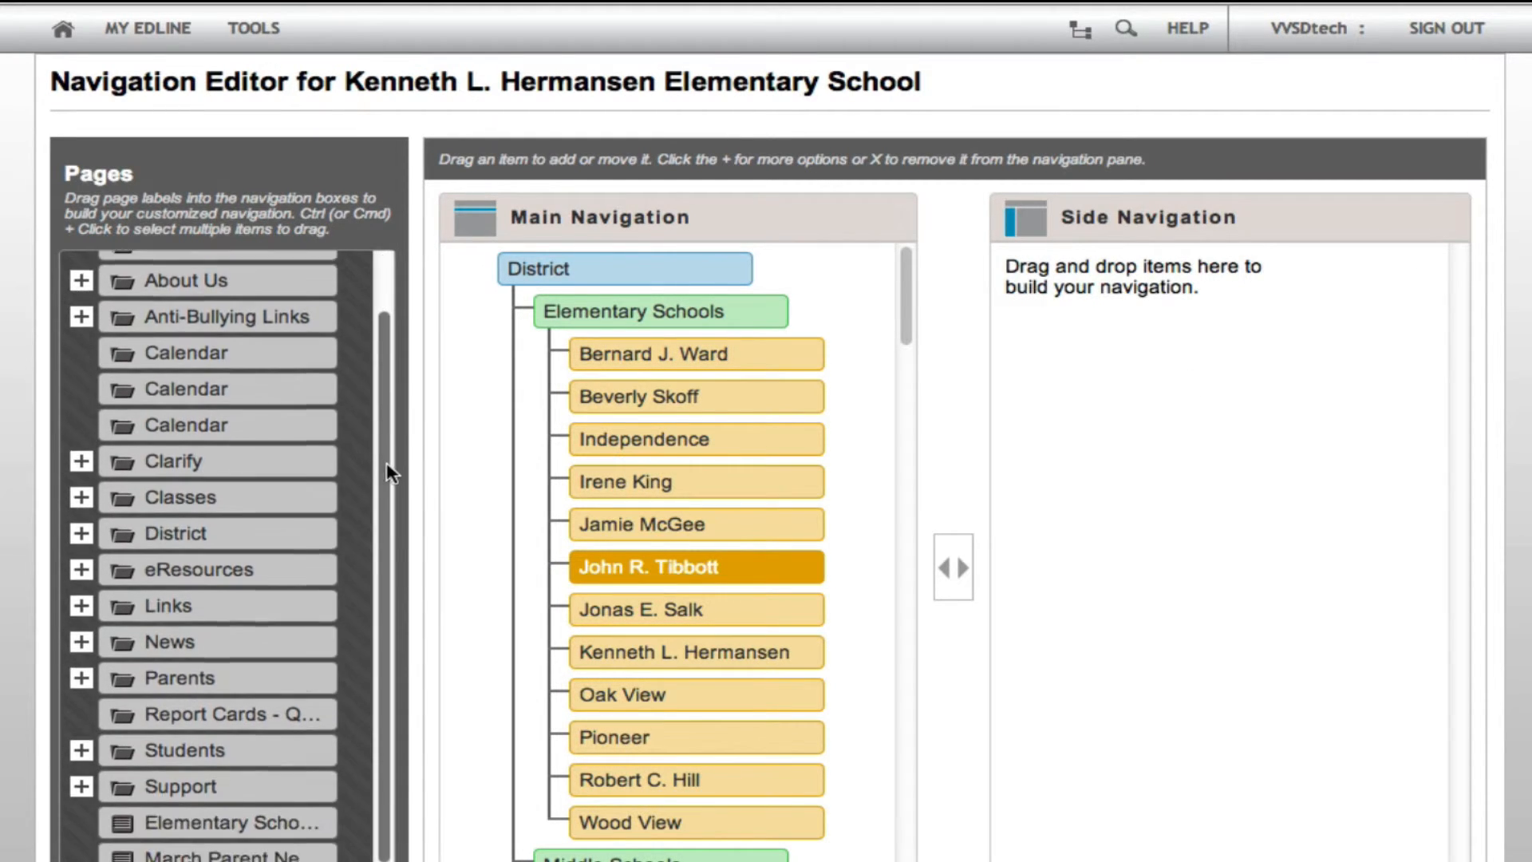
scroll(389, 472, down, 1)
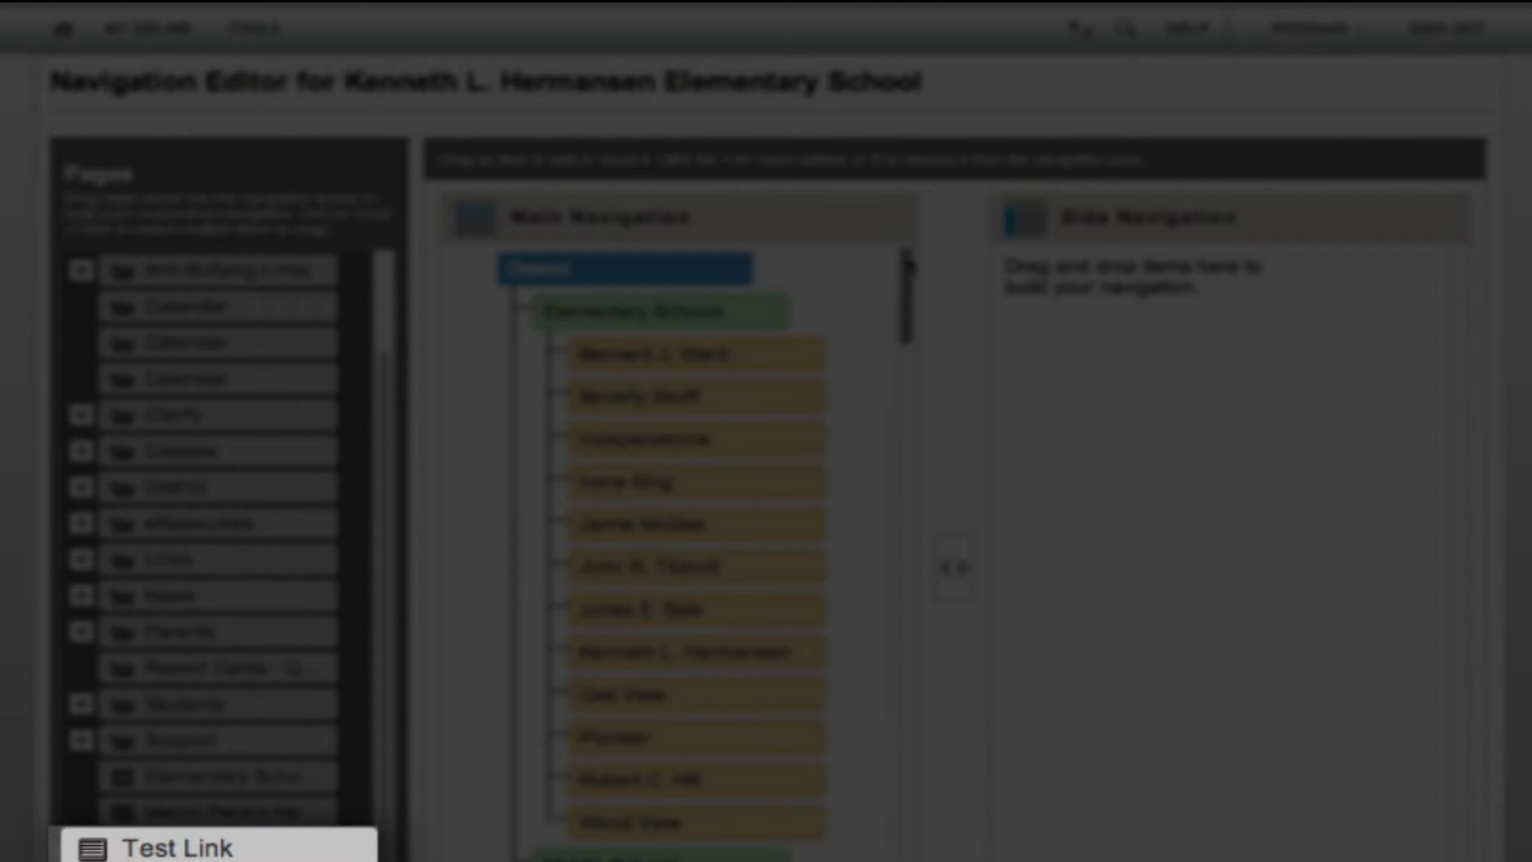
drag(907, 273, 906, 860)
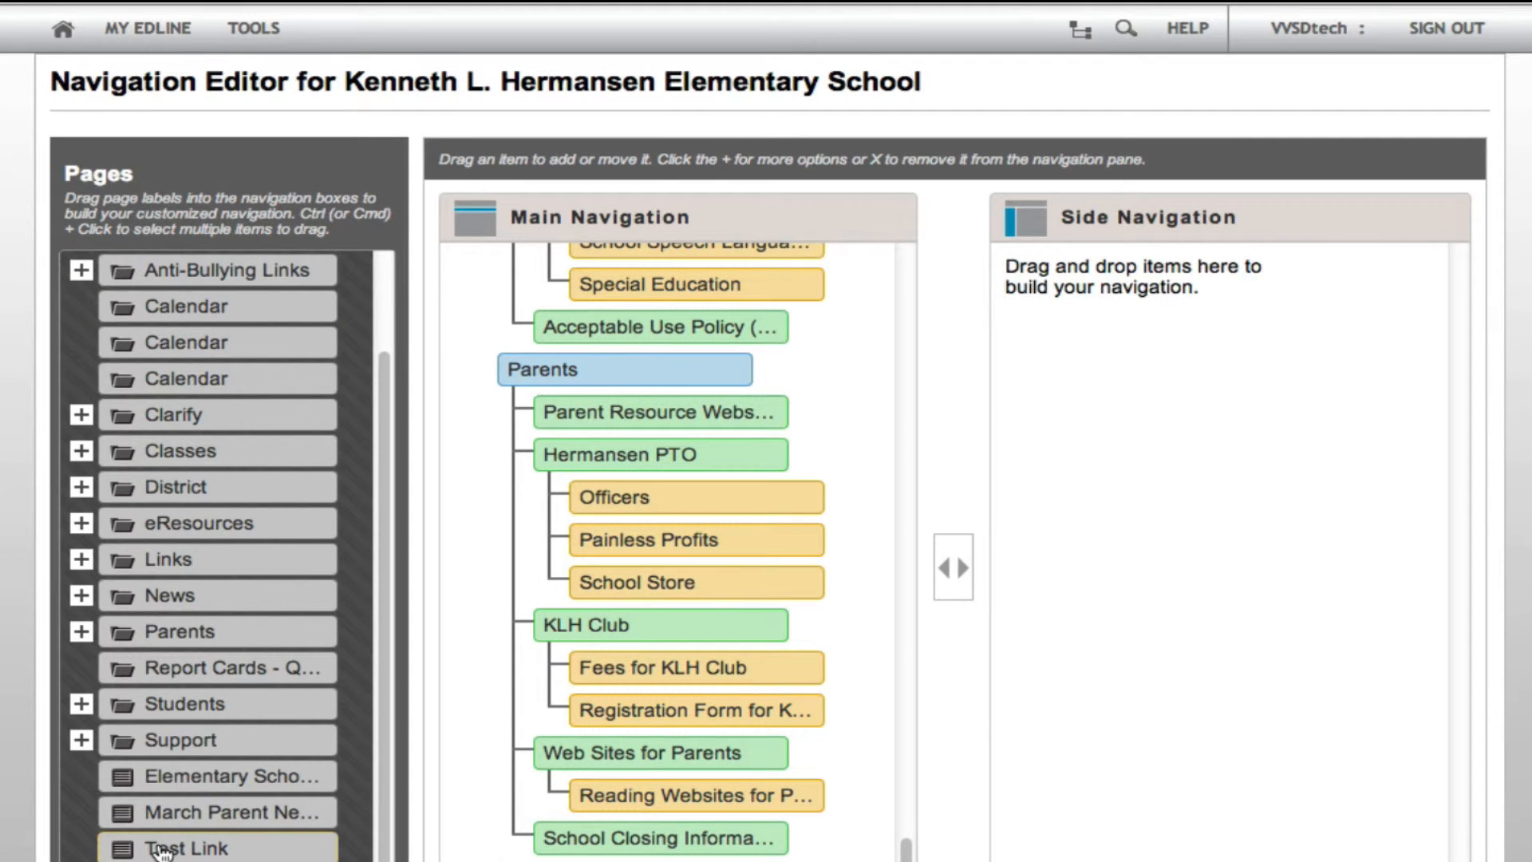
drag(164, 851, 629, 860)
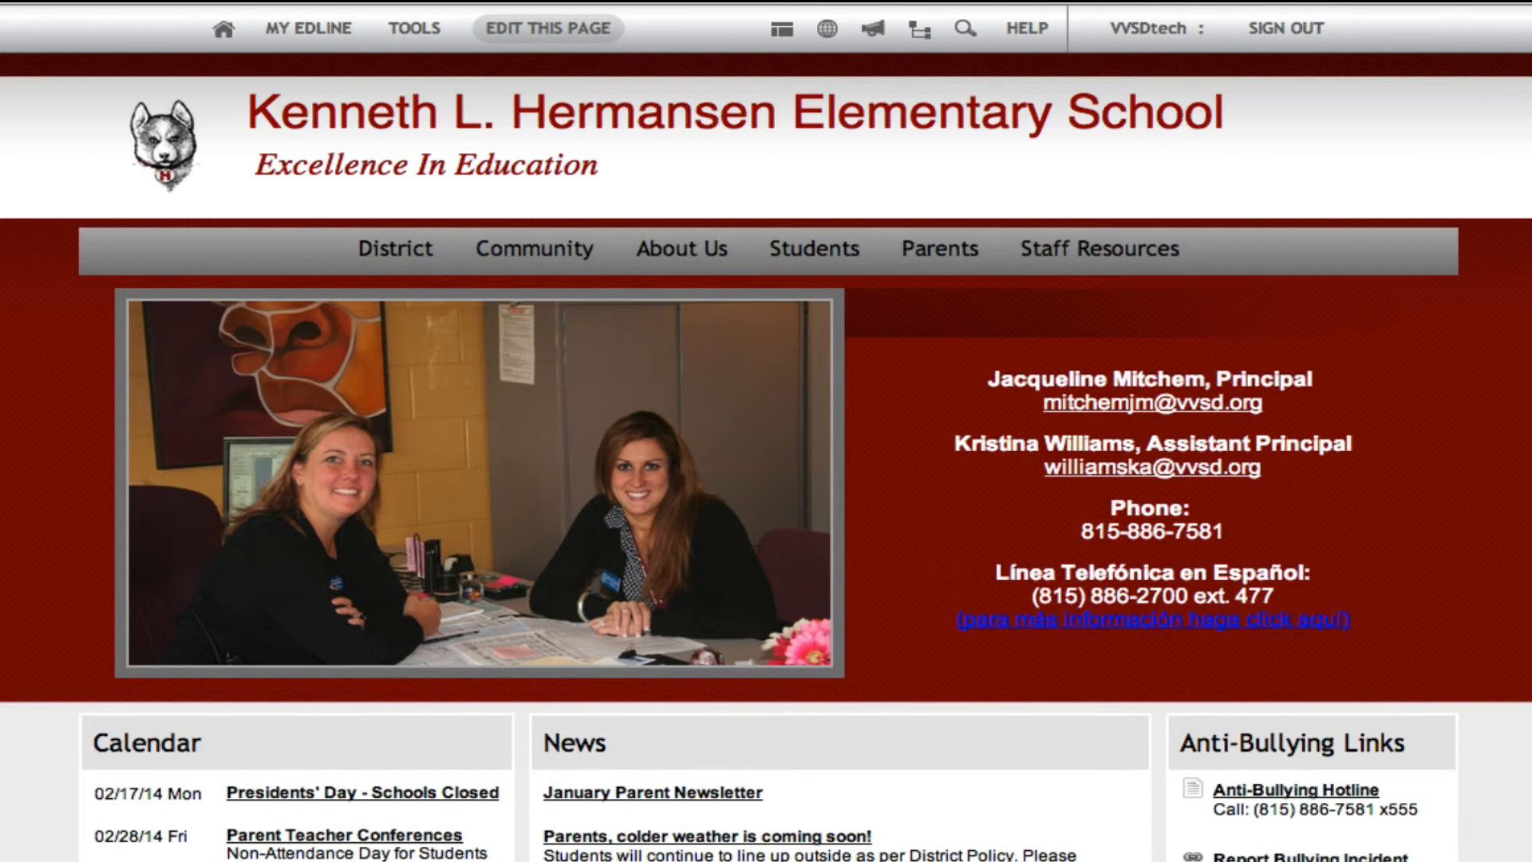
- Move the Test Link item from the school's List View into the Staff Resources folder
click(897, 29)
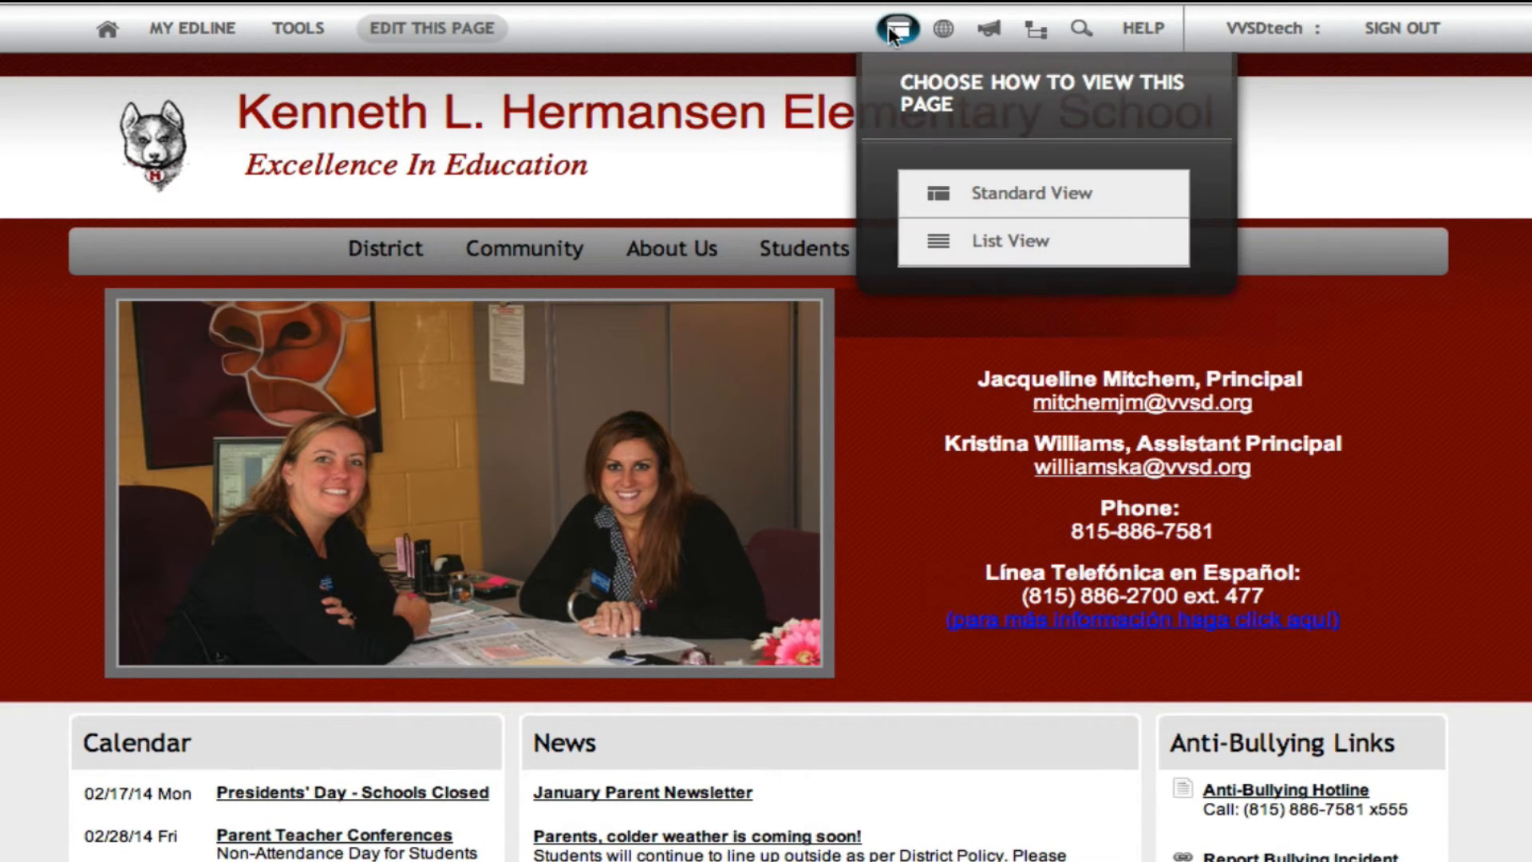
click(986, 239)
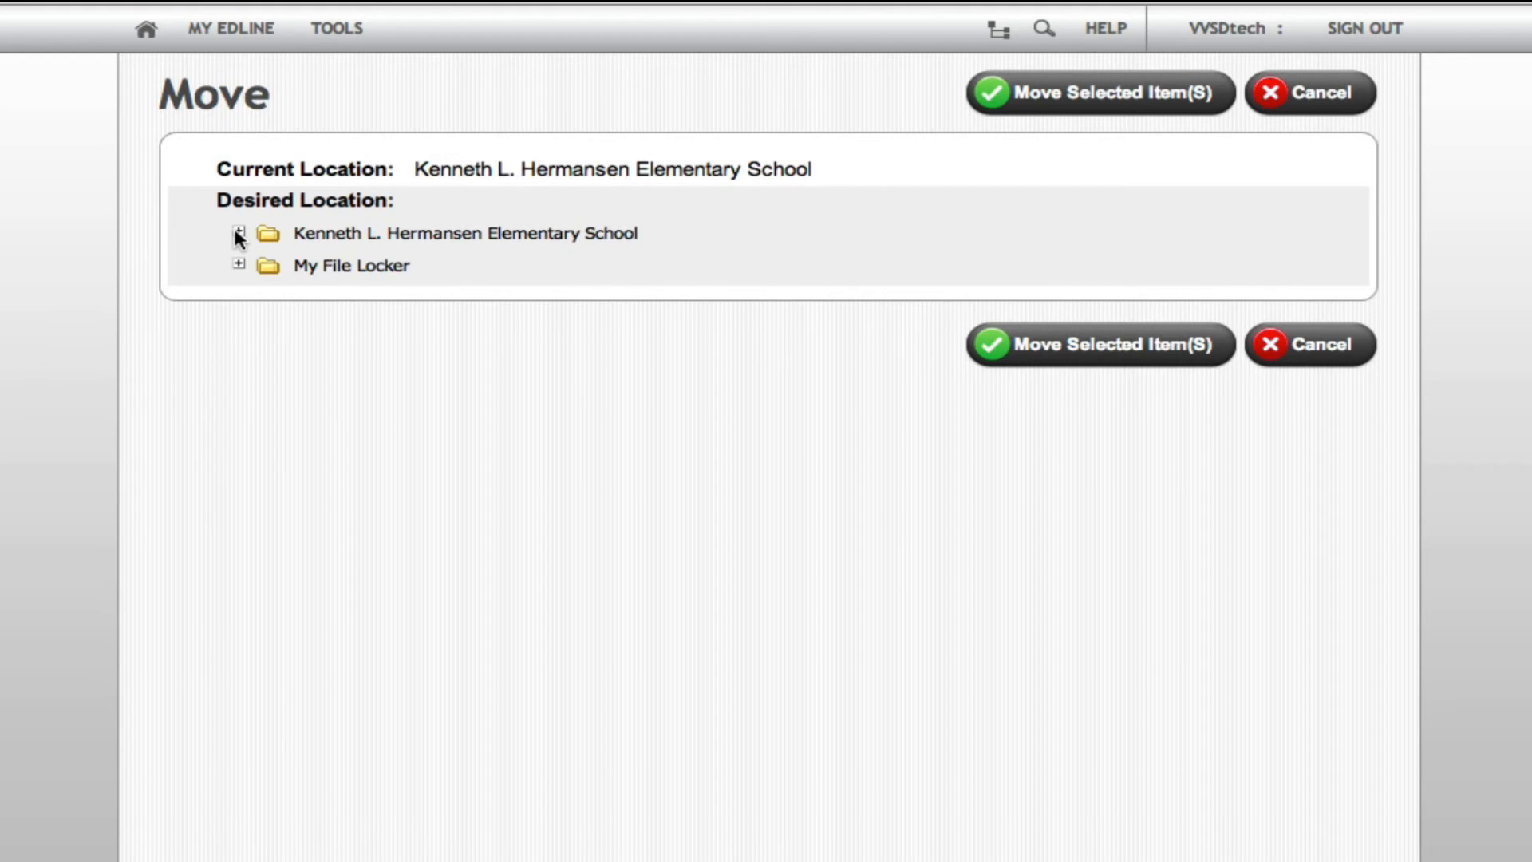
click(237, 233)
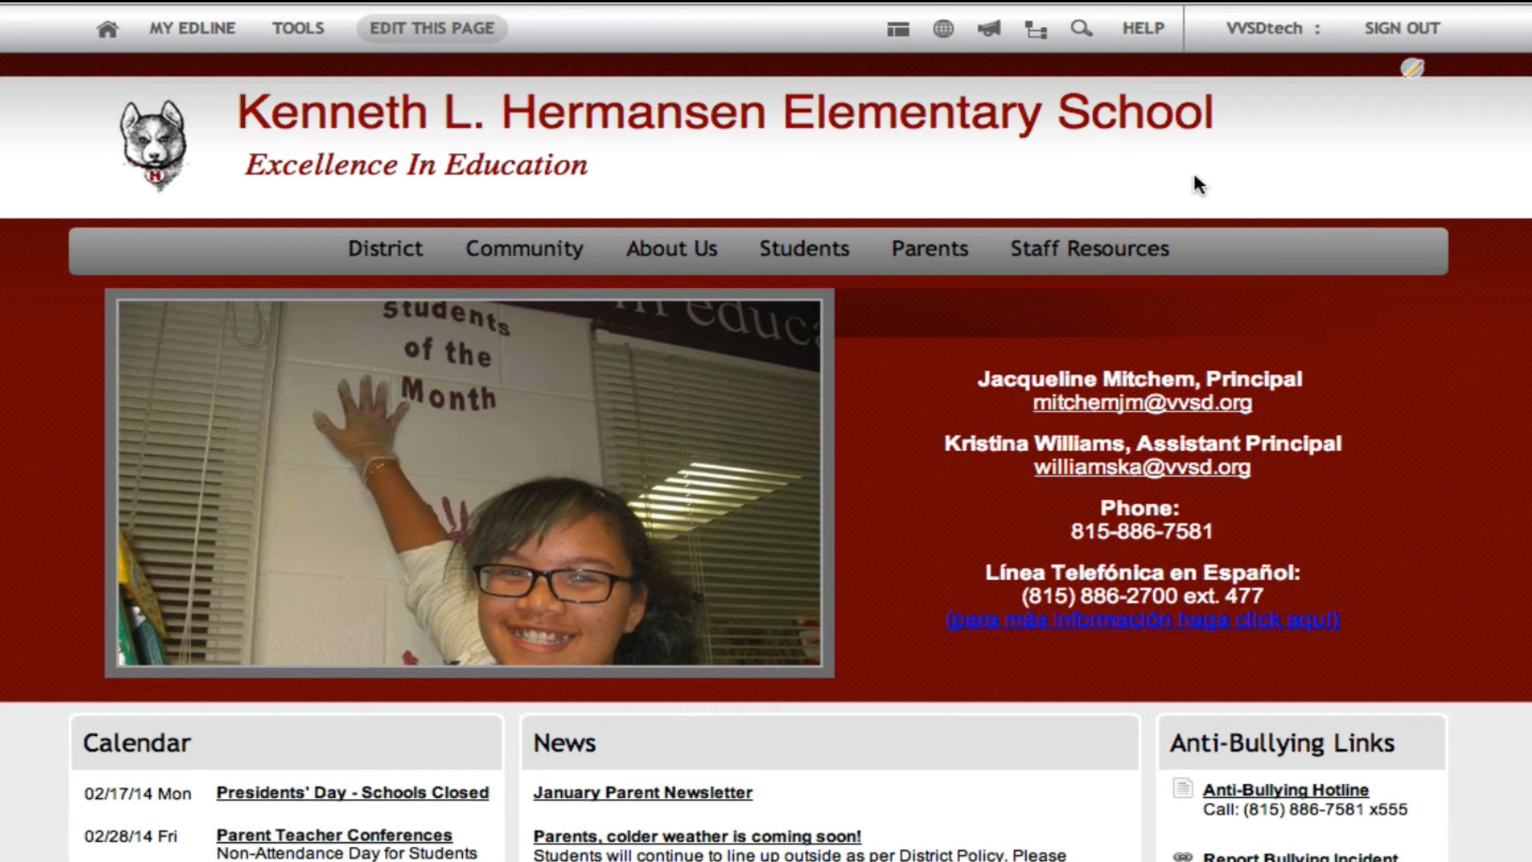
- View the Staff Resources submenu on the school's home page and open the Staff Resources page
mouse_move(1090, 249)
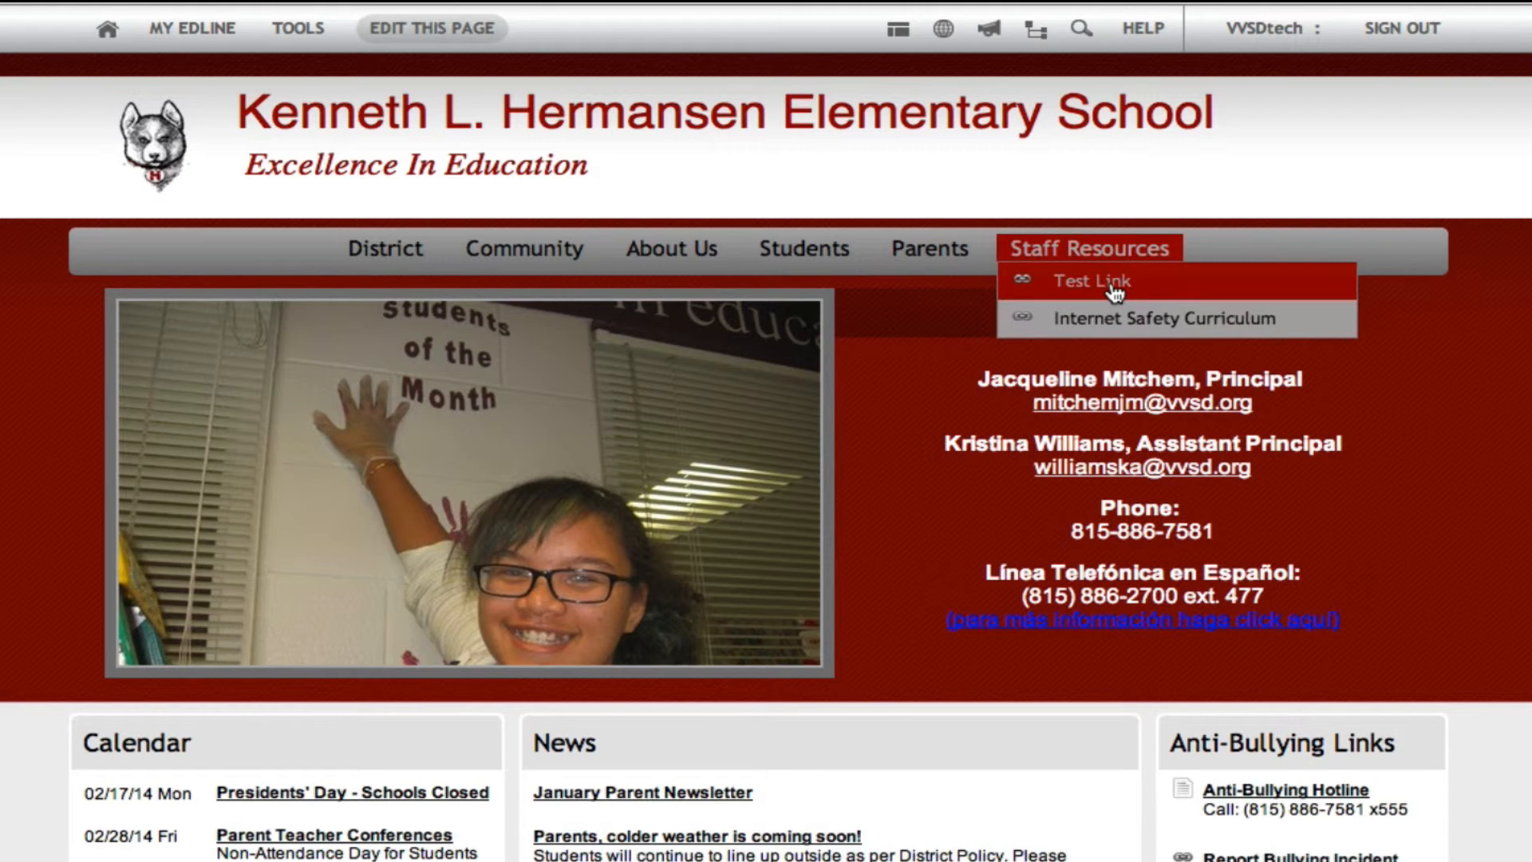
mouse_move(1145, 255)
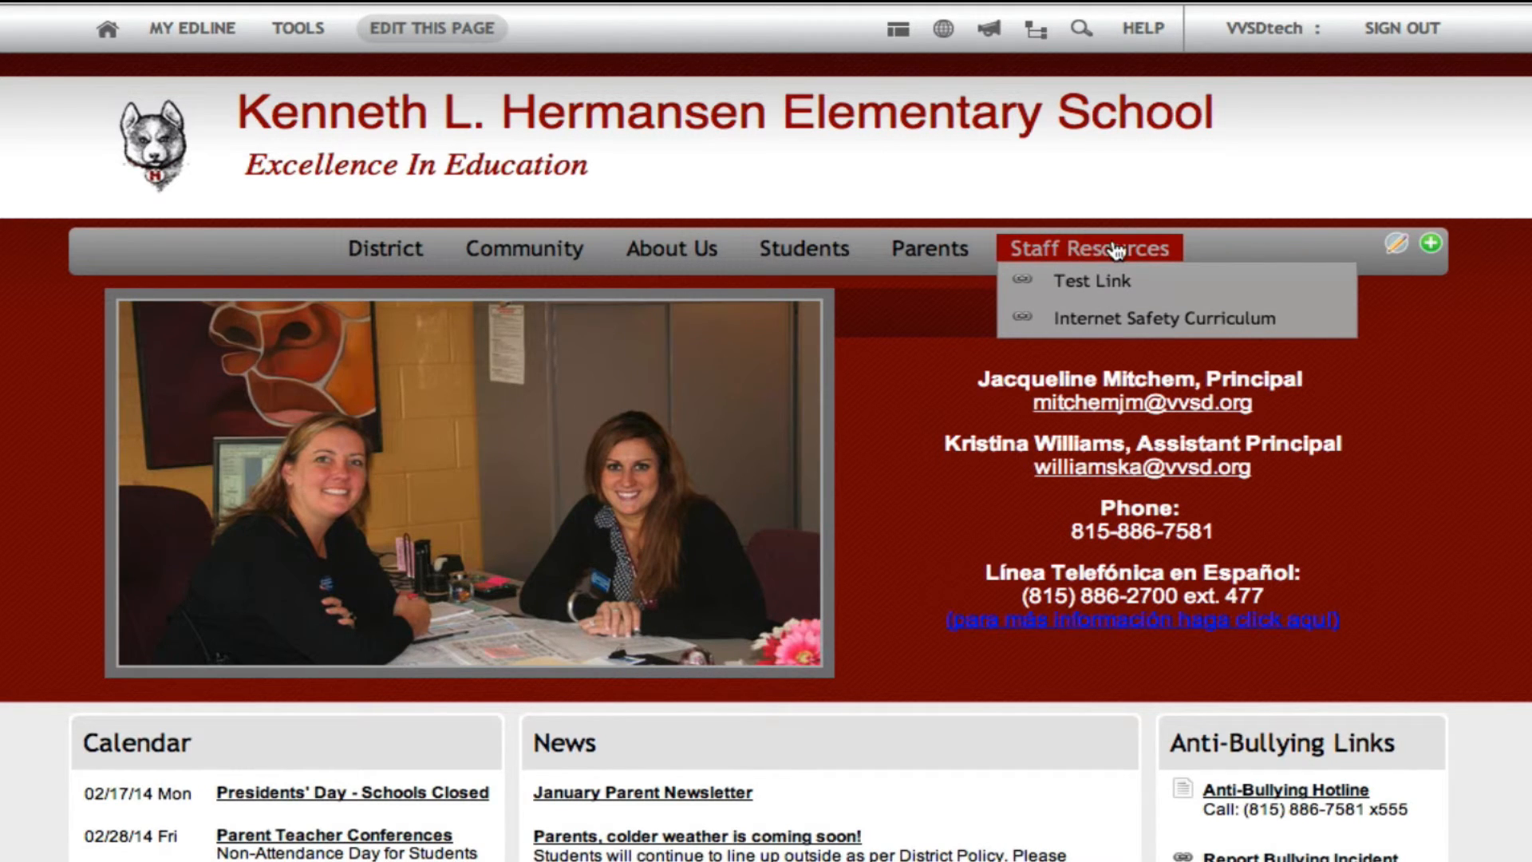
click(1075, 250)
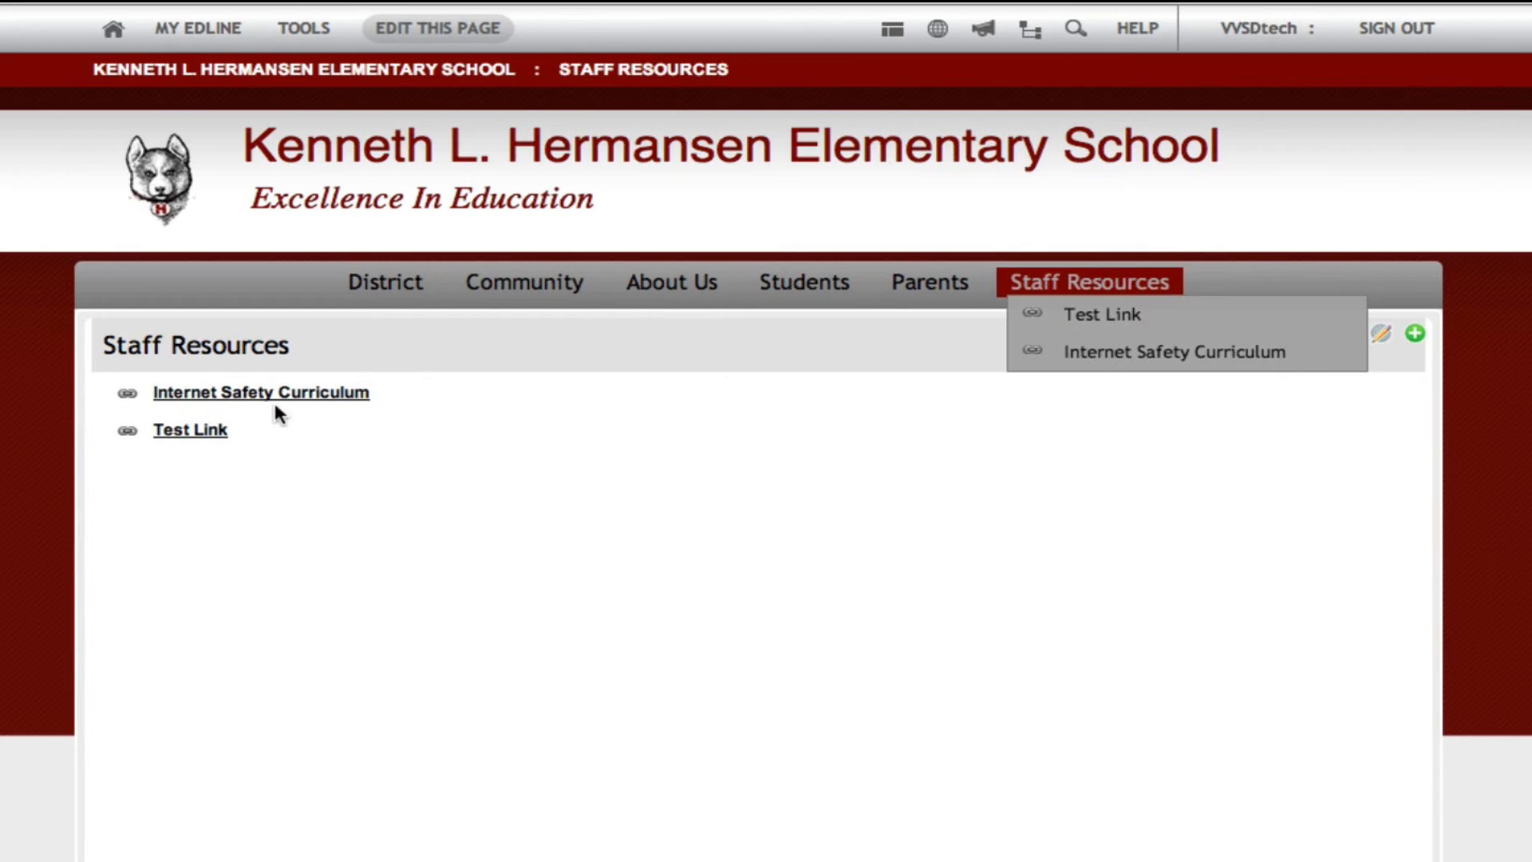
- Open Test Link's document visibility options and choose the More Restrictive setting for members of the School
click(127, 436)
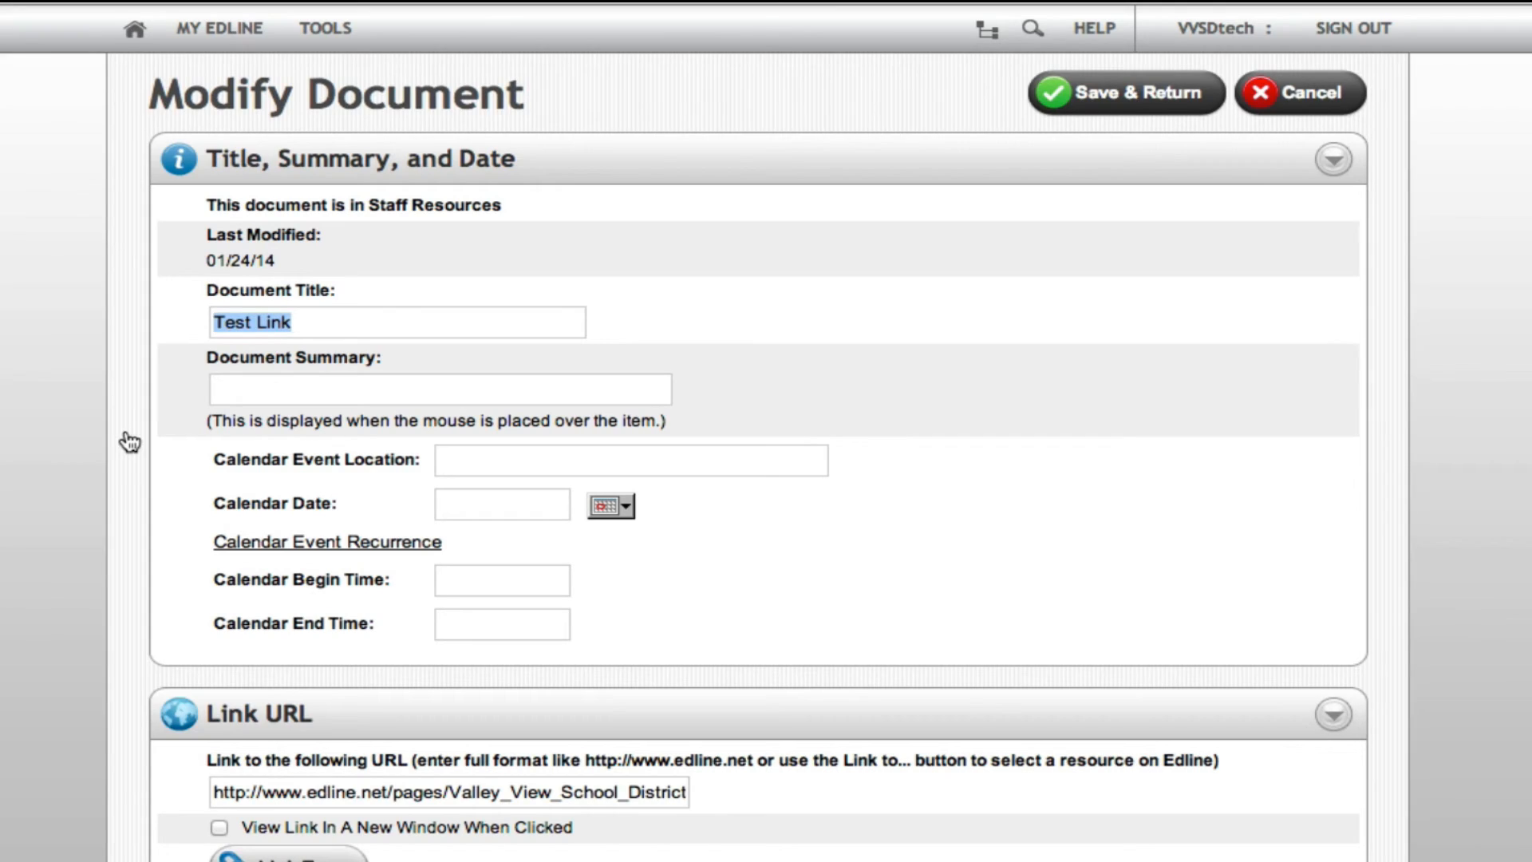
scroll(124, 443, down, 10)
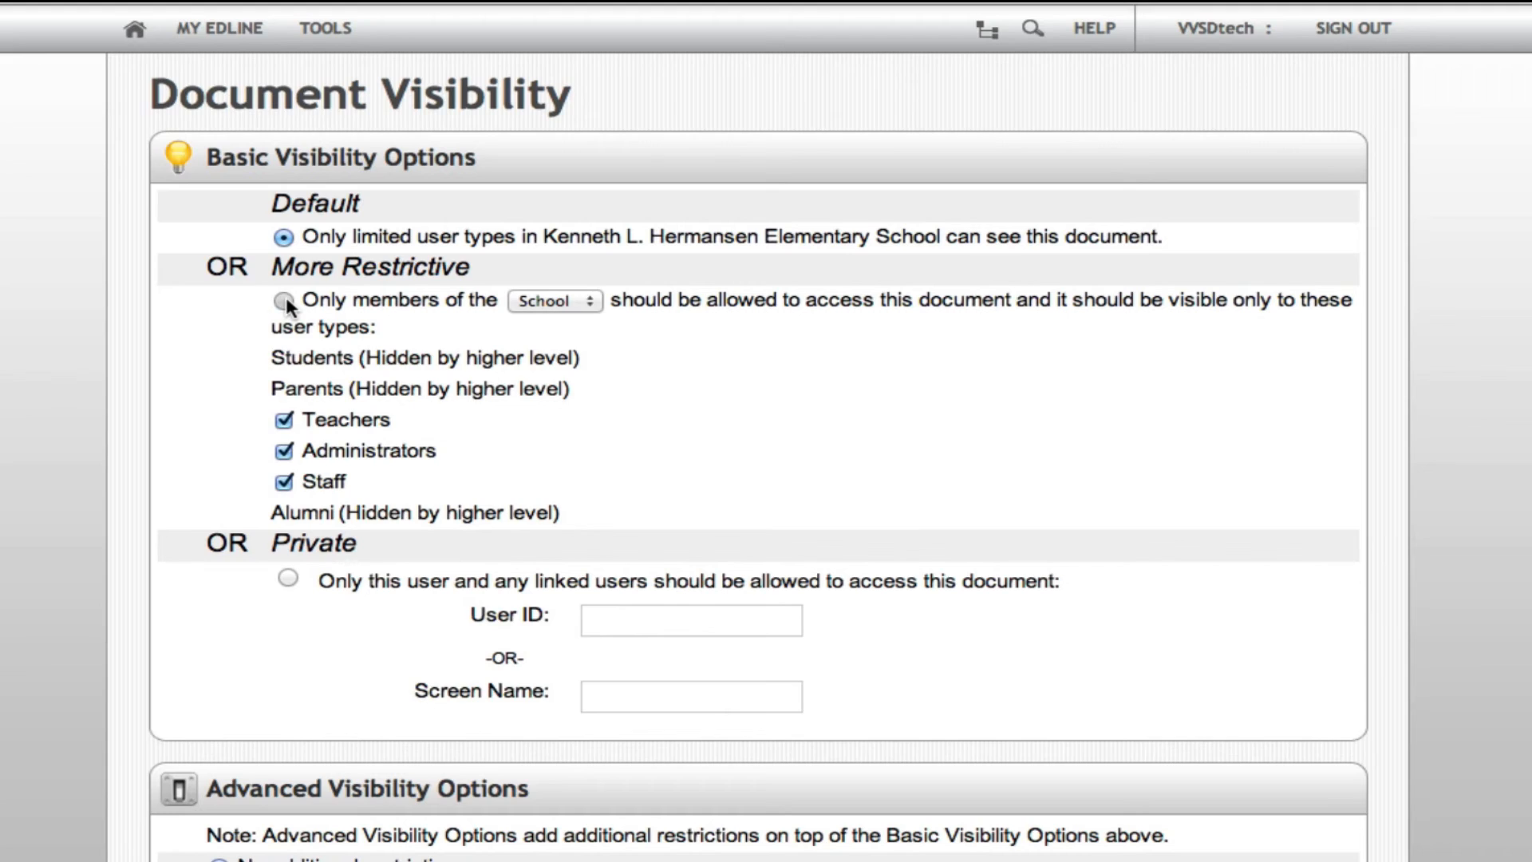
click(286, 299)
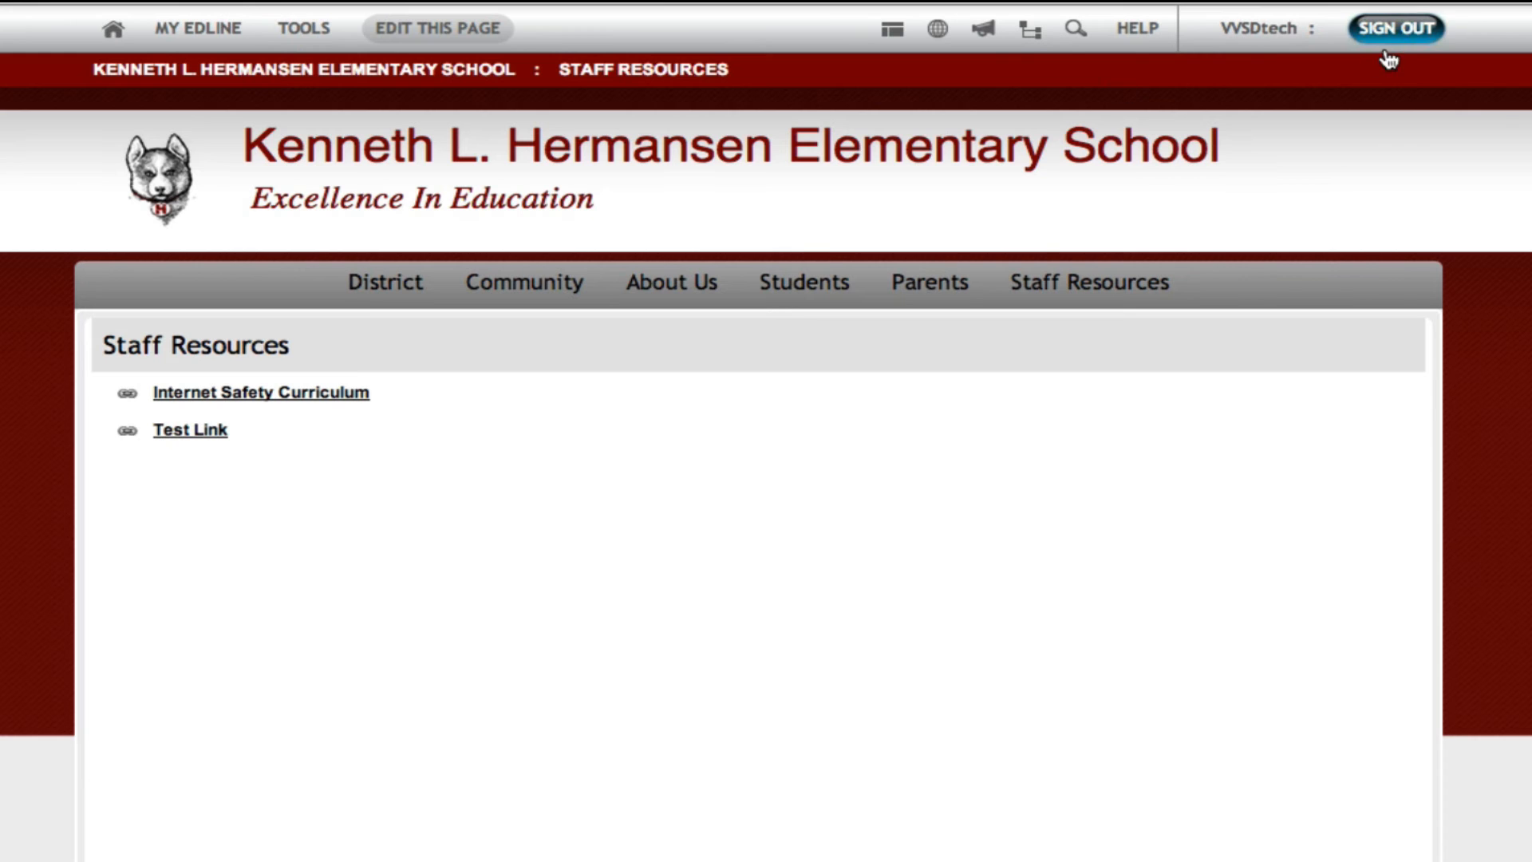
- Test access to Staff Resources as a signed-out visitor and sign back in with the prefilled screen name and password
click(1397, 36)
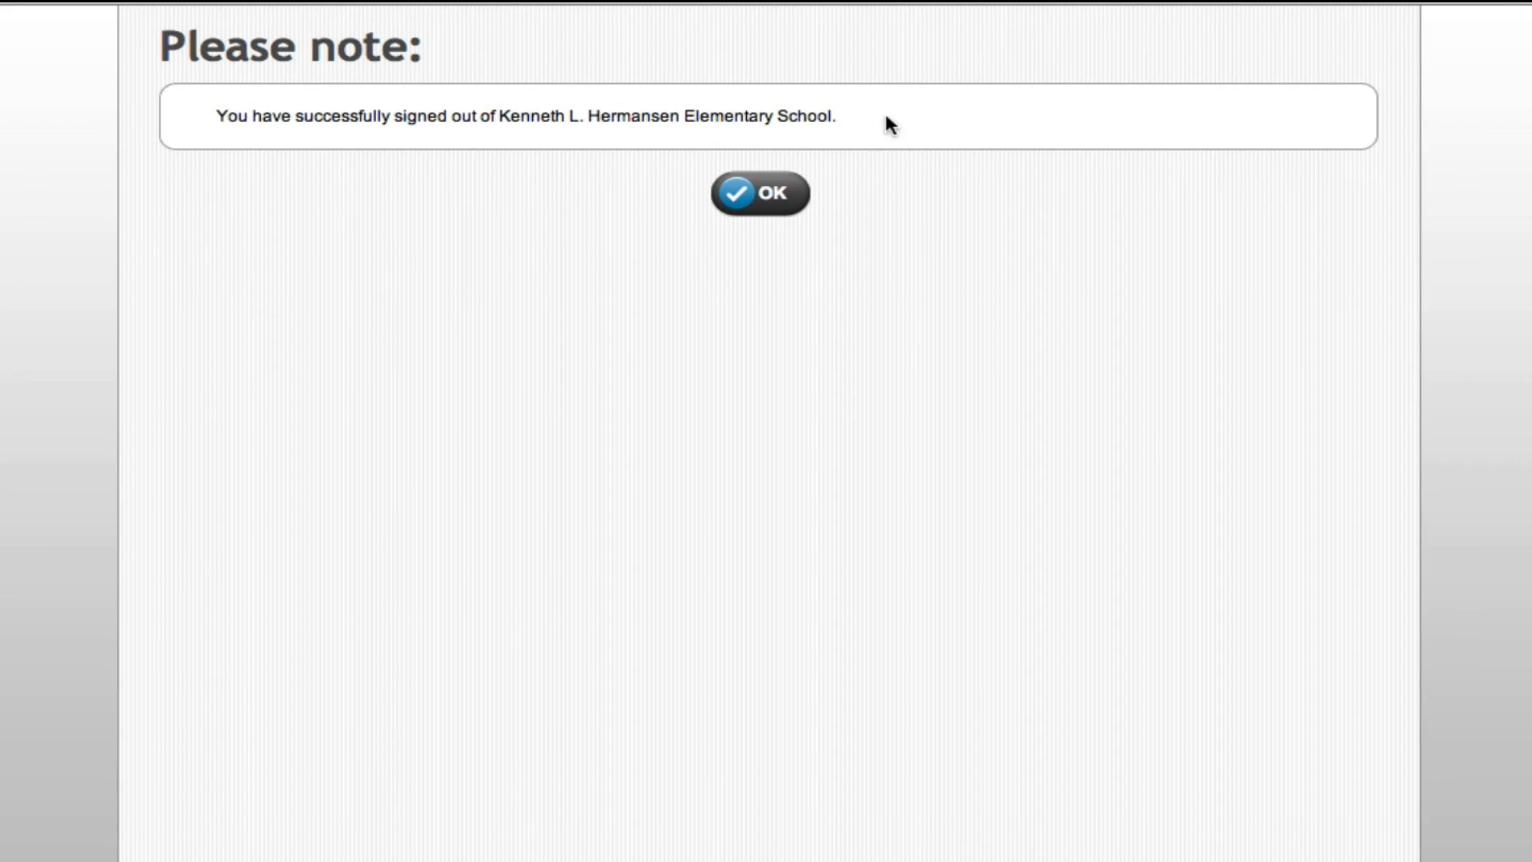
click(797, 194)
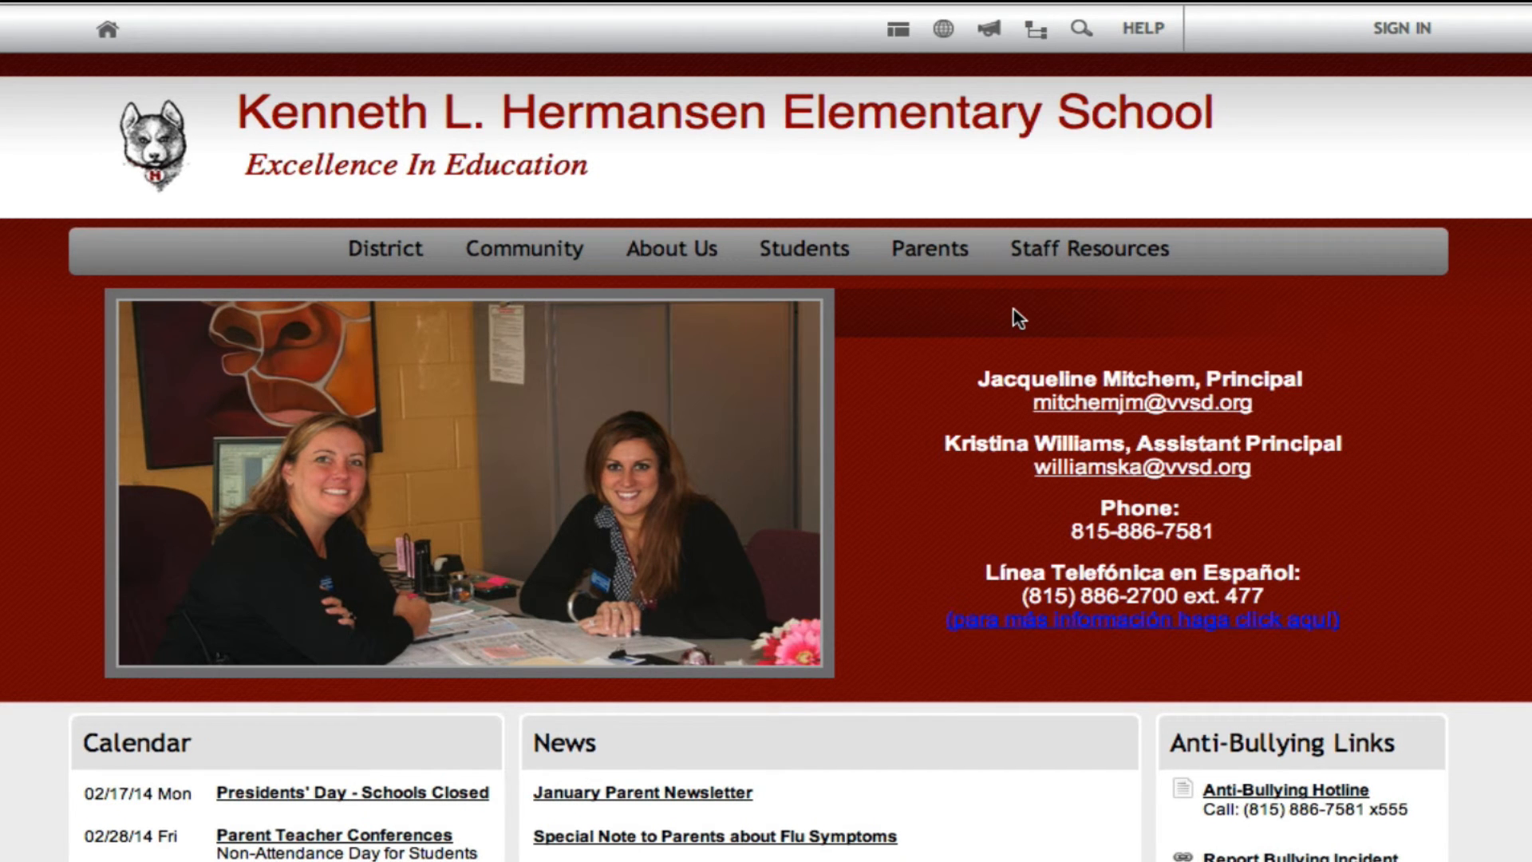
click(1067, 249)
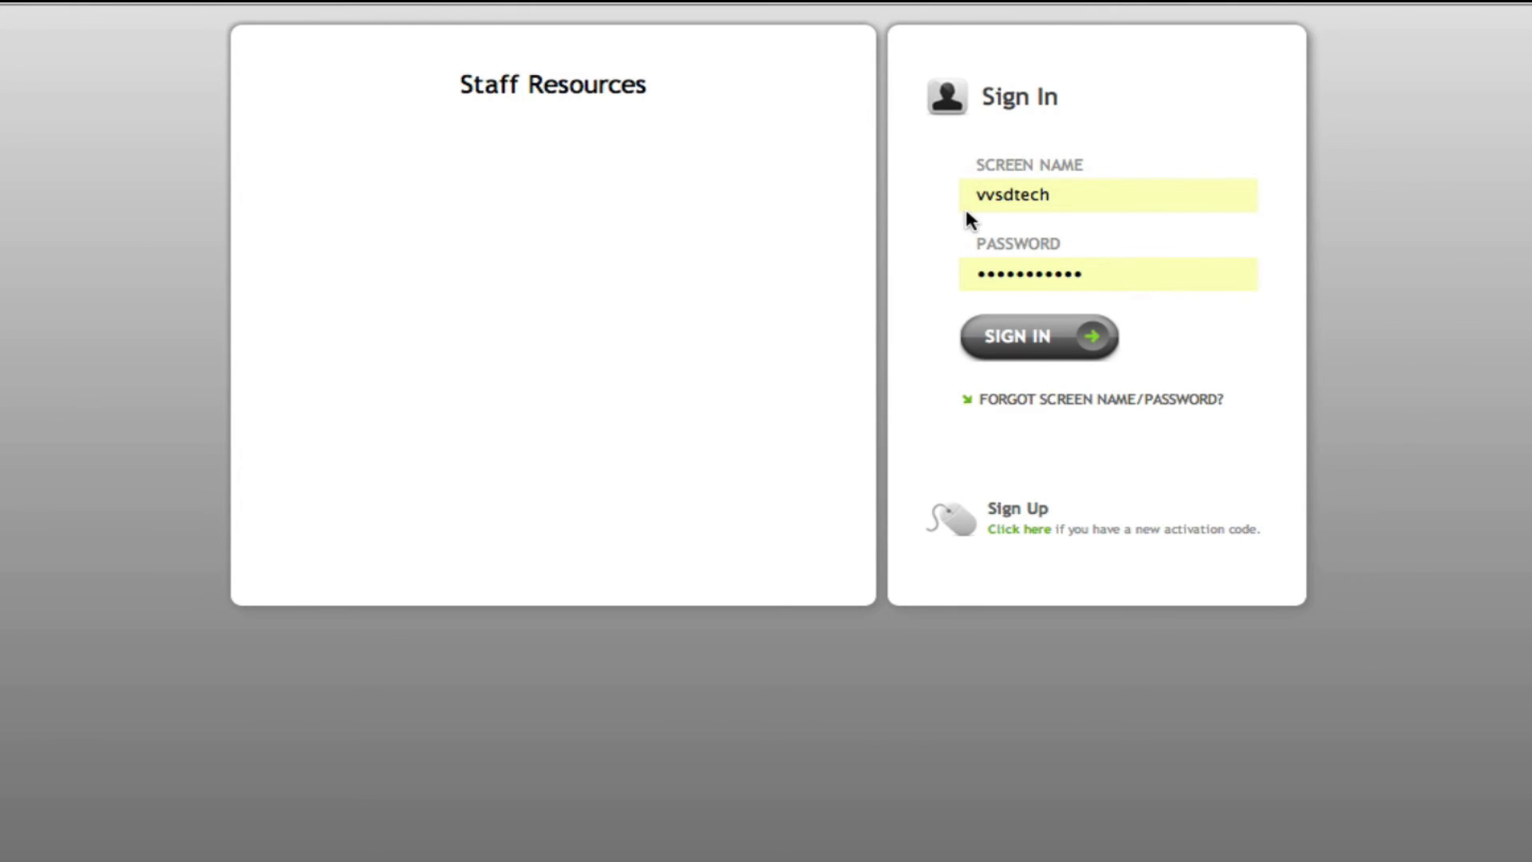
key(Return)
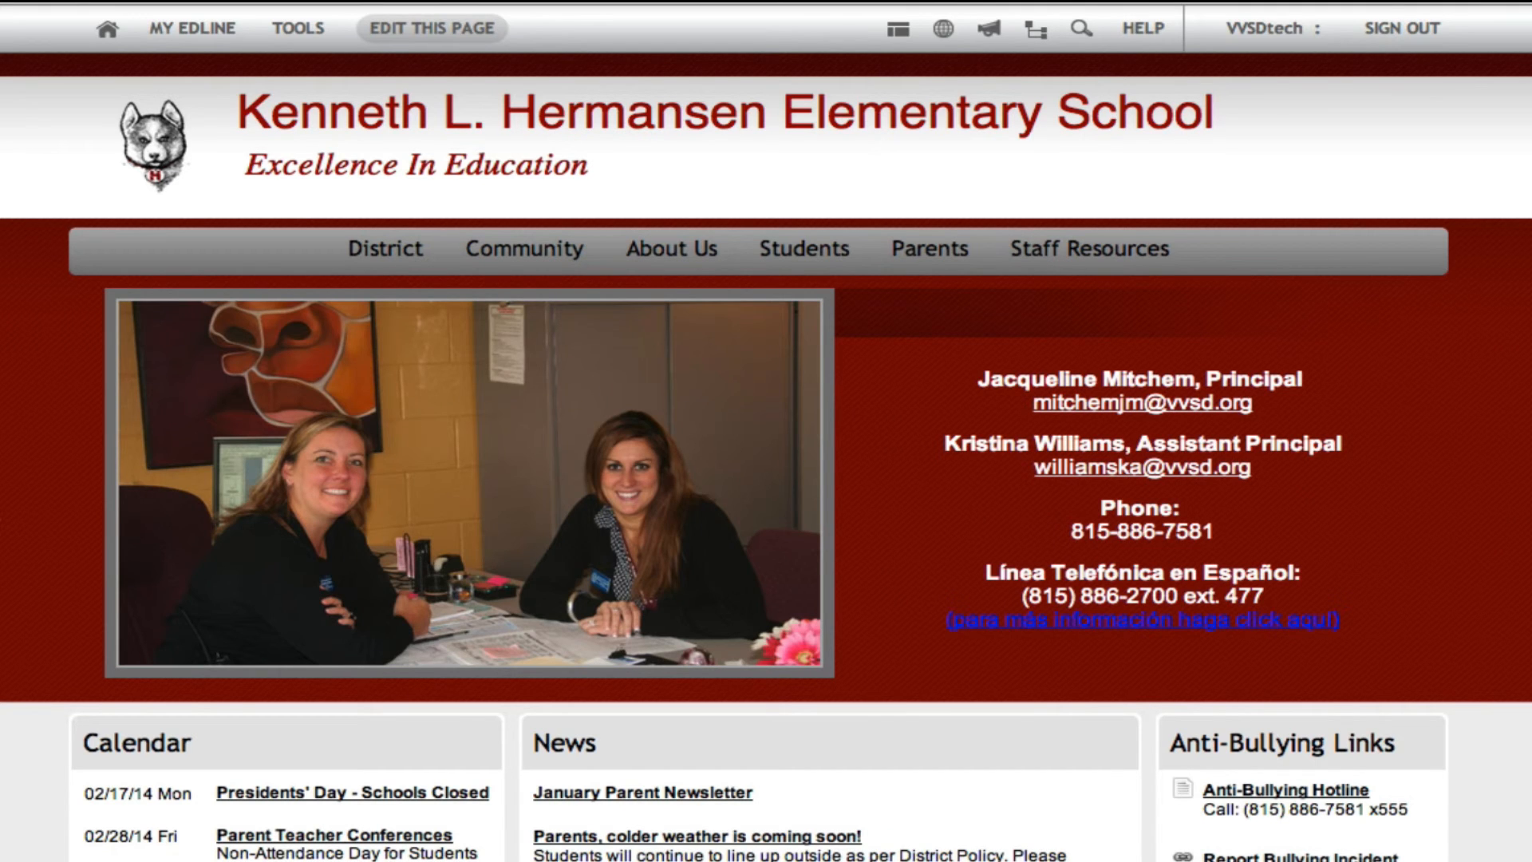
- Open the Edline Education Center help site and search it for "navigation editor"
click(1142, 27)
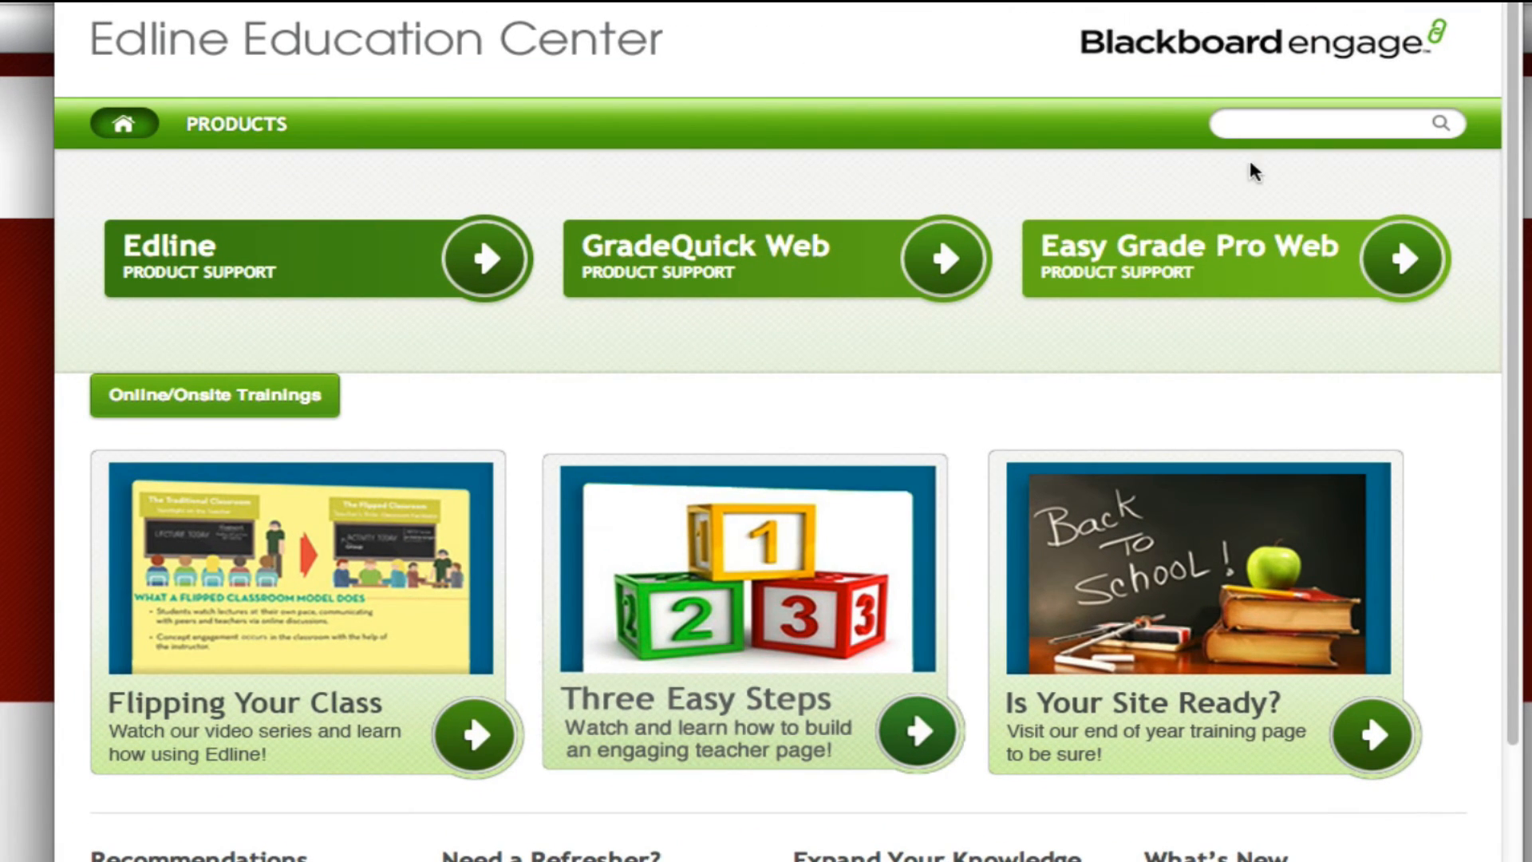
click(1261, 132)
text(navig)
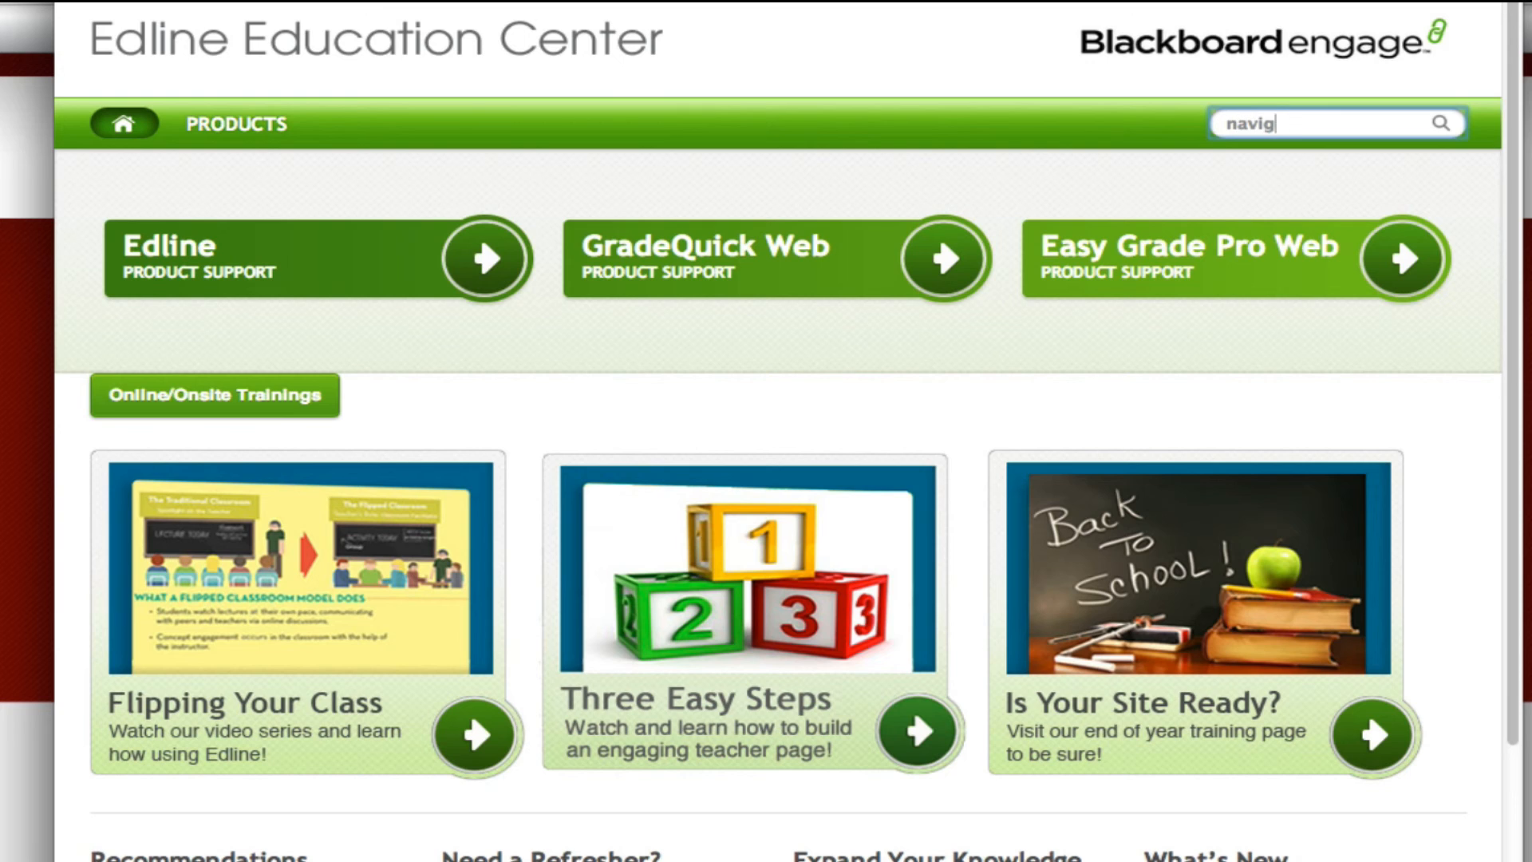
text(ation editor)
key(Return)
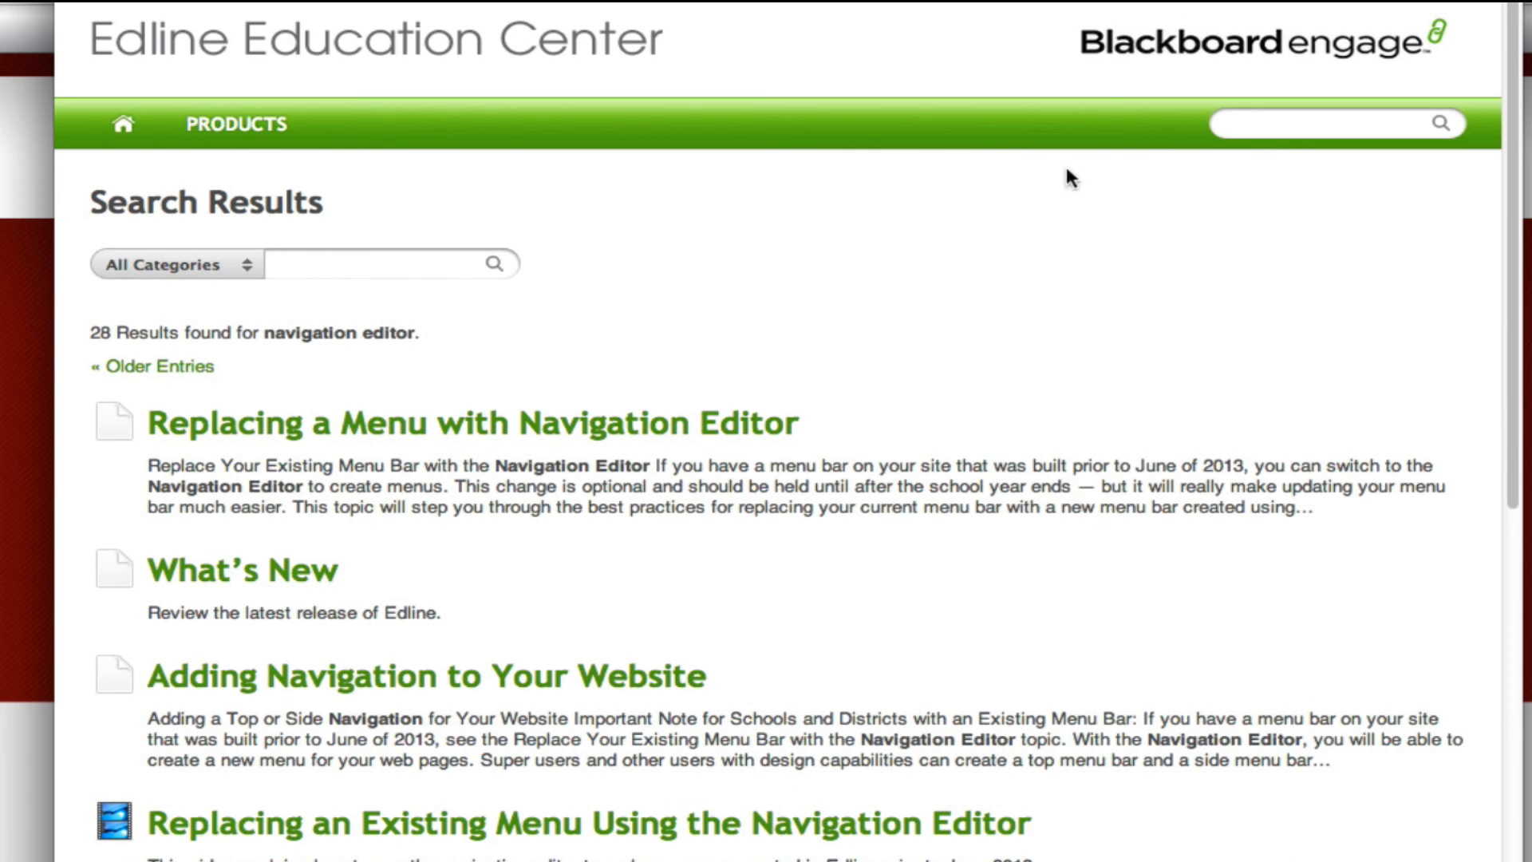